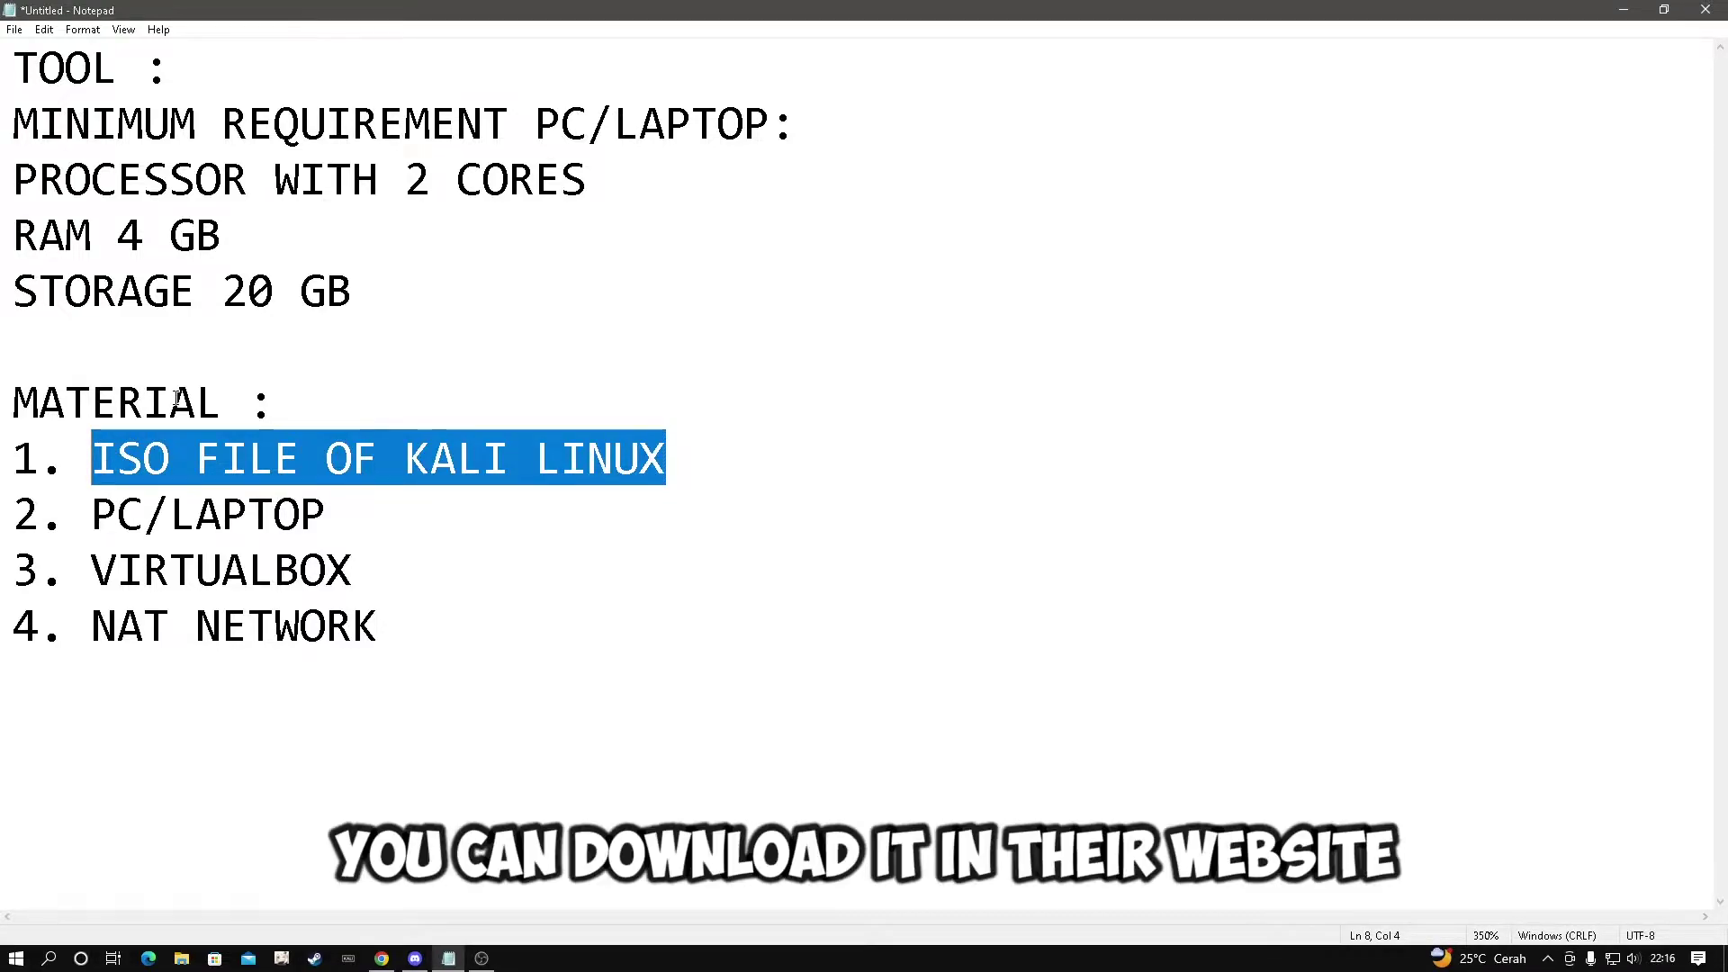
- Switch to the kali.org tab in Chrome and go to the Kali download page
{"action": "key", "text": "alt+Tab"}
{"action": "key", "text": "Tab"}
{"action": "key", "text": "Tab"}
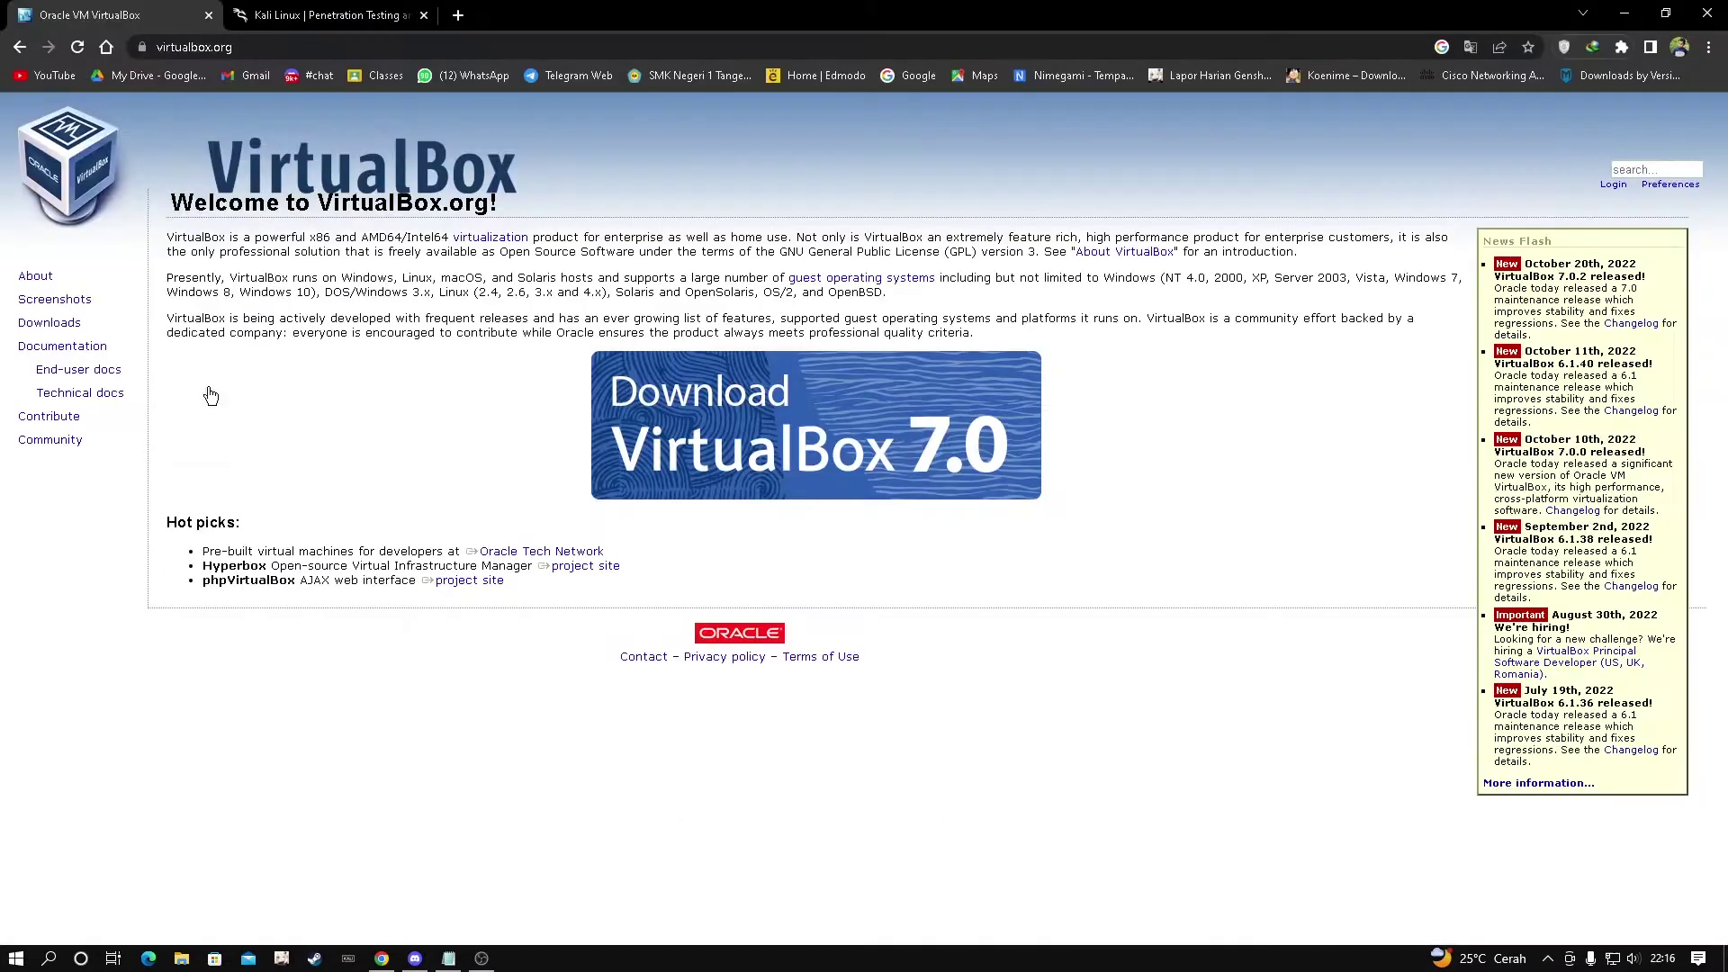
{"action": "left_click", "coordinate": [335, 16]}
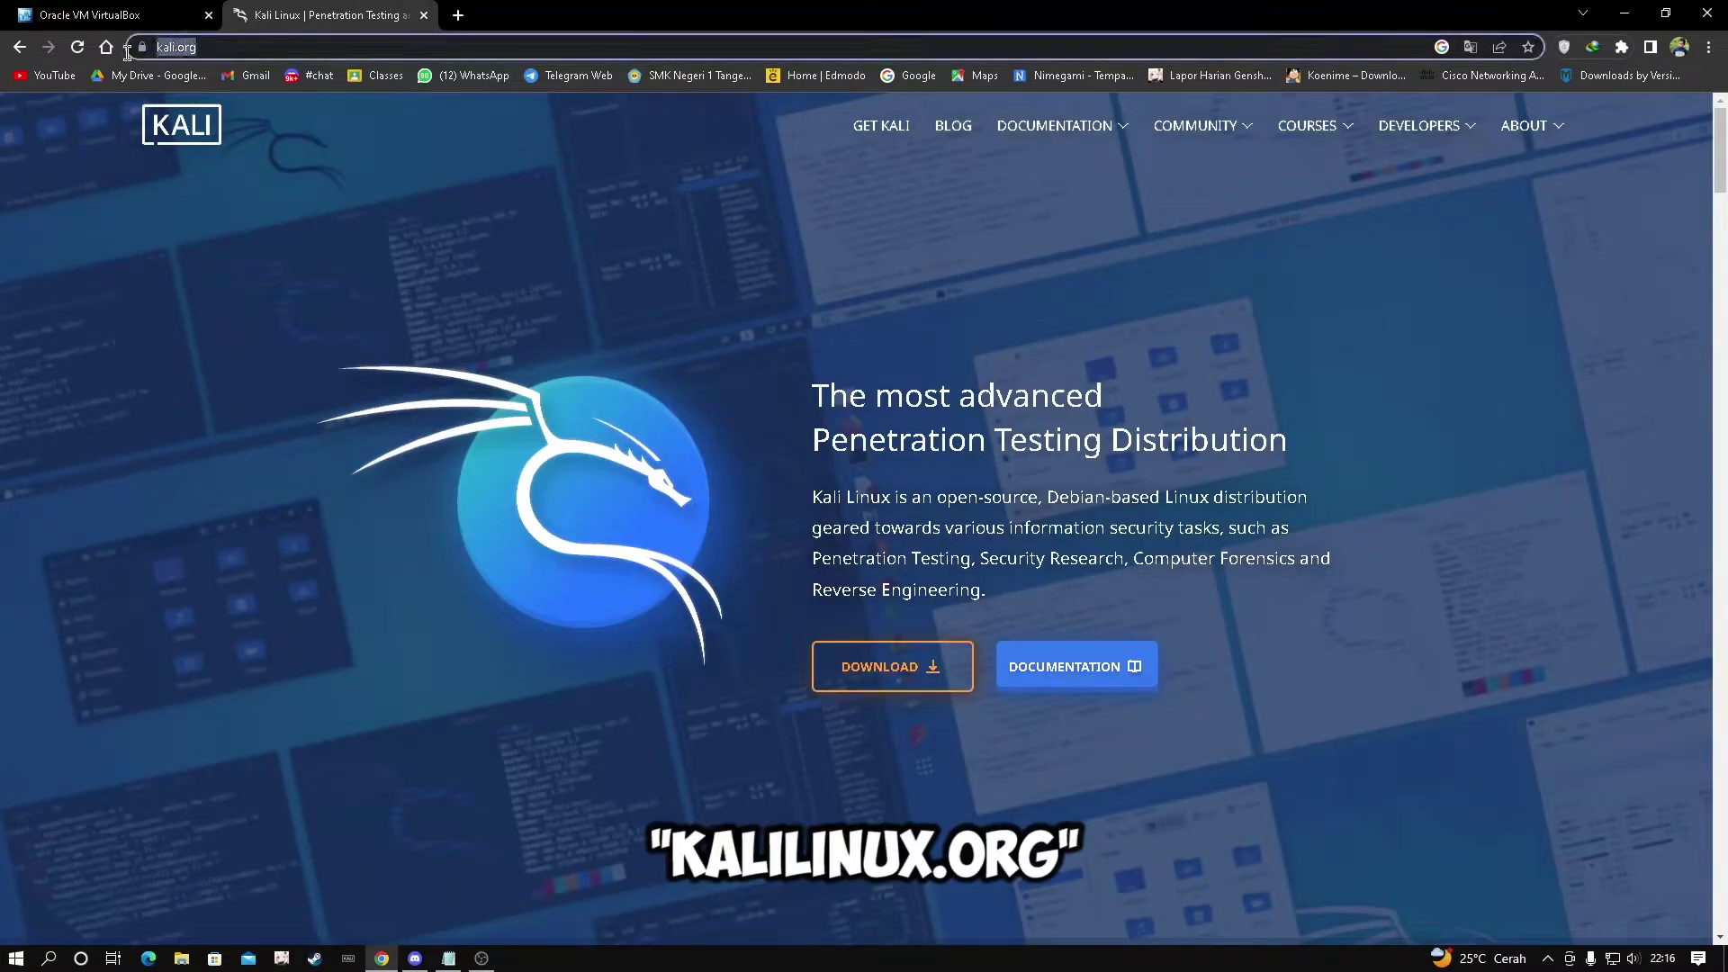
{"action": "left_click", "coordinate": [897, 670]}
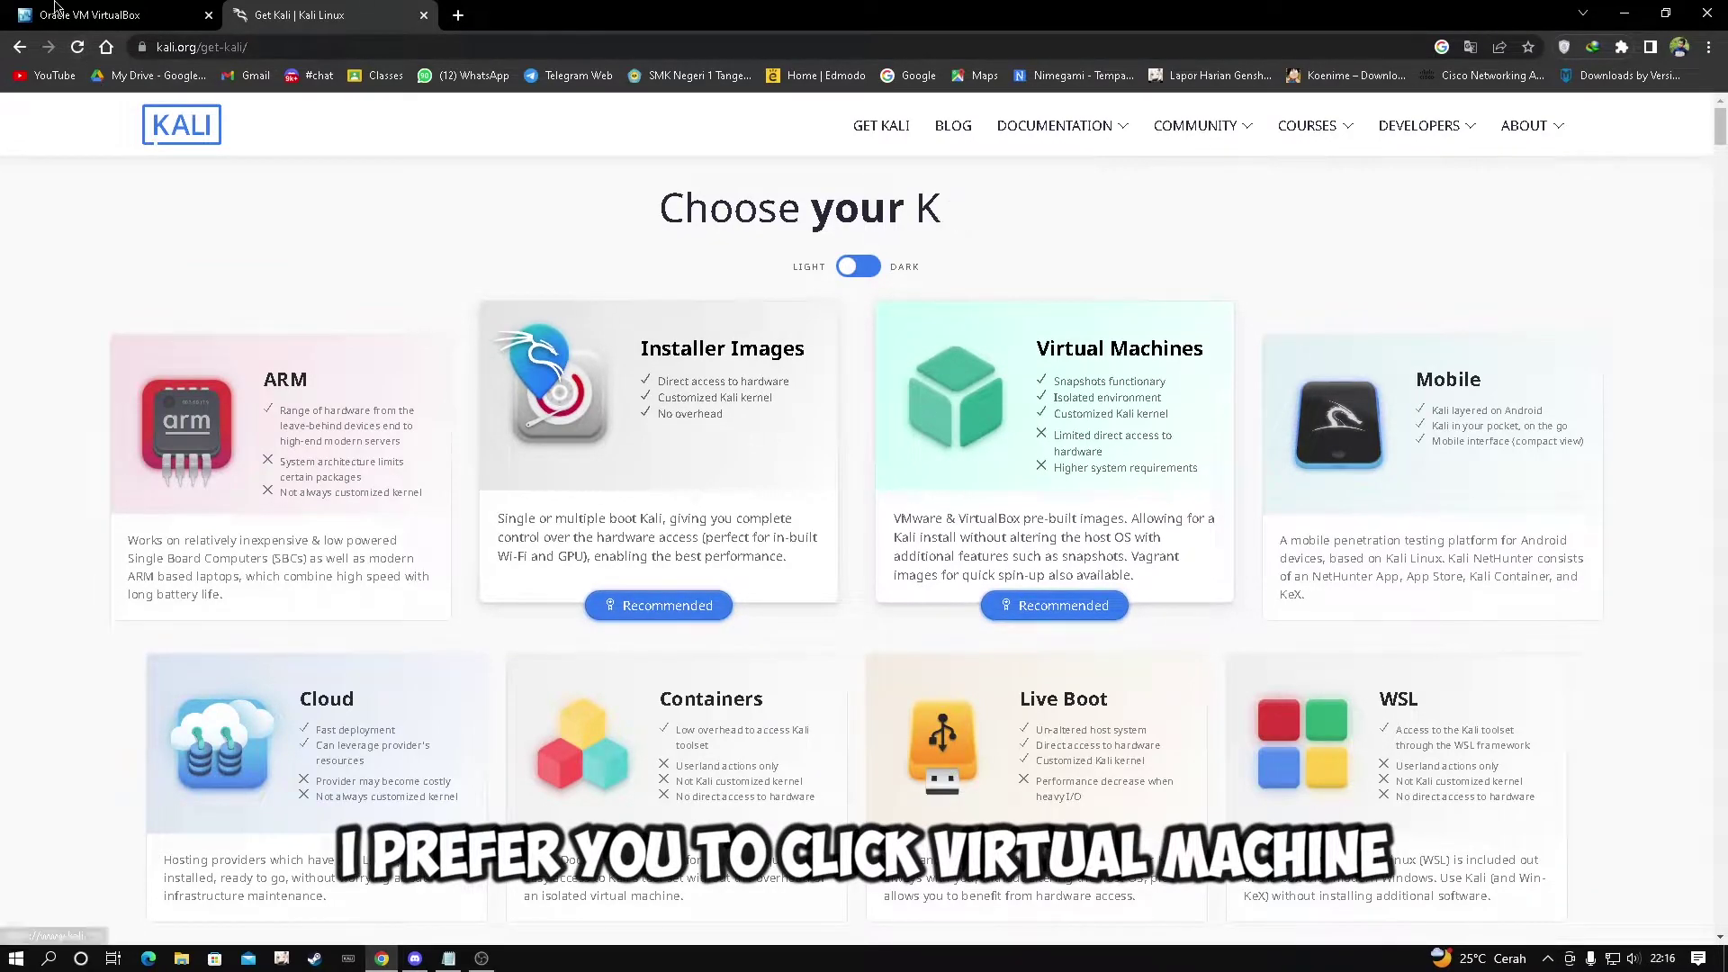
- Request the 64-bit VirtualBox prebuilt VM image and cancel the duplicate-download prompt
{"action": "left_click", "coordinate": [1015, 384]}
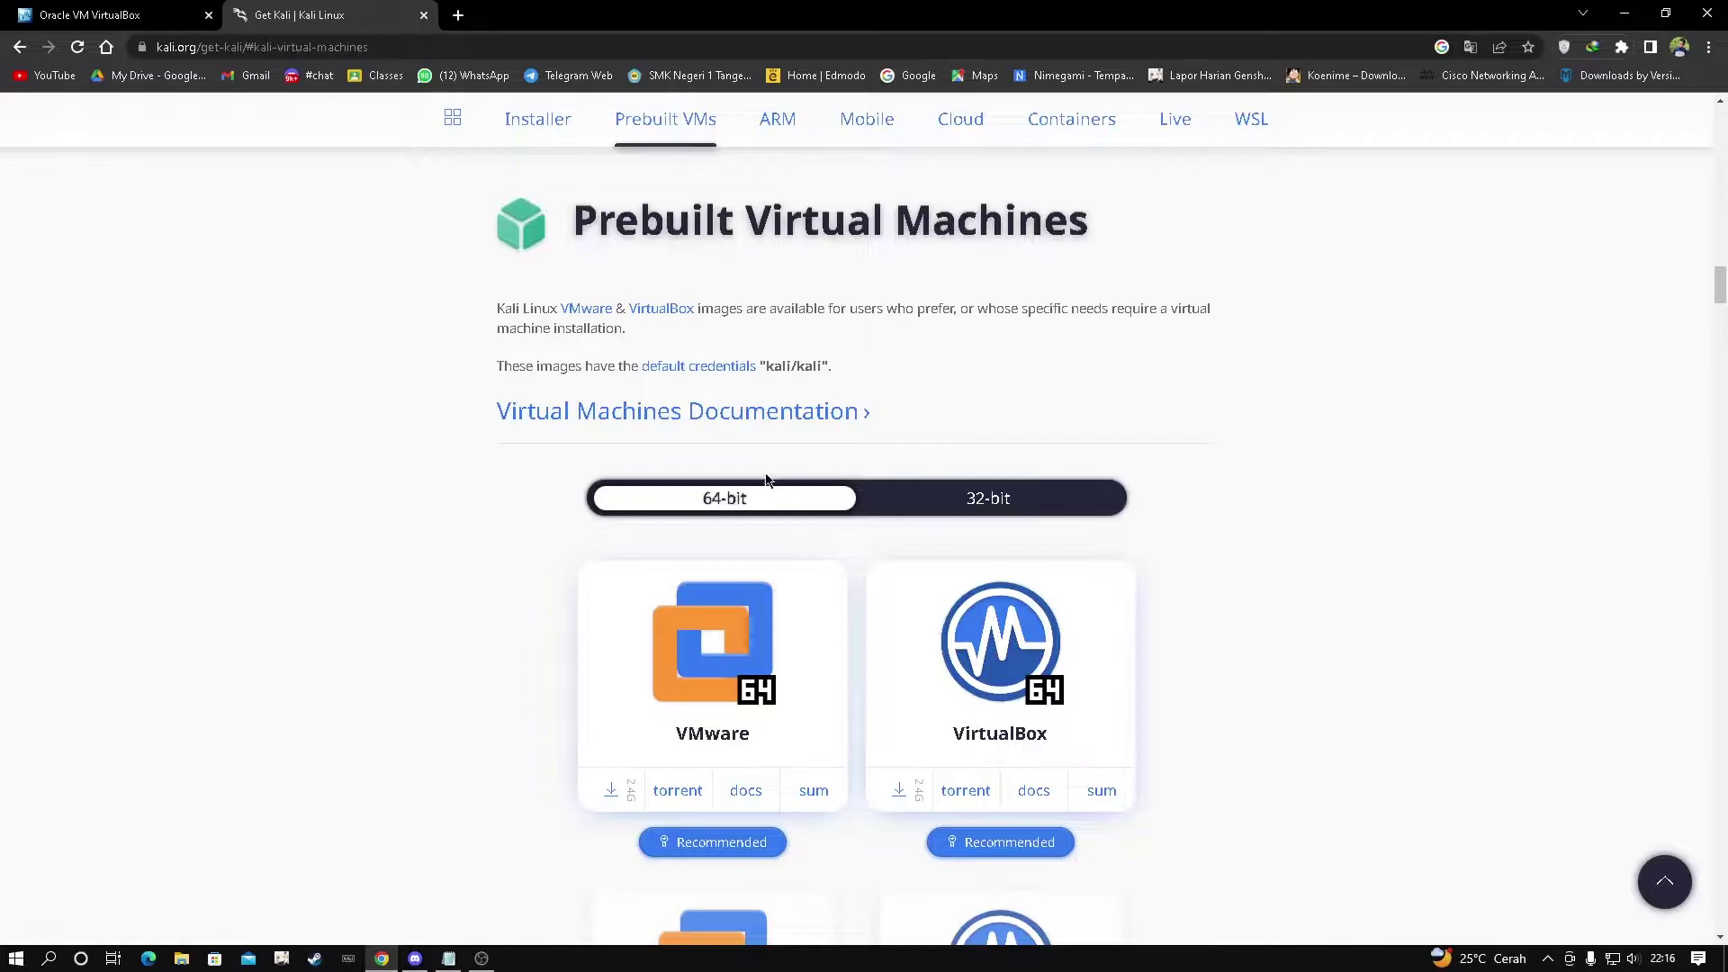
{"action": "scroll", "coordinate": [725, 520], "scroll_direction": "down", "scroll_amount": 2}
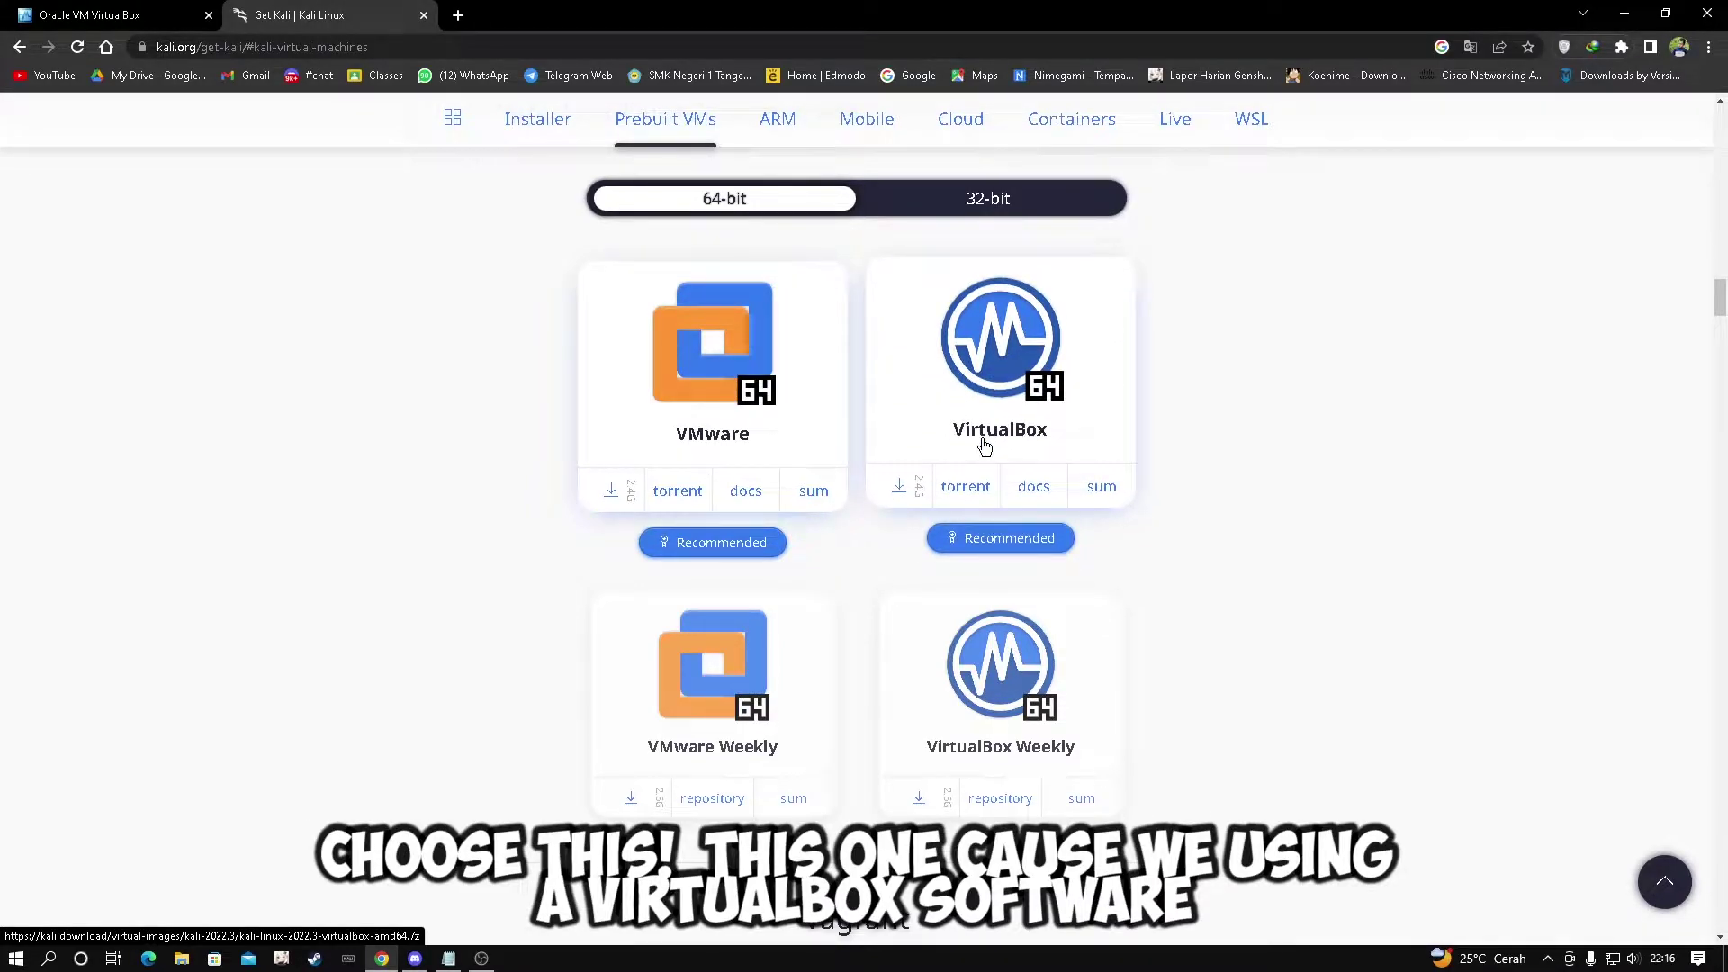
{"action": "left_click", "coordinate": [981, 391]}
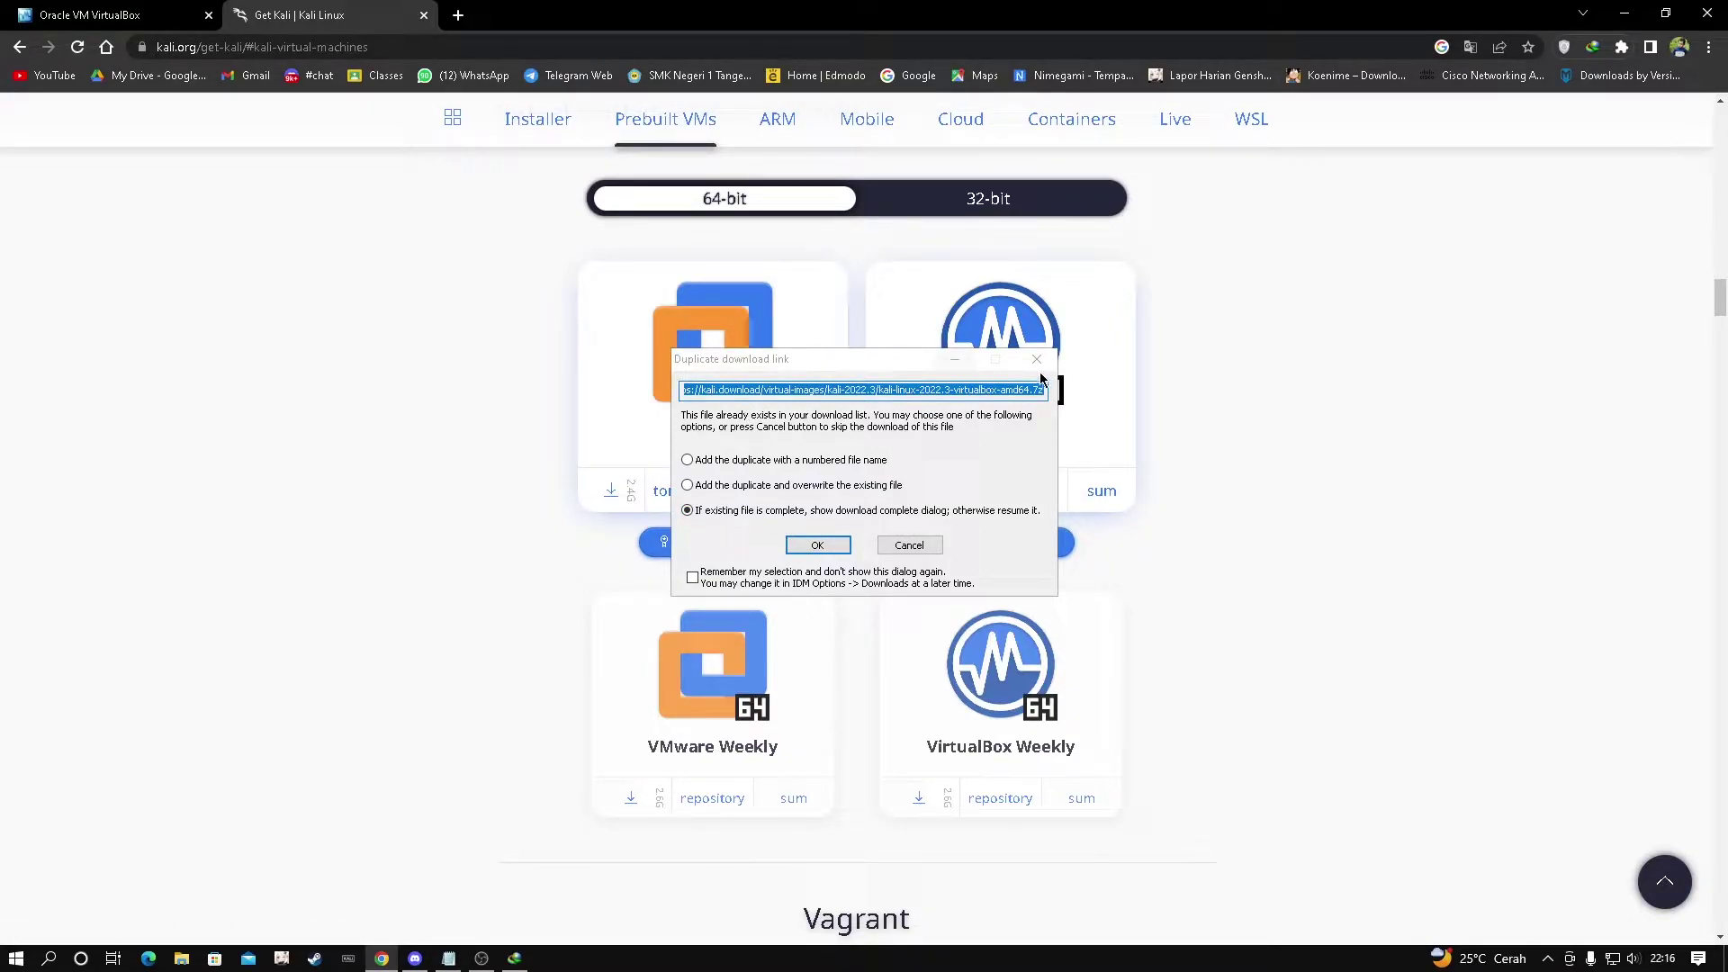
{"action": "left_click", "coordinate": [909, 545]}
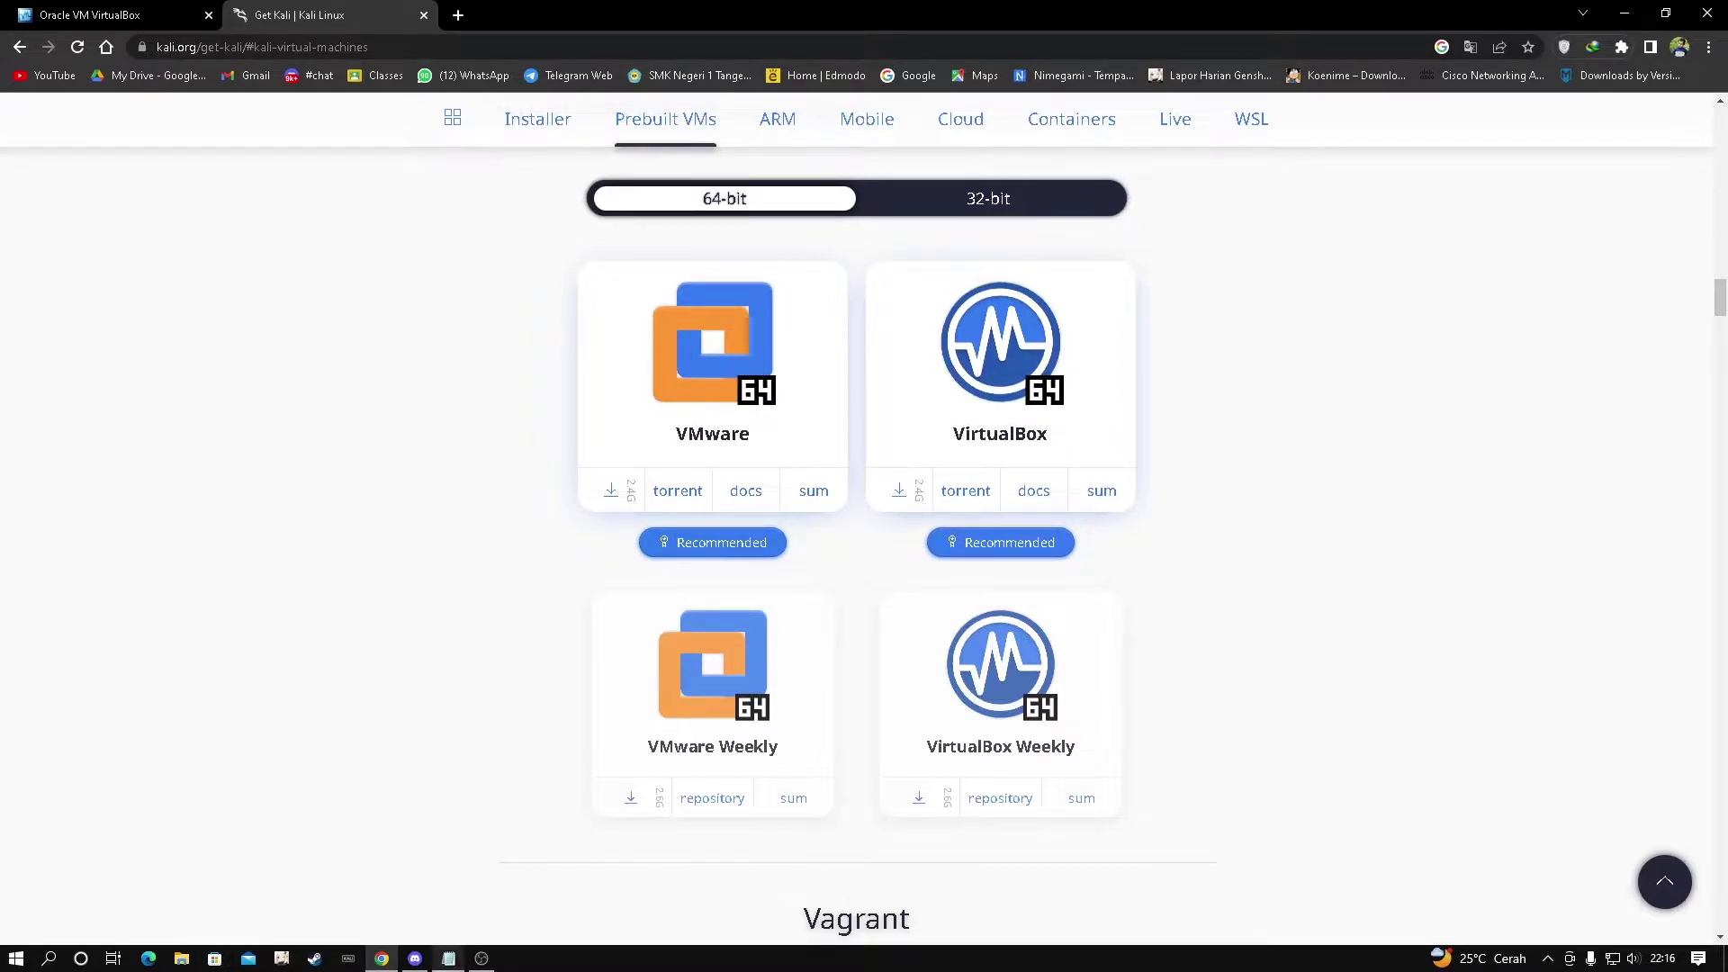
- Launch VirtualBox and start a new VM named 'KALI LINUX BINGGRIS' (Linux 64-bit)
{"action": "key", "text": "super"}
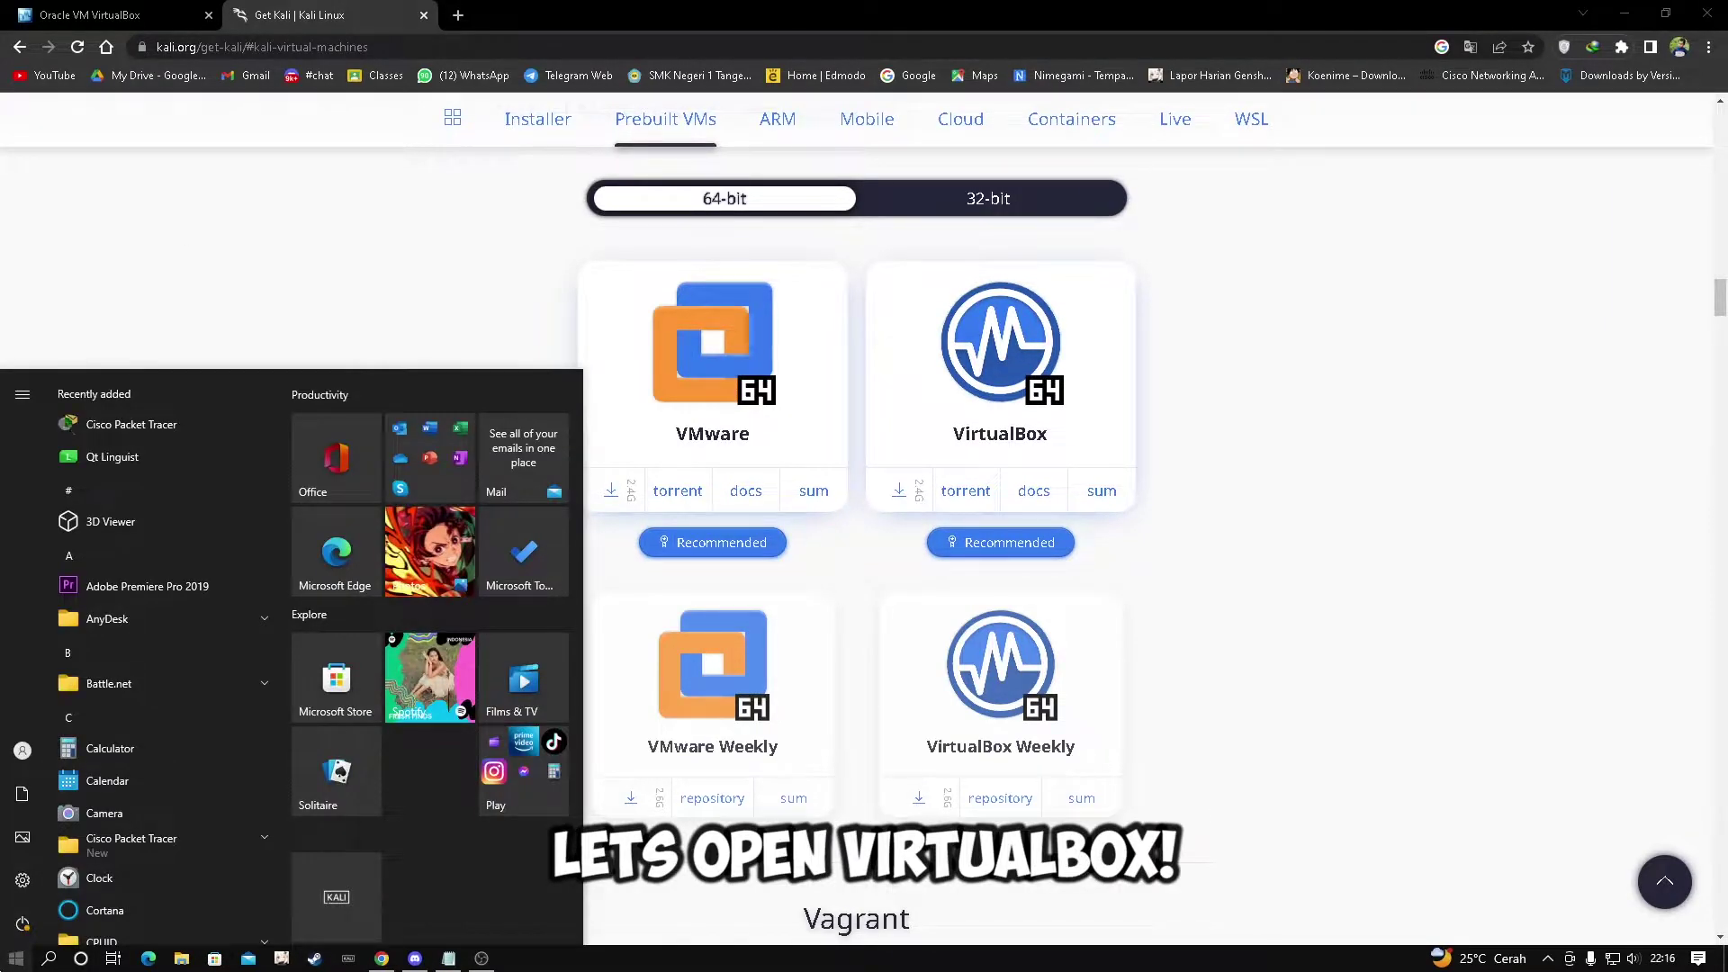
{"action": "type", "text": "VIRTUAL BO"}
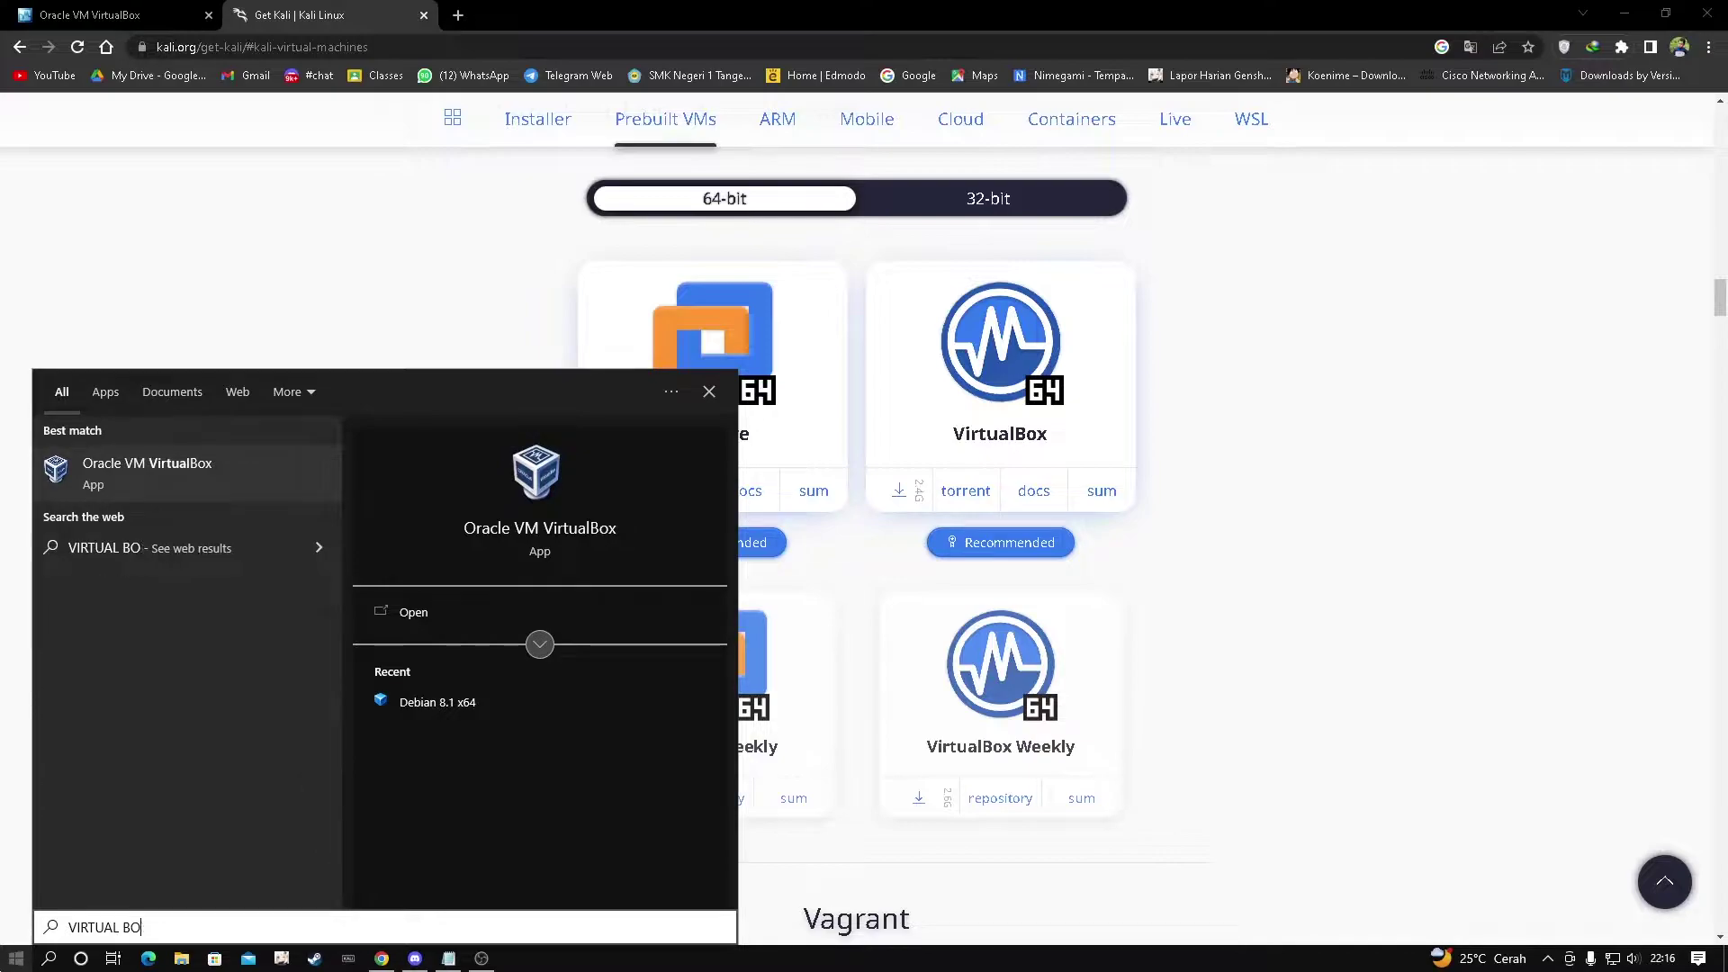
{"action": "key", "text": "Return"}
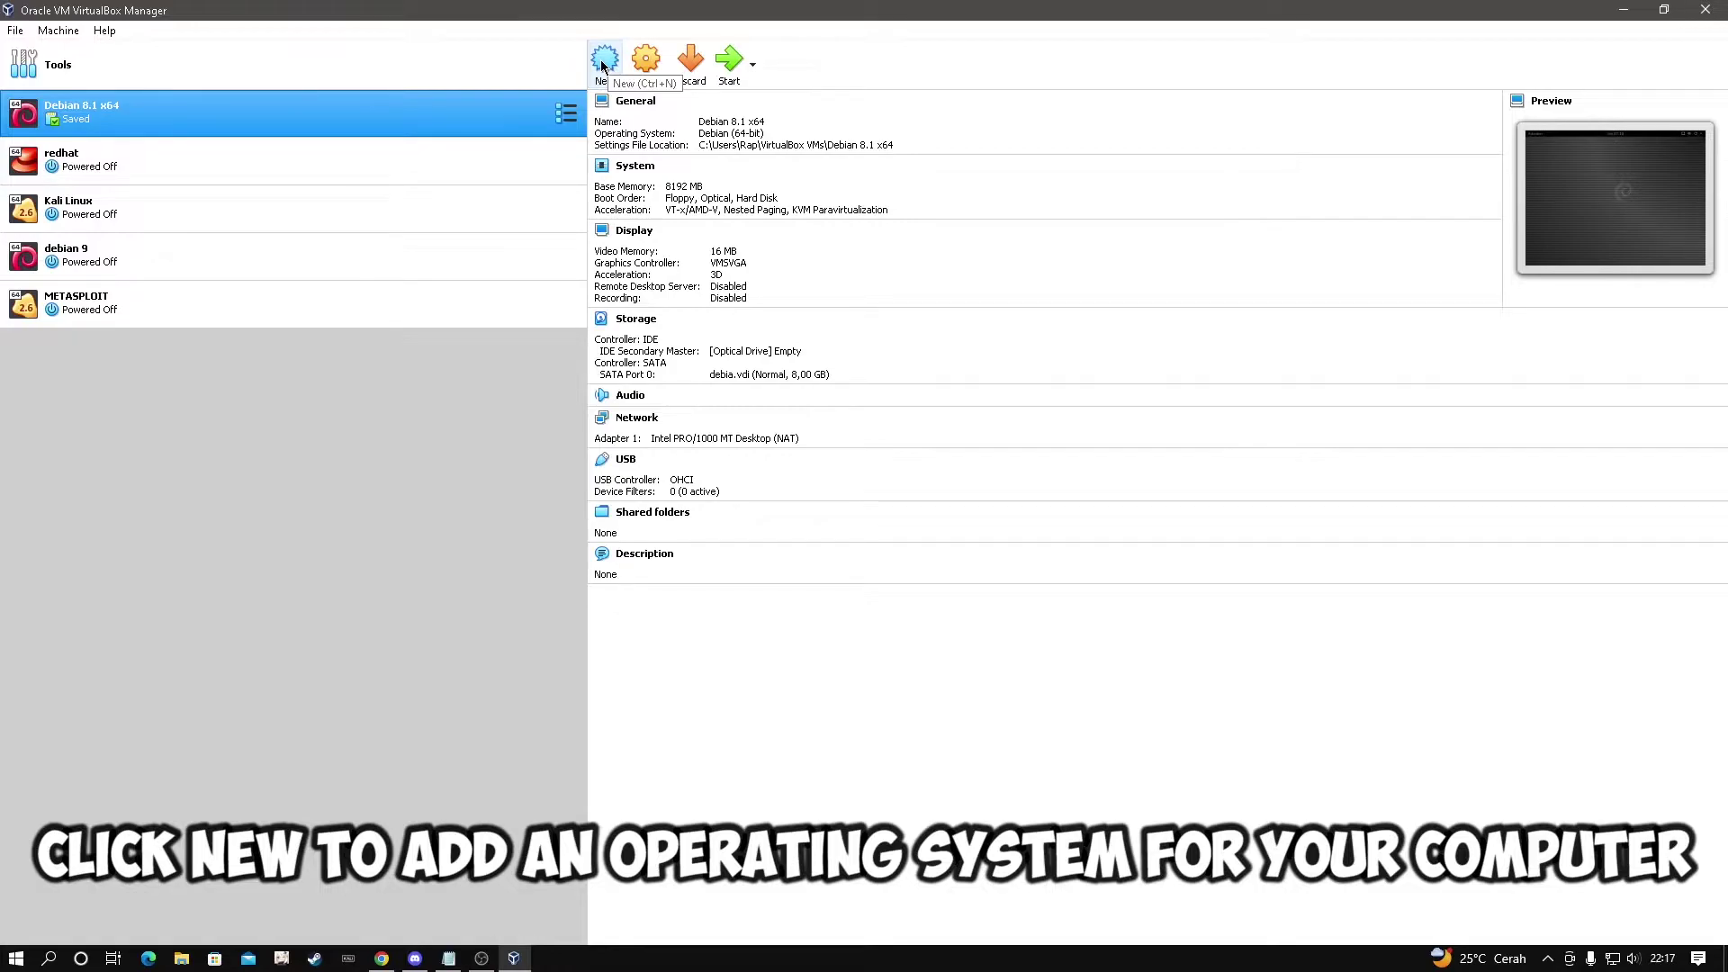
{"action": "left_click", "coordinate": [603, 61]}
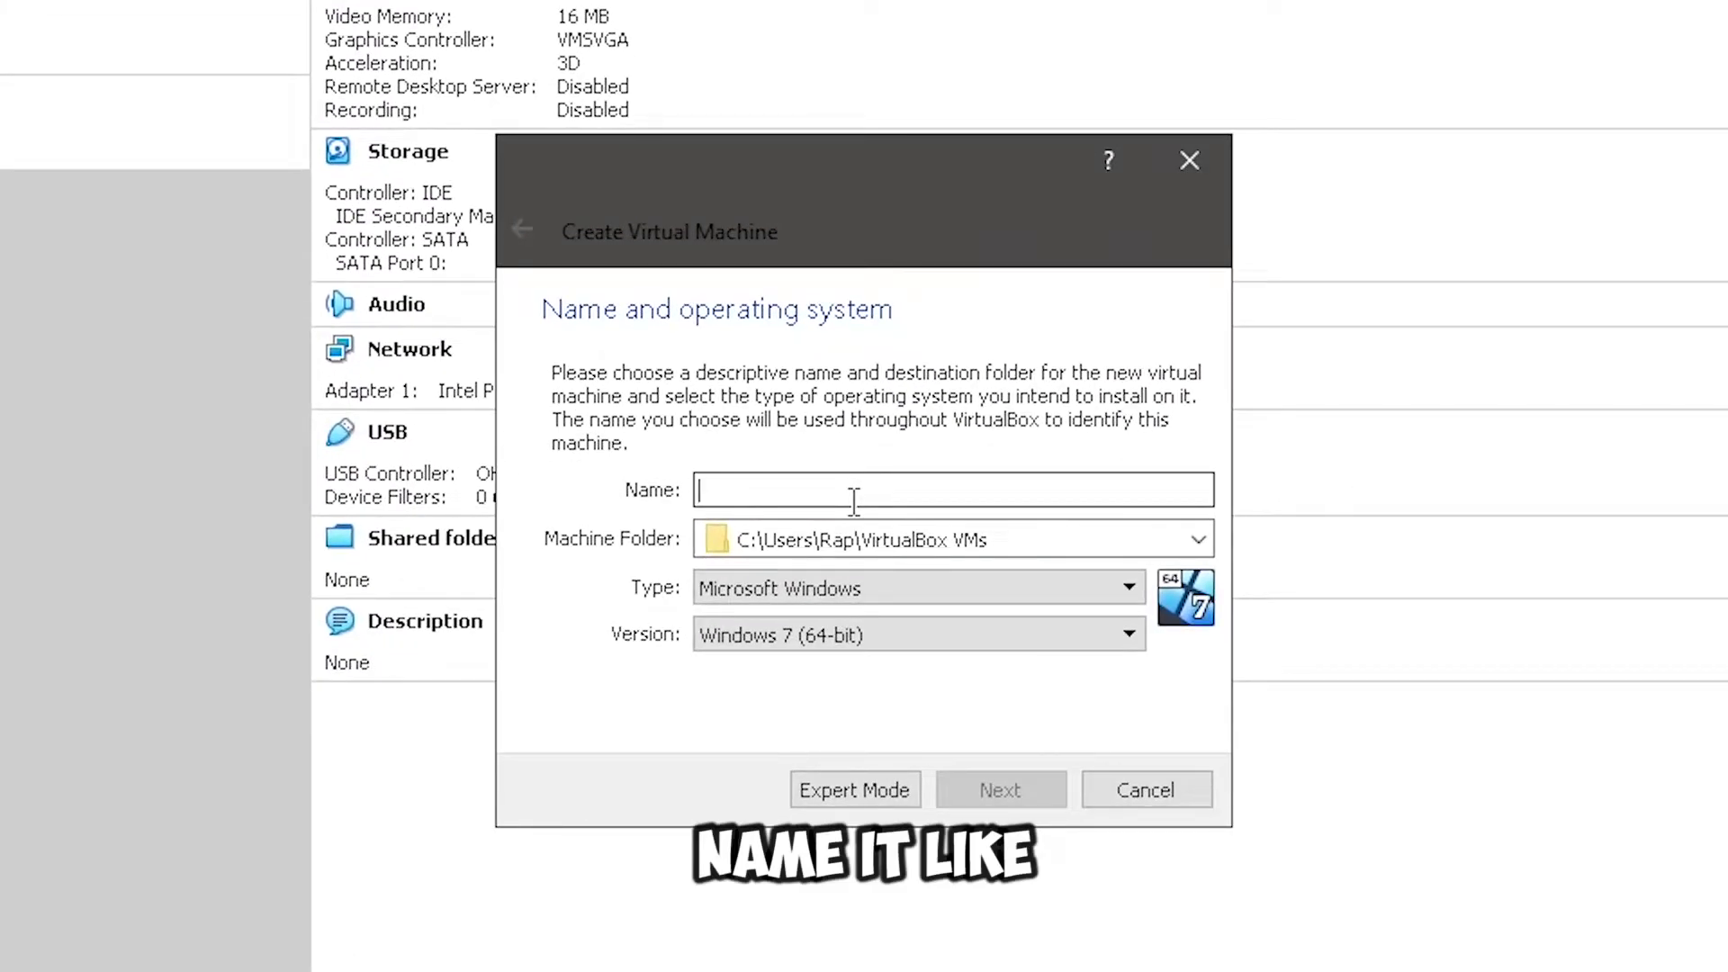
{"action": "type", "text": "KALI LINUX"}
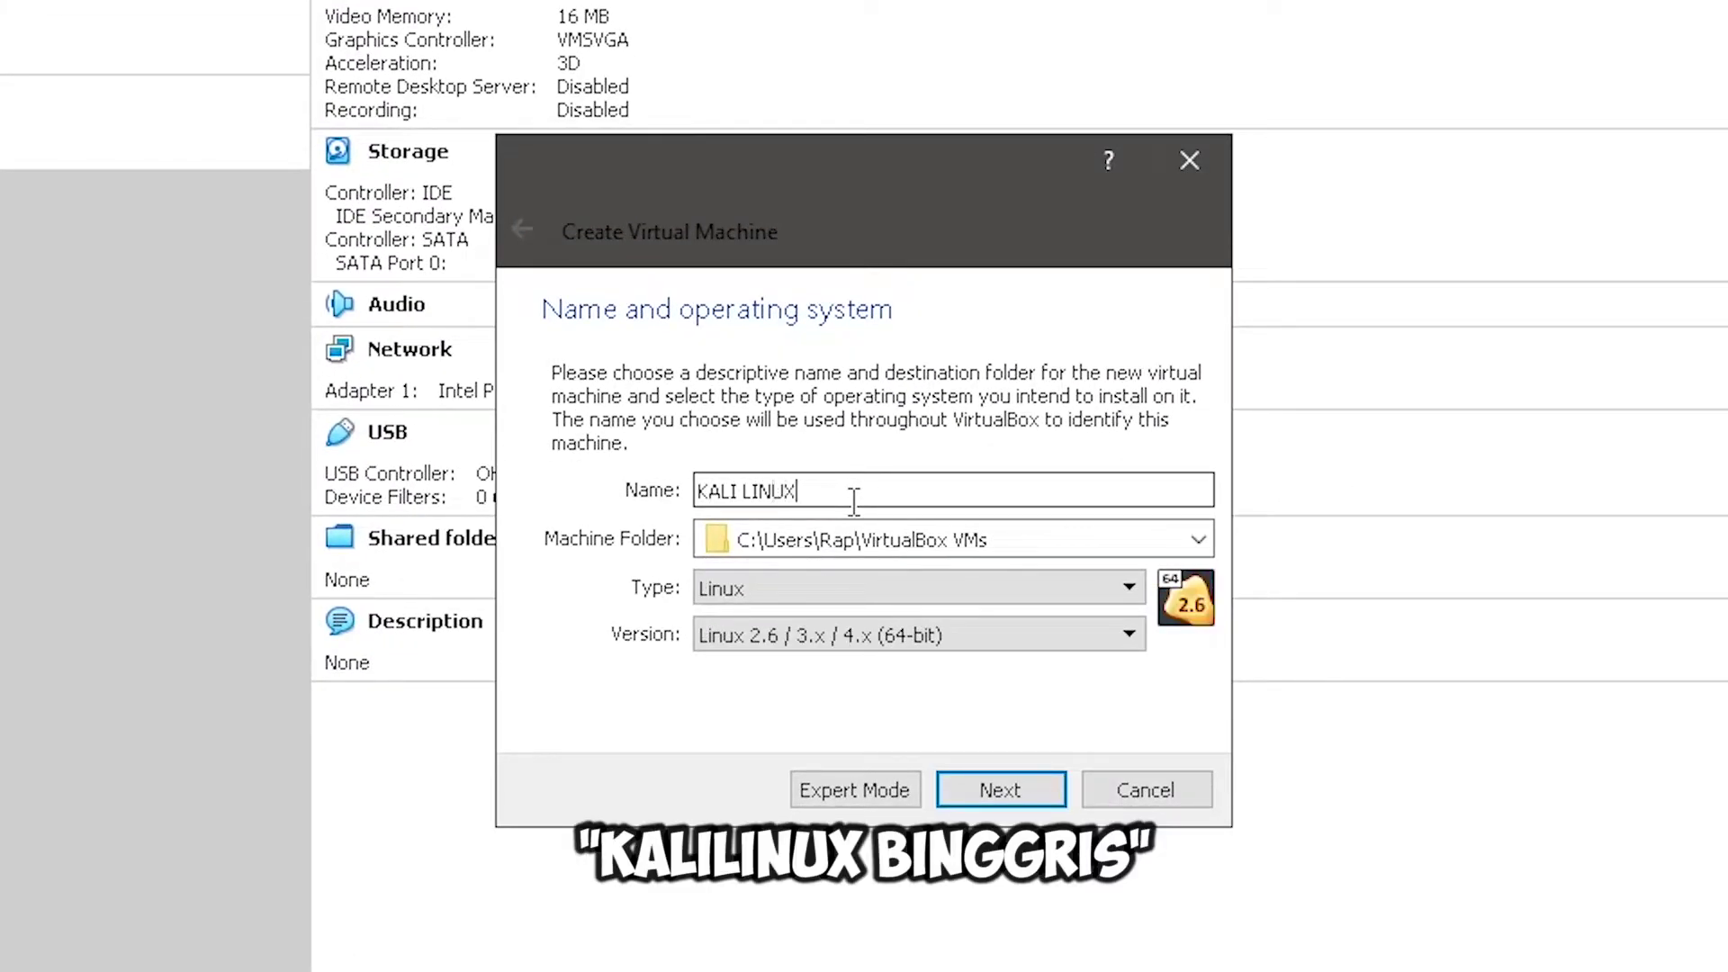
{"action": "type", "text": " BINGGRIS"}
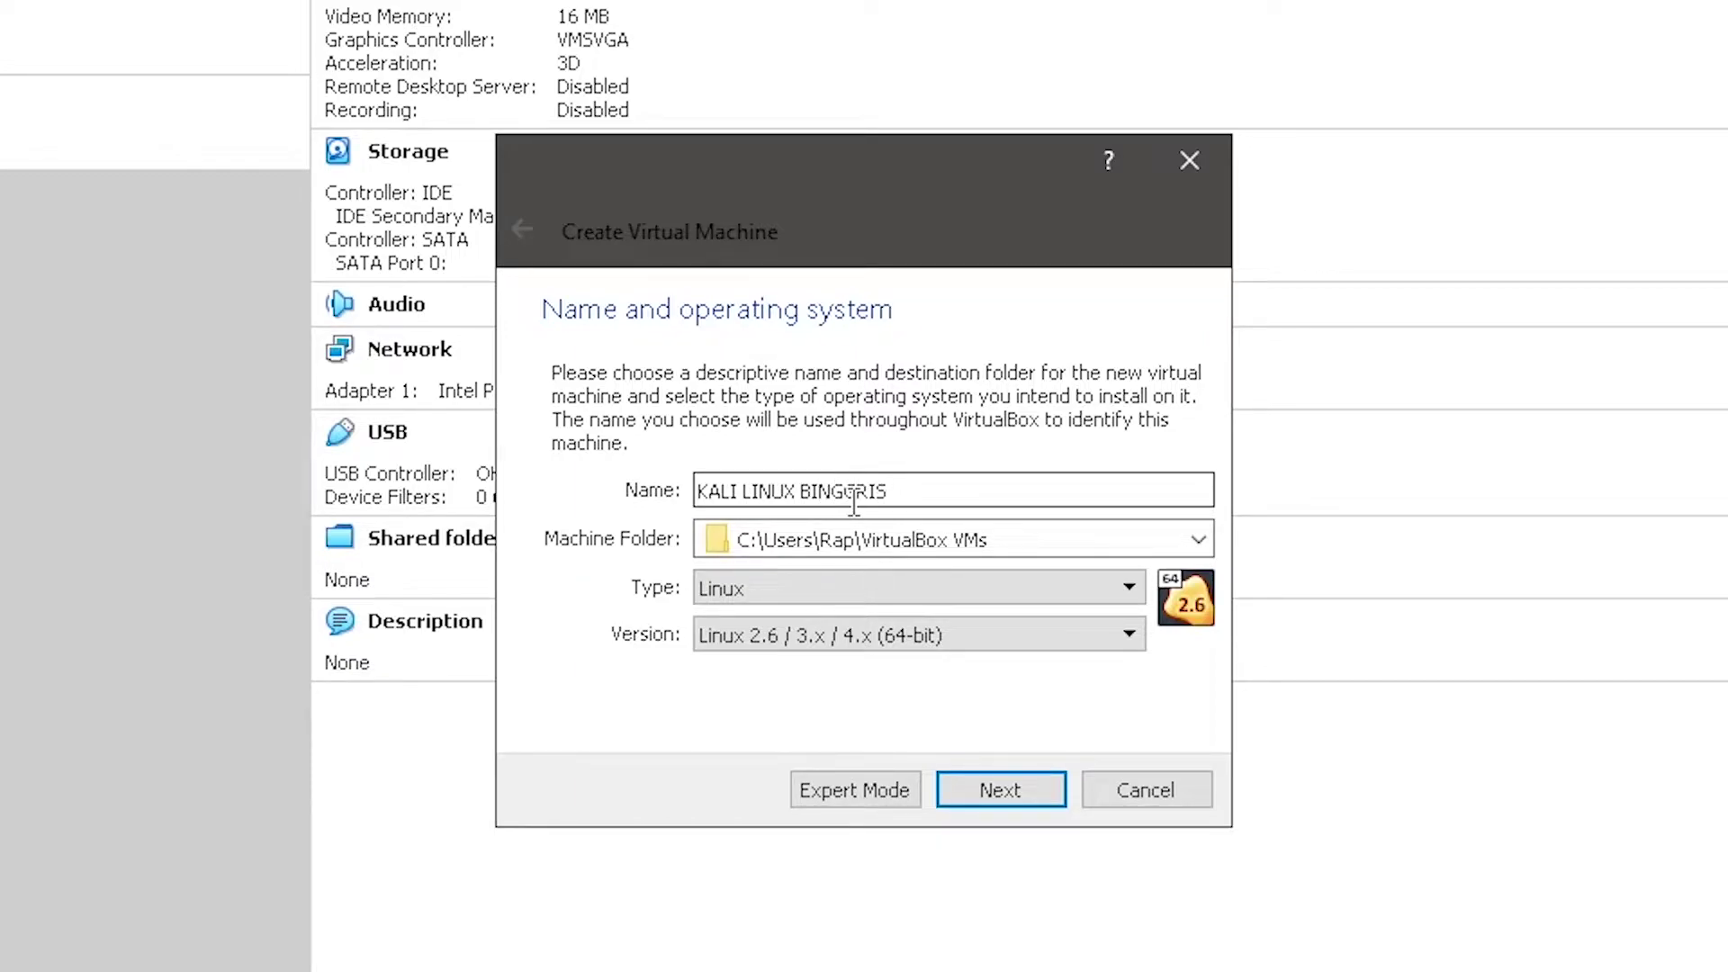
- On the memory step, set the new VM's memory size to 8192 MB
{"action": "left_click", "coordinate": [1007, 788]}
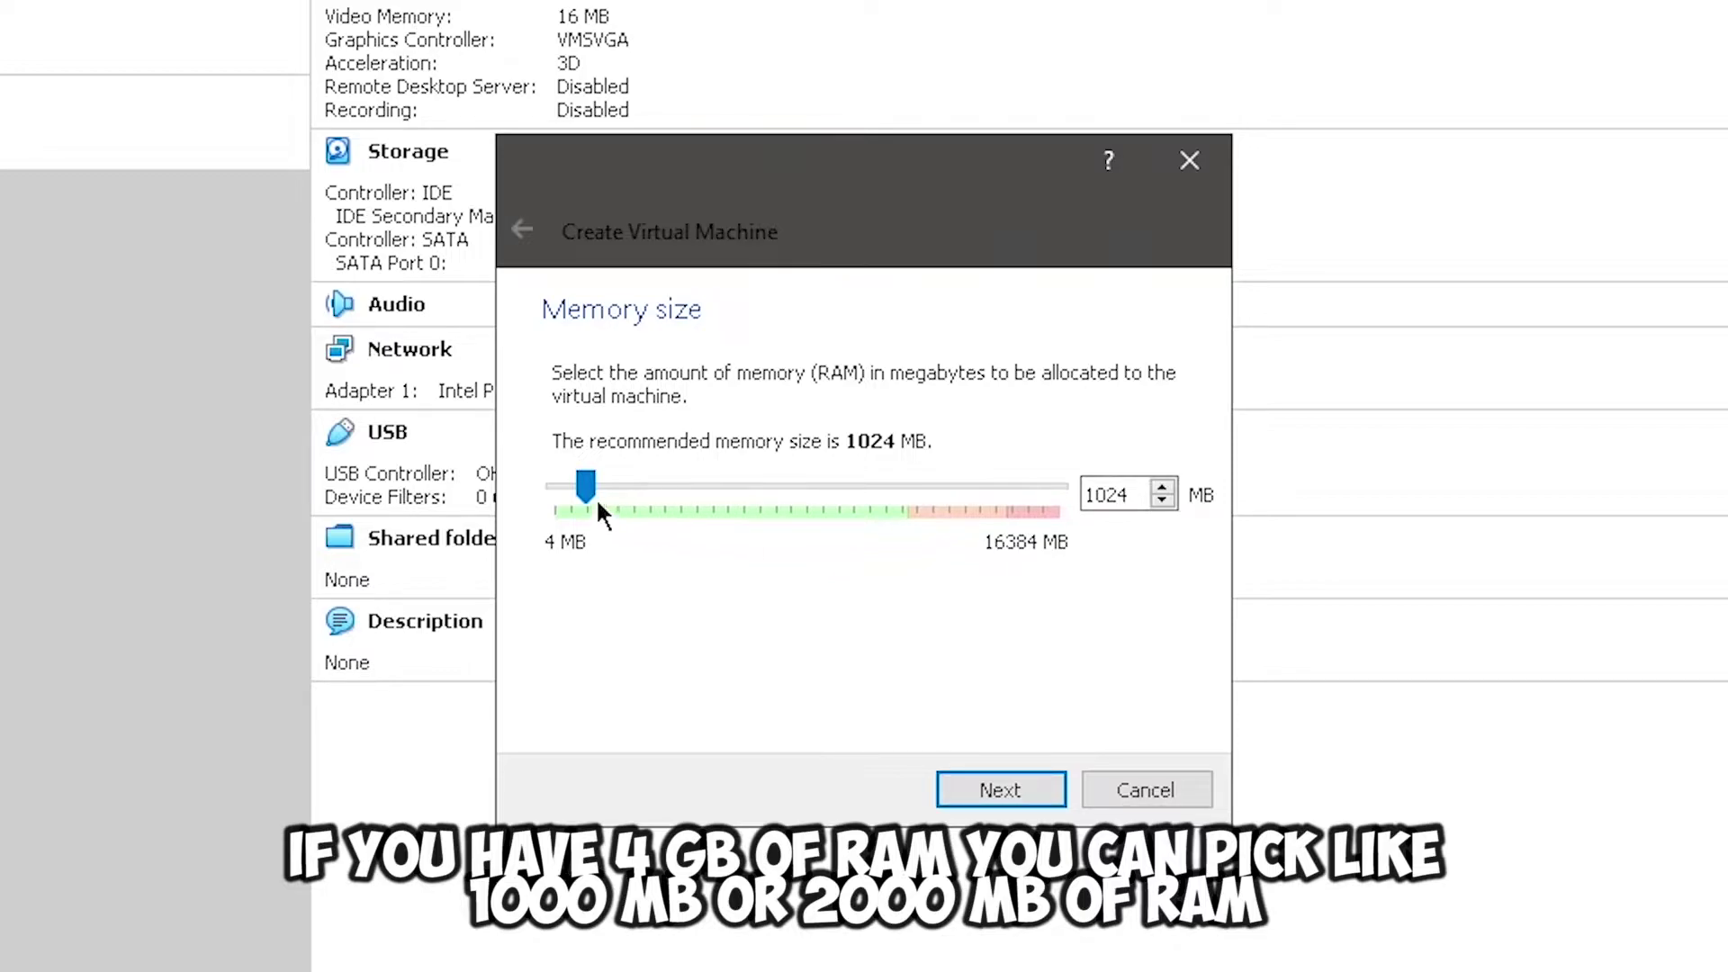
{"action": "mouse_move", "coordinate": [585, 484]}
{"action": "left_mouse_down"}
{"action": "mouse_move", "coordinate": [605, 483]}
{"action": "mouse_move", "coordinate": [582, 477]}
{"action": "left_mouse_up"}
{"action": "left_click_drag", "start_coordinate": [592, 478], "coordinate": [619, 489]}
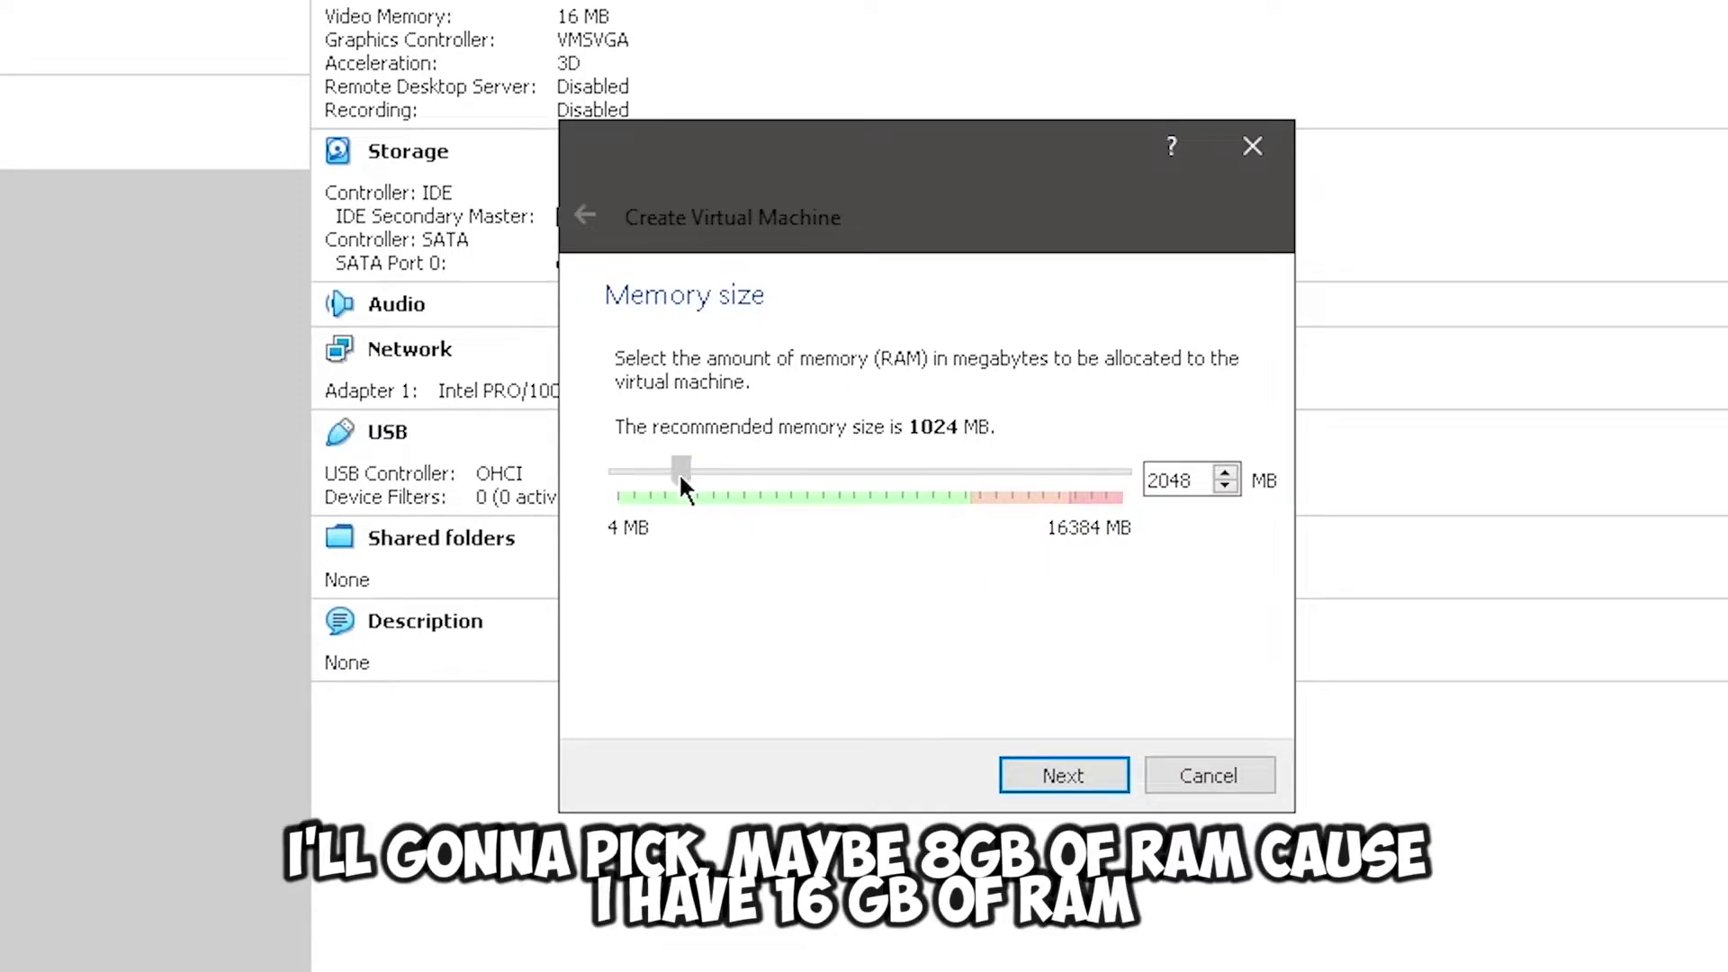
{"action": "left_click_drag", "start_coordinate": [680, 478], "coordinate": [876, 527]}
- Choose a new dynamically allocated VDI virtual hard disk
{"action": "left_click", "coordinate": [1080, 775]}
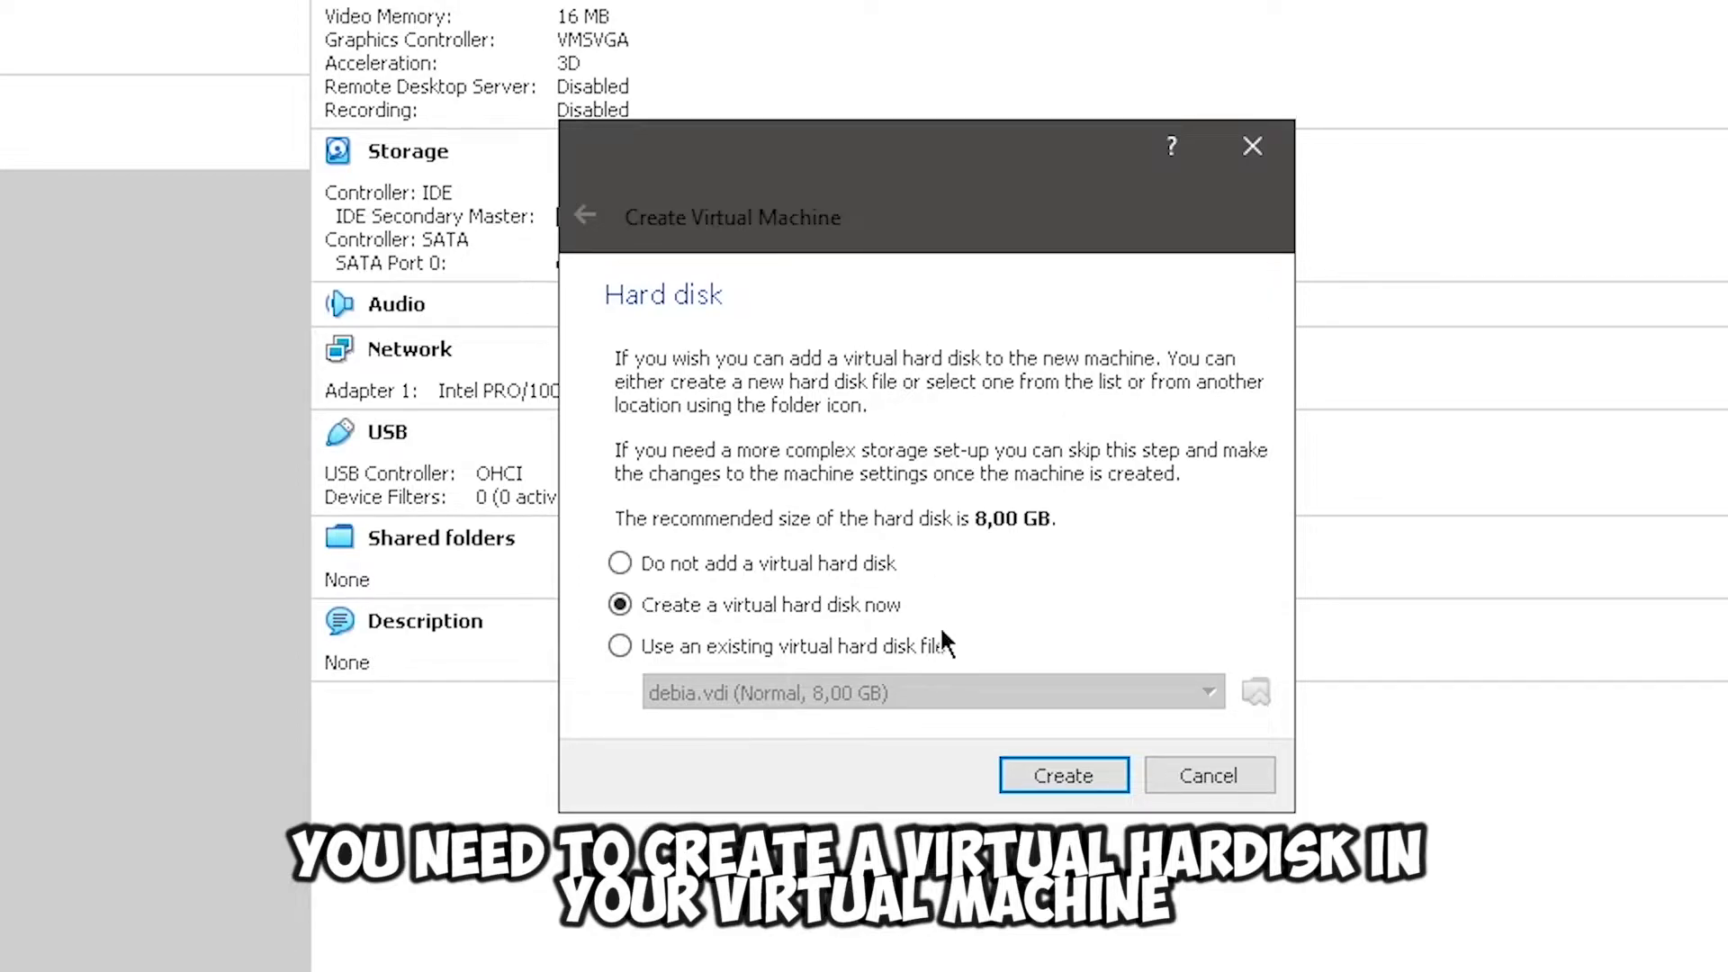
{"action": "left_click", "coordinate": [1064, 774]}
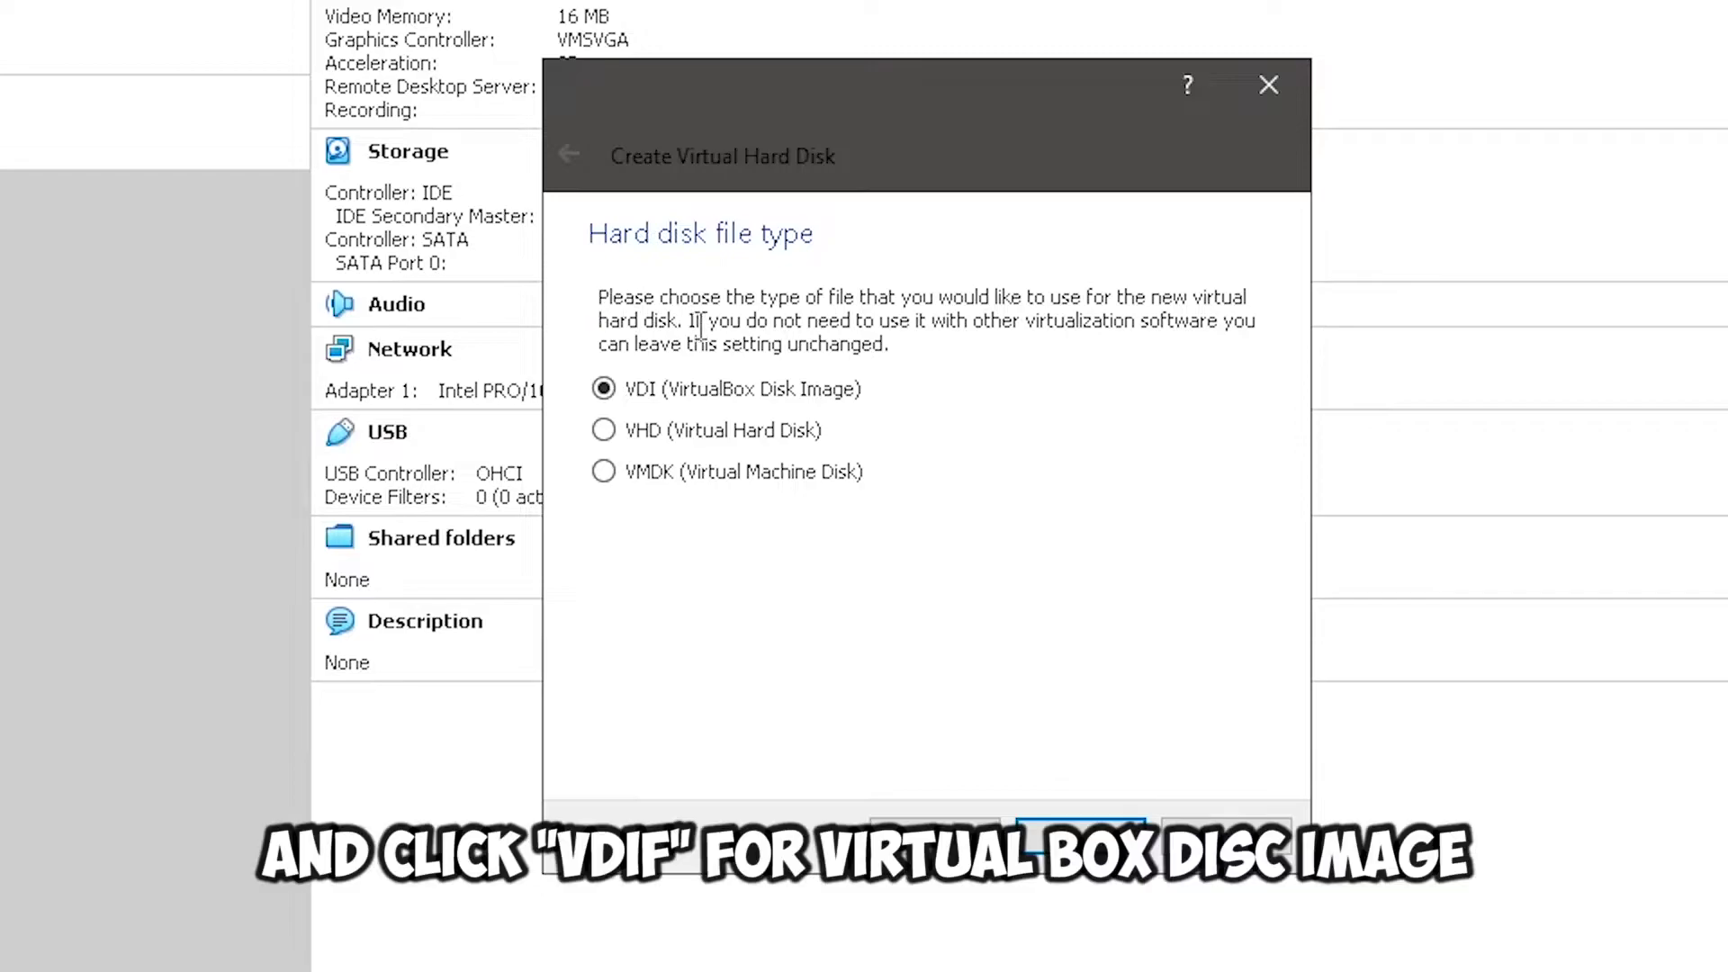
{"action": "left_click", "coordinate": [1091, 831]}
{"action": "left_click", "coordinate": [1085, 828]}
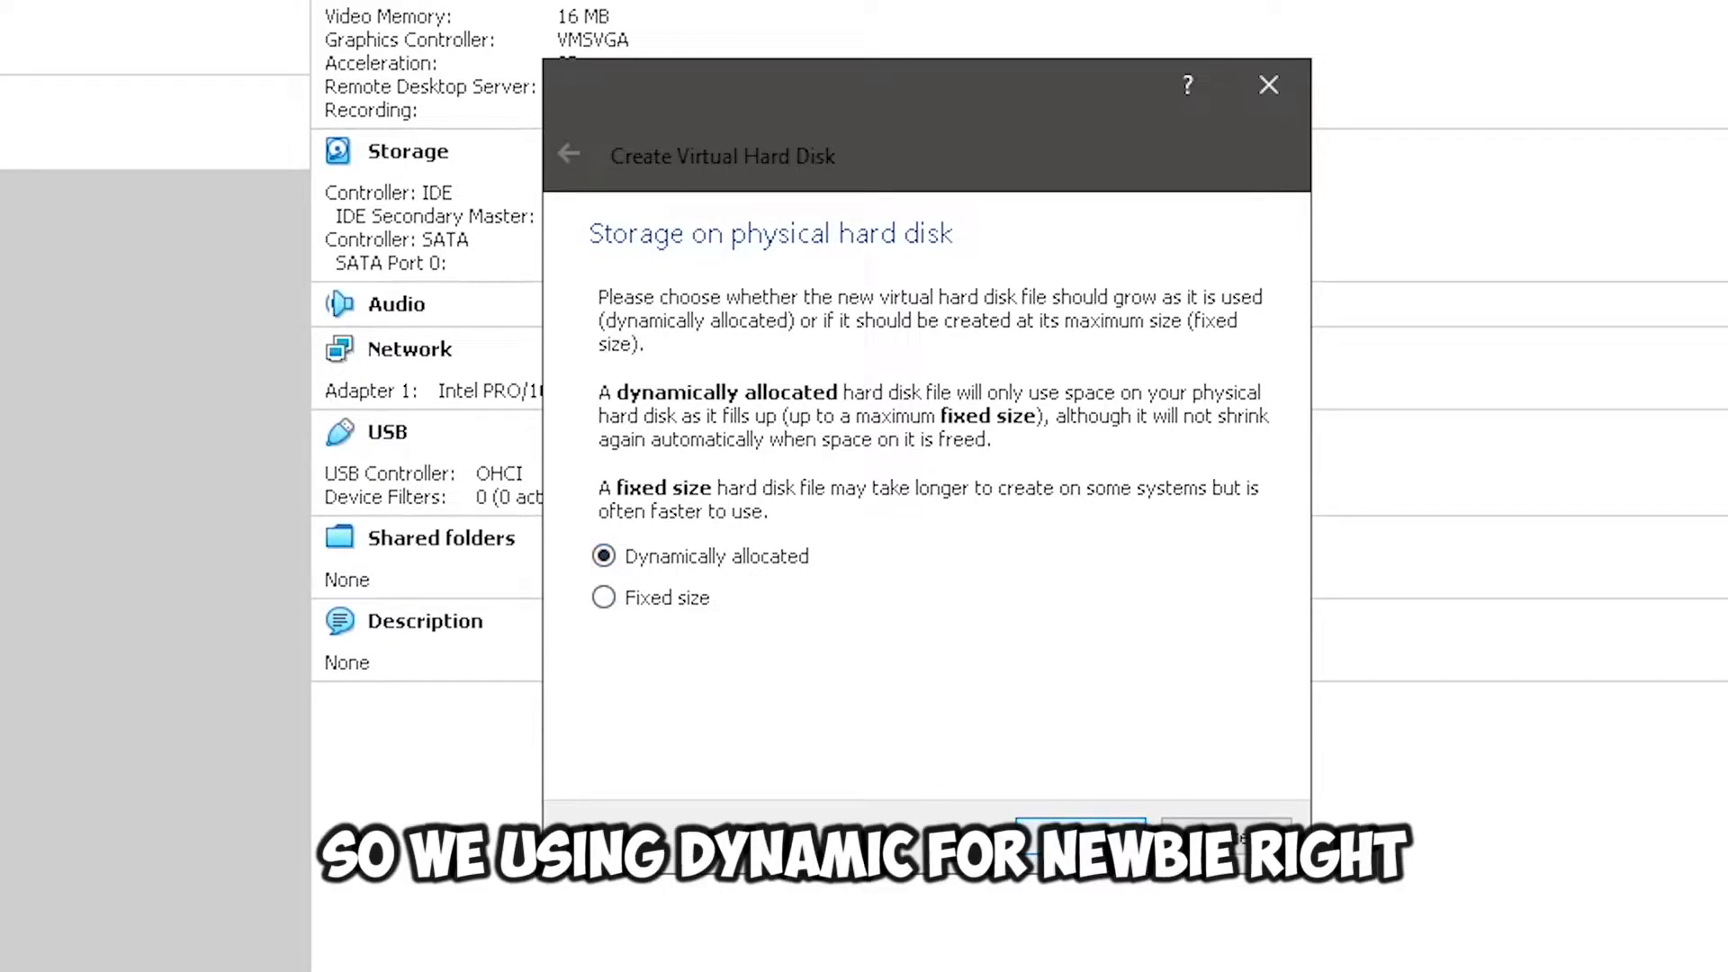
{"action": "left_click", "coordinate": [1076, 830]}
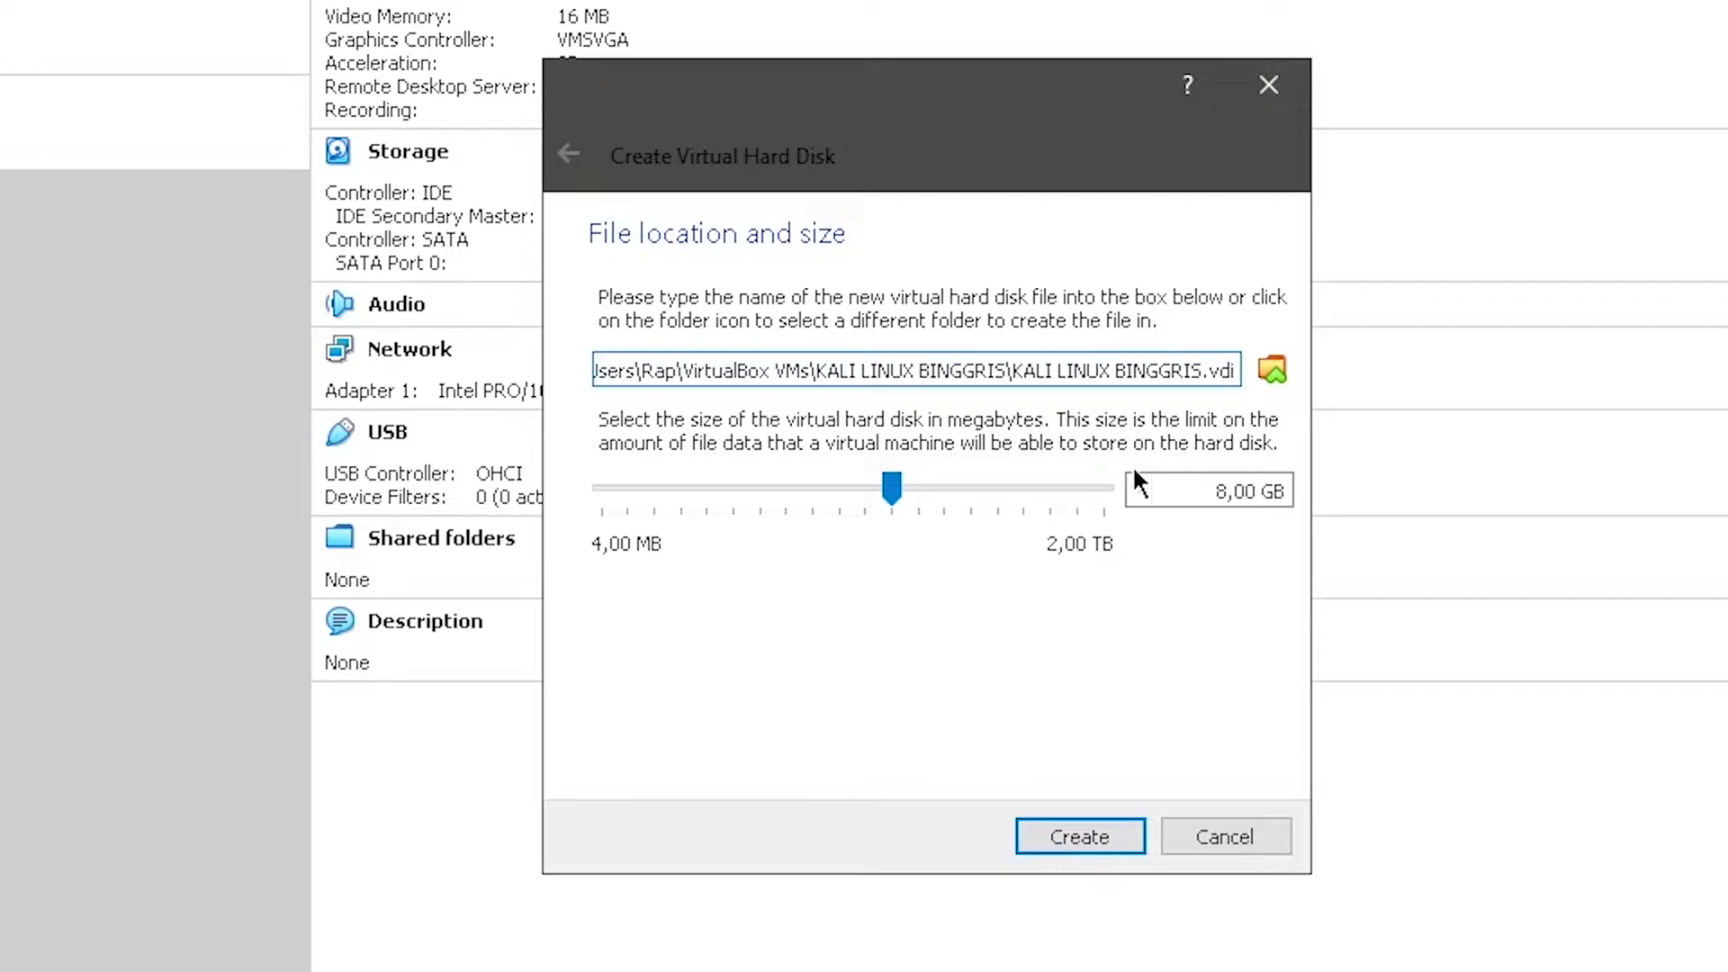
- Set the disk size to about 20 GB and create the machine
{"action": "left_click_drag", "start_coordinate": [1214, 494], "coordinate": [1314, 536]}
{"action": "type", "text": "20"}
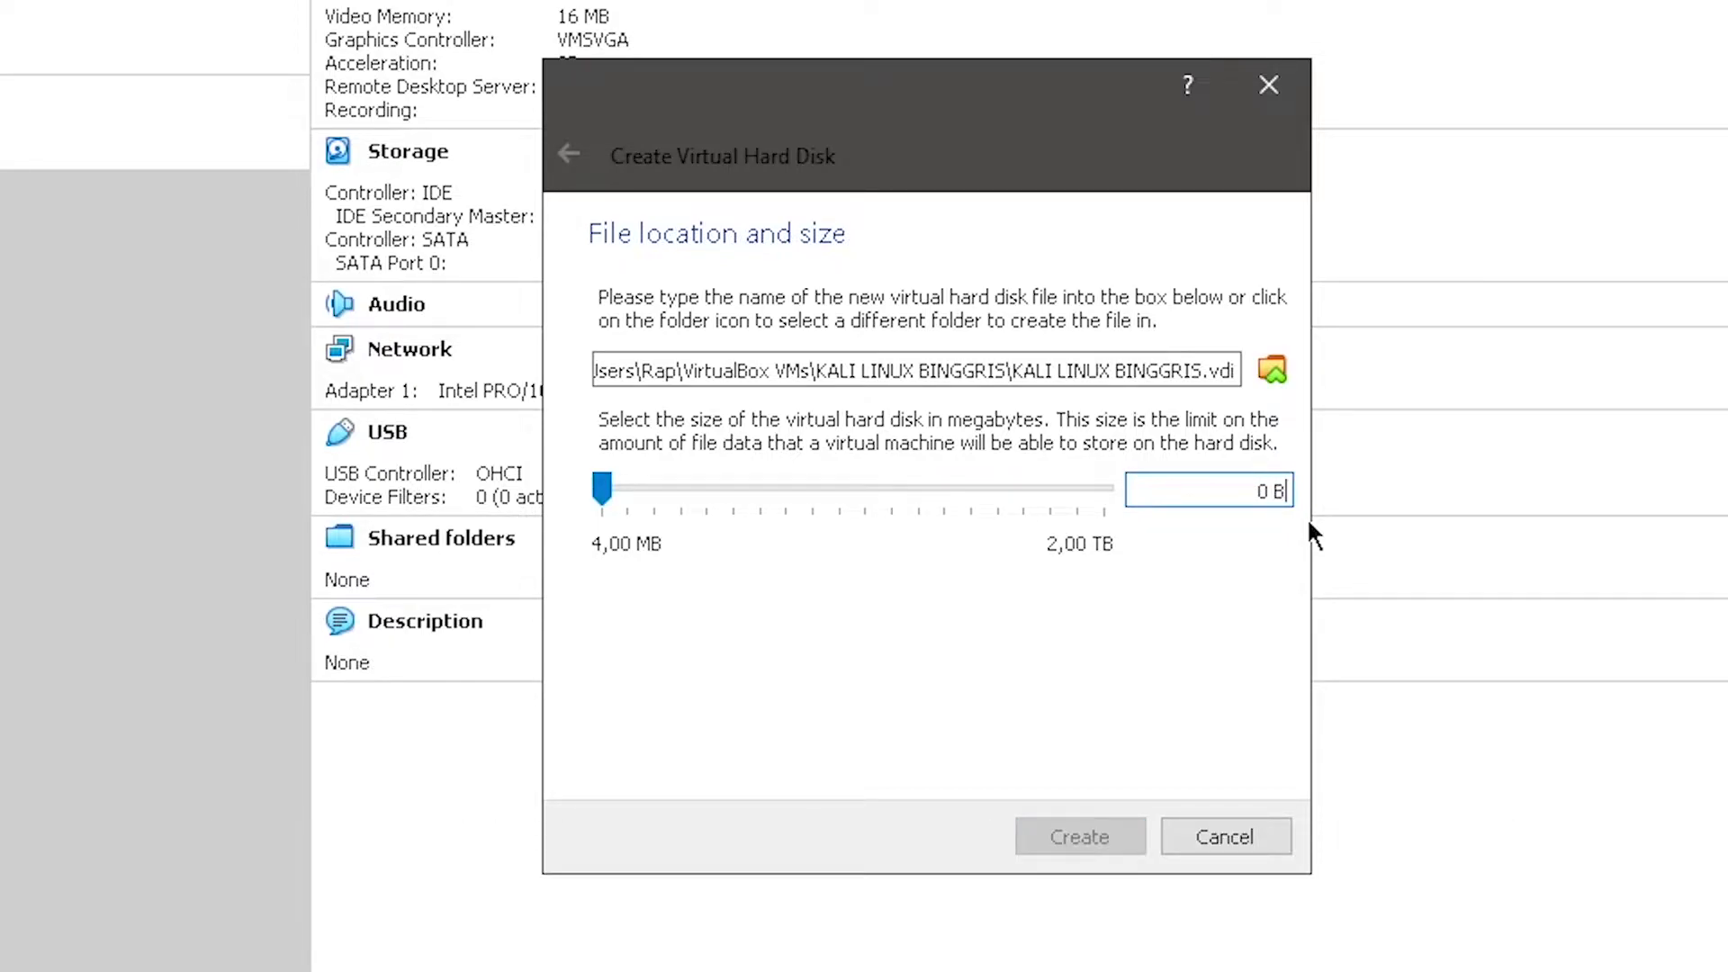
{"action": "left_click_drag", "start_coordinate": [602, 488], "coordinate": [921, 490]}
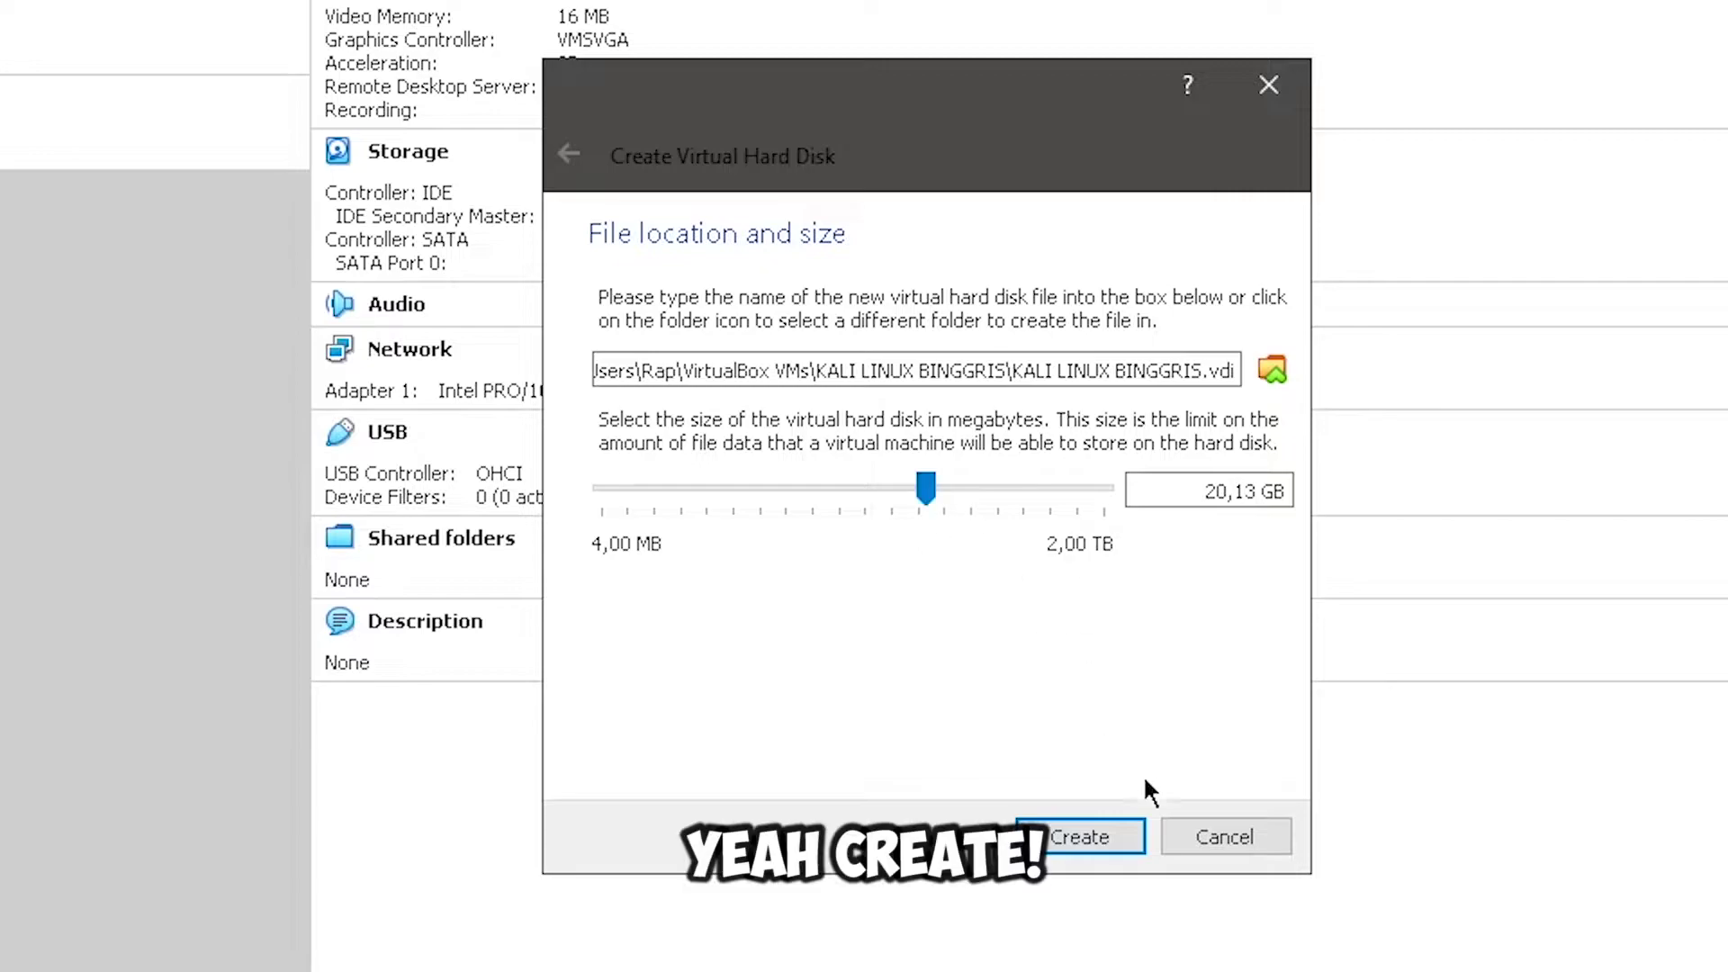
{"action": "left_click", "coordinate": [1114, 837]}
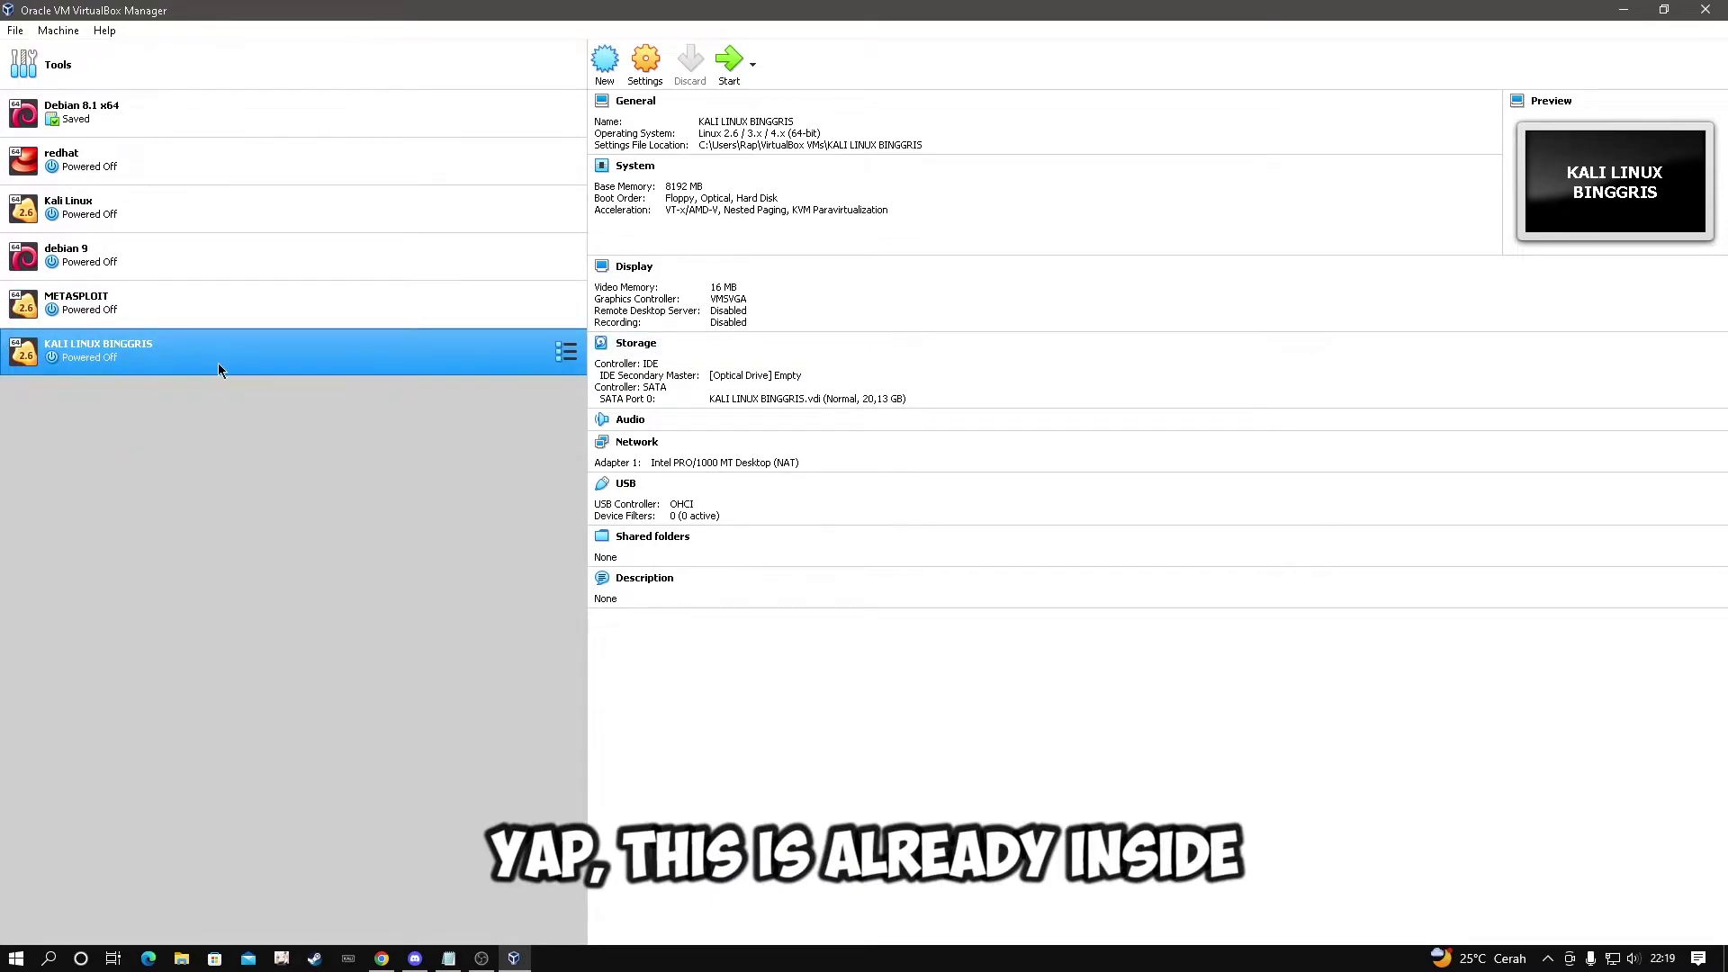
- Open the optical disk file picker and browse to the HDD (H:) drive
{"action": "left_click", "coordinate": [765, 382]}
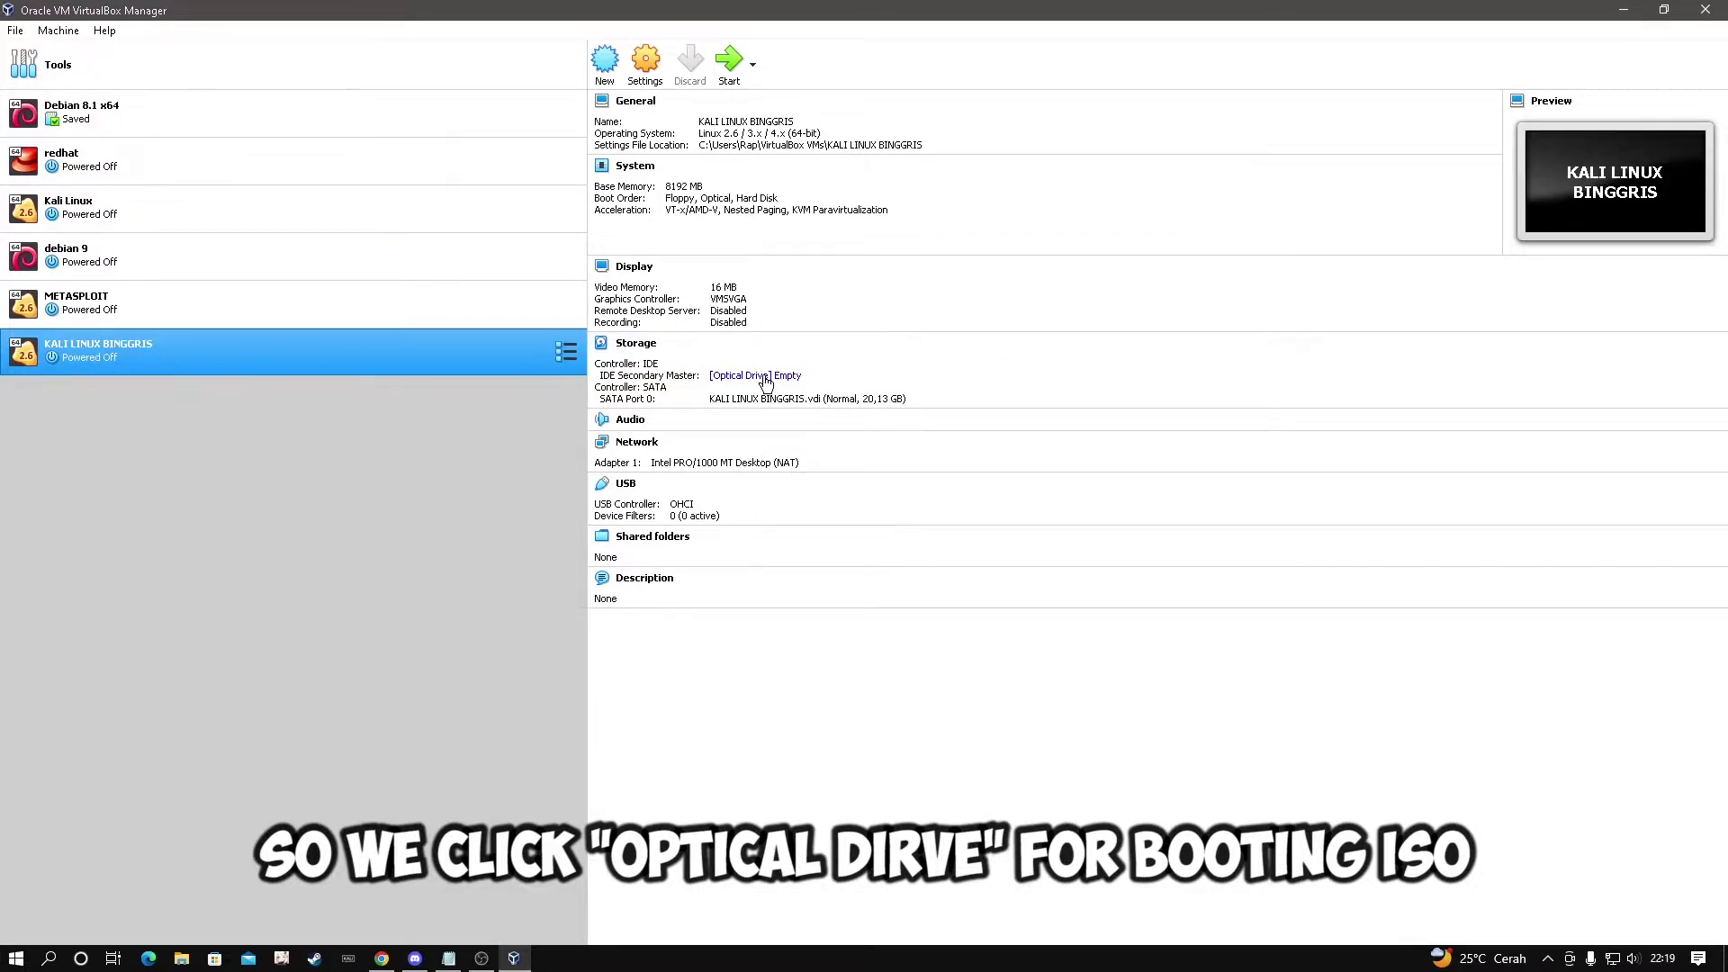
{"action": "left_click", "coordinate": [764, 381]}
{"action": "left_click", "coordinate": [816, 391]}
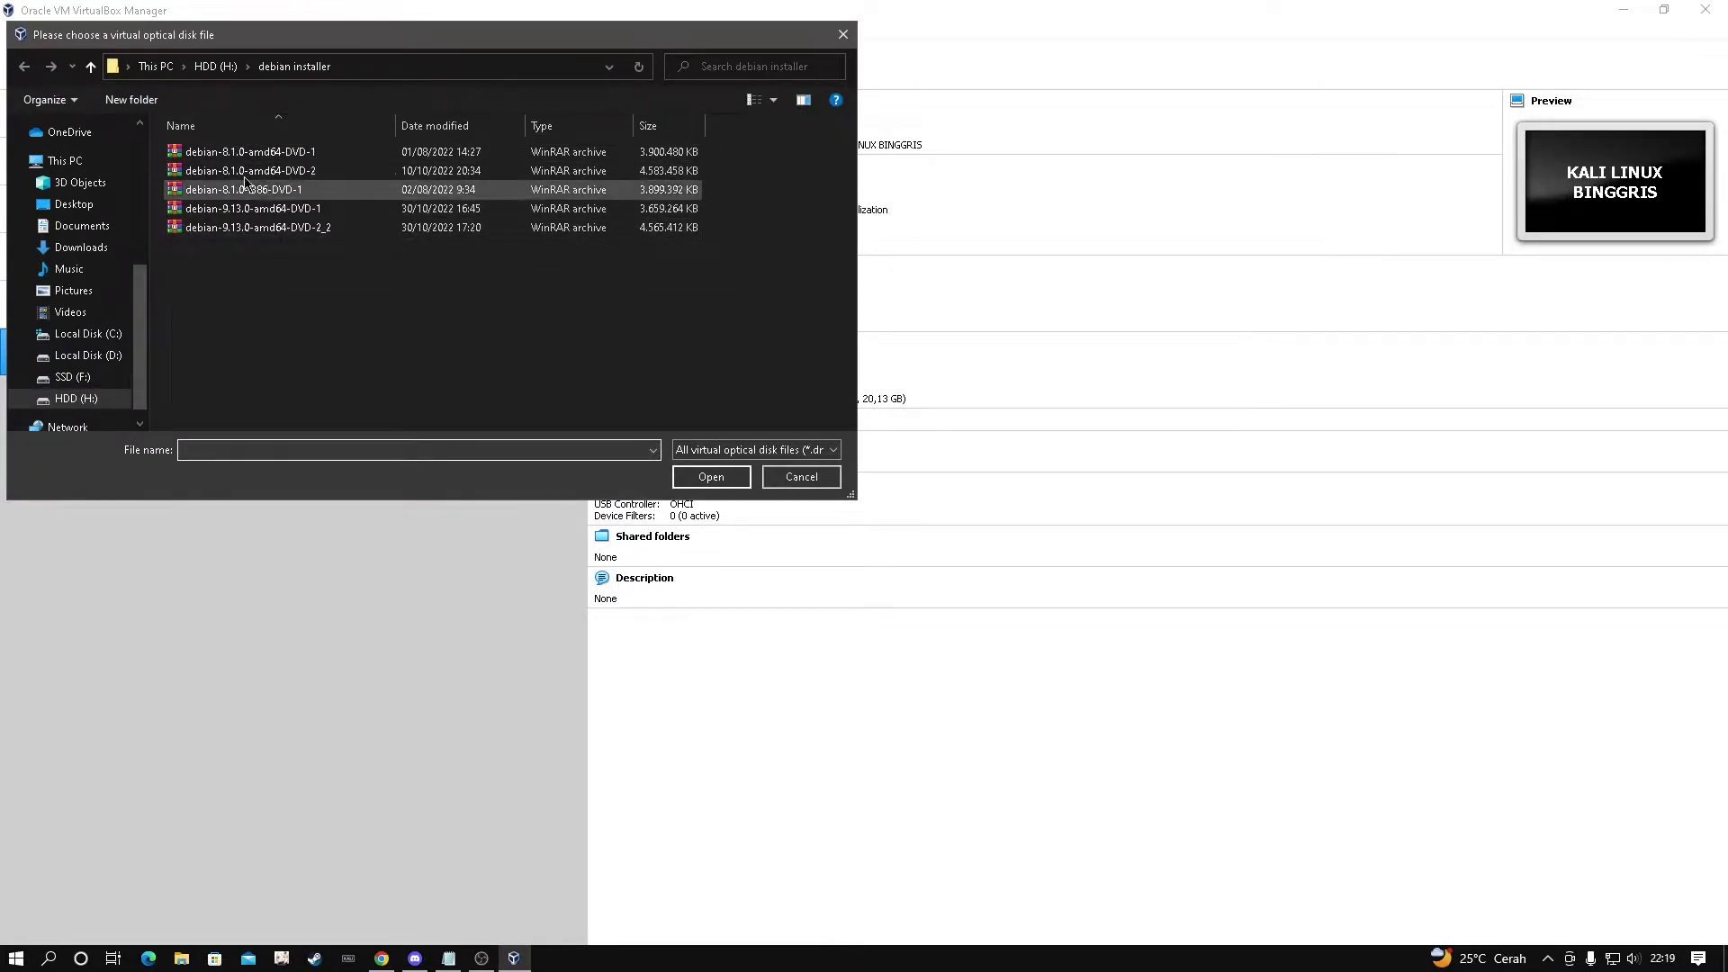
{"action": "scroll", "coordinate": [63, 348], "scroll_direction": "down", "scroll_amount": 1}
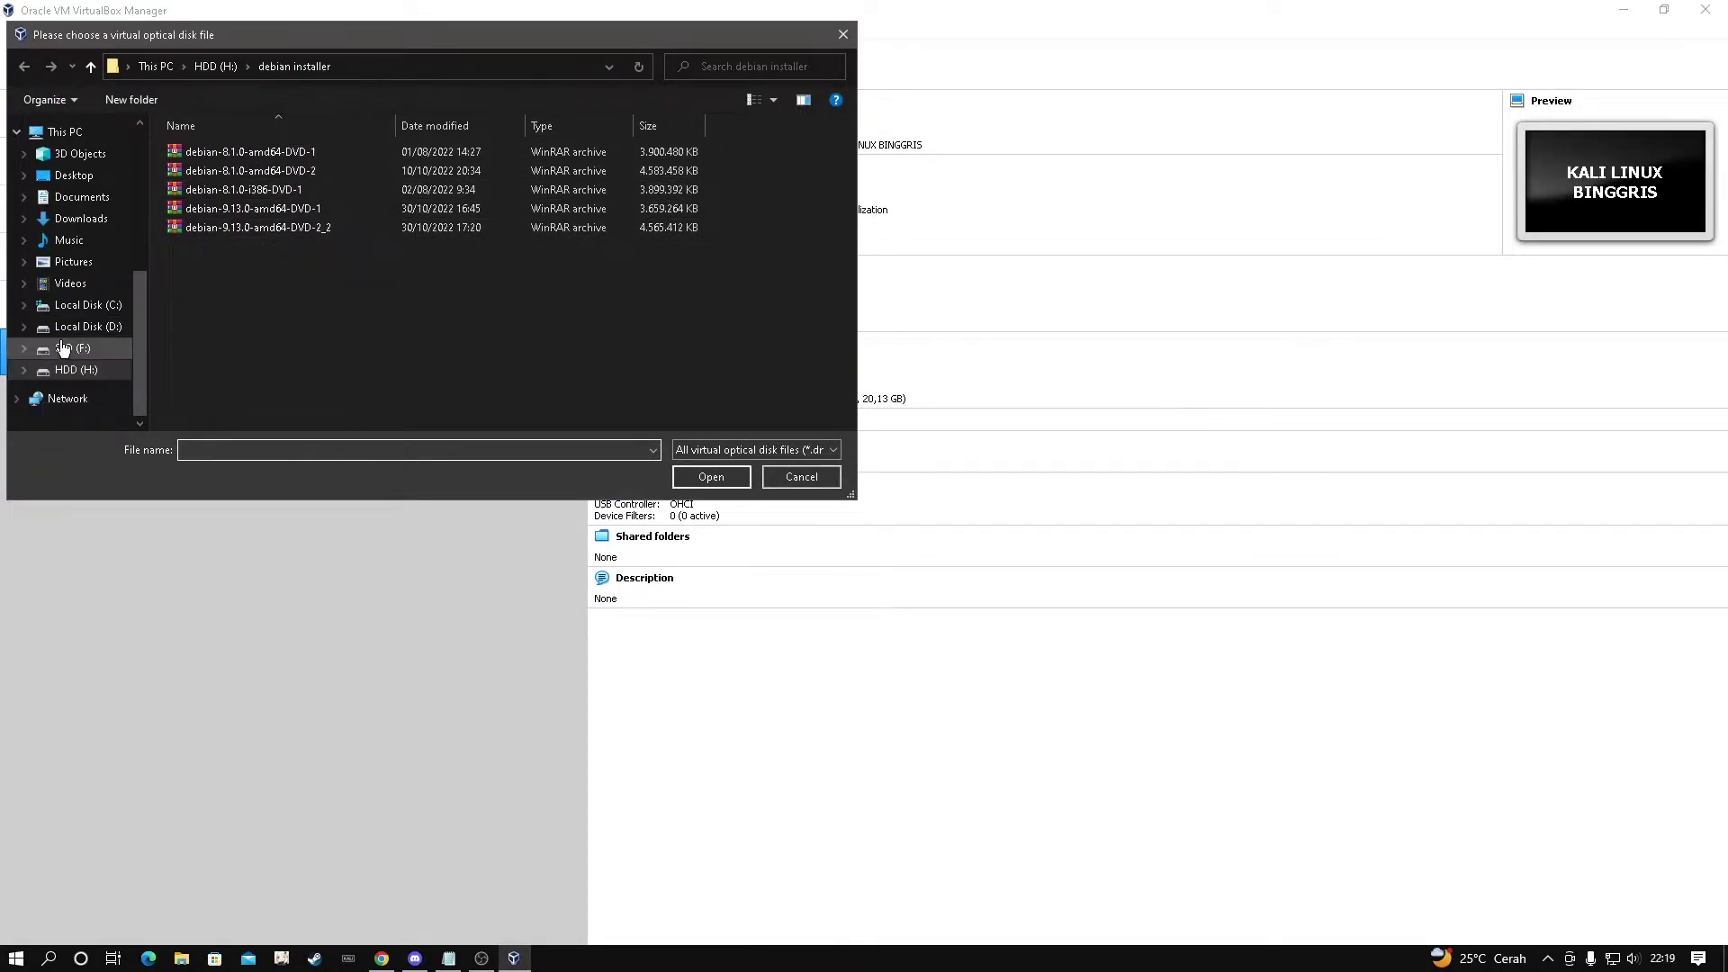
{"action": "left_click", "coordinate": [63, 348]}
{"action": "left_click", "coordinate": [66, 369]}
{"action": "left_click", "coordinate": [66, 351]}
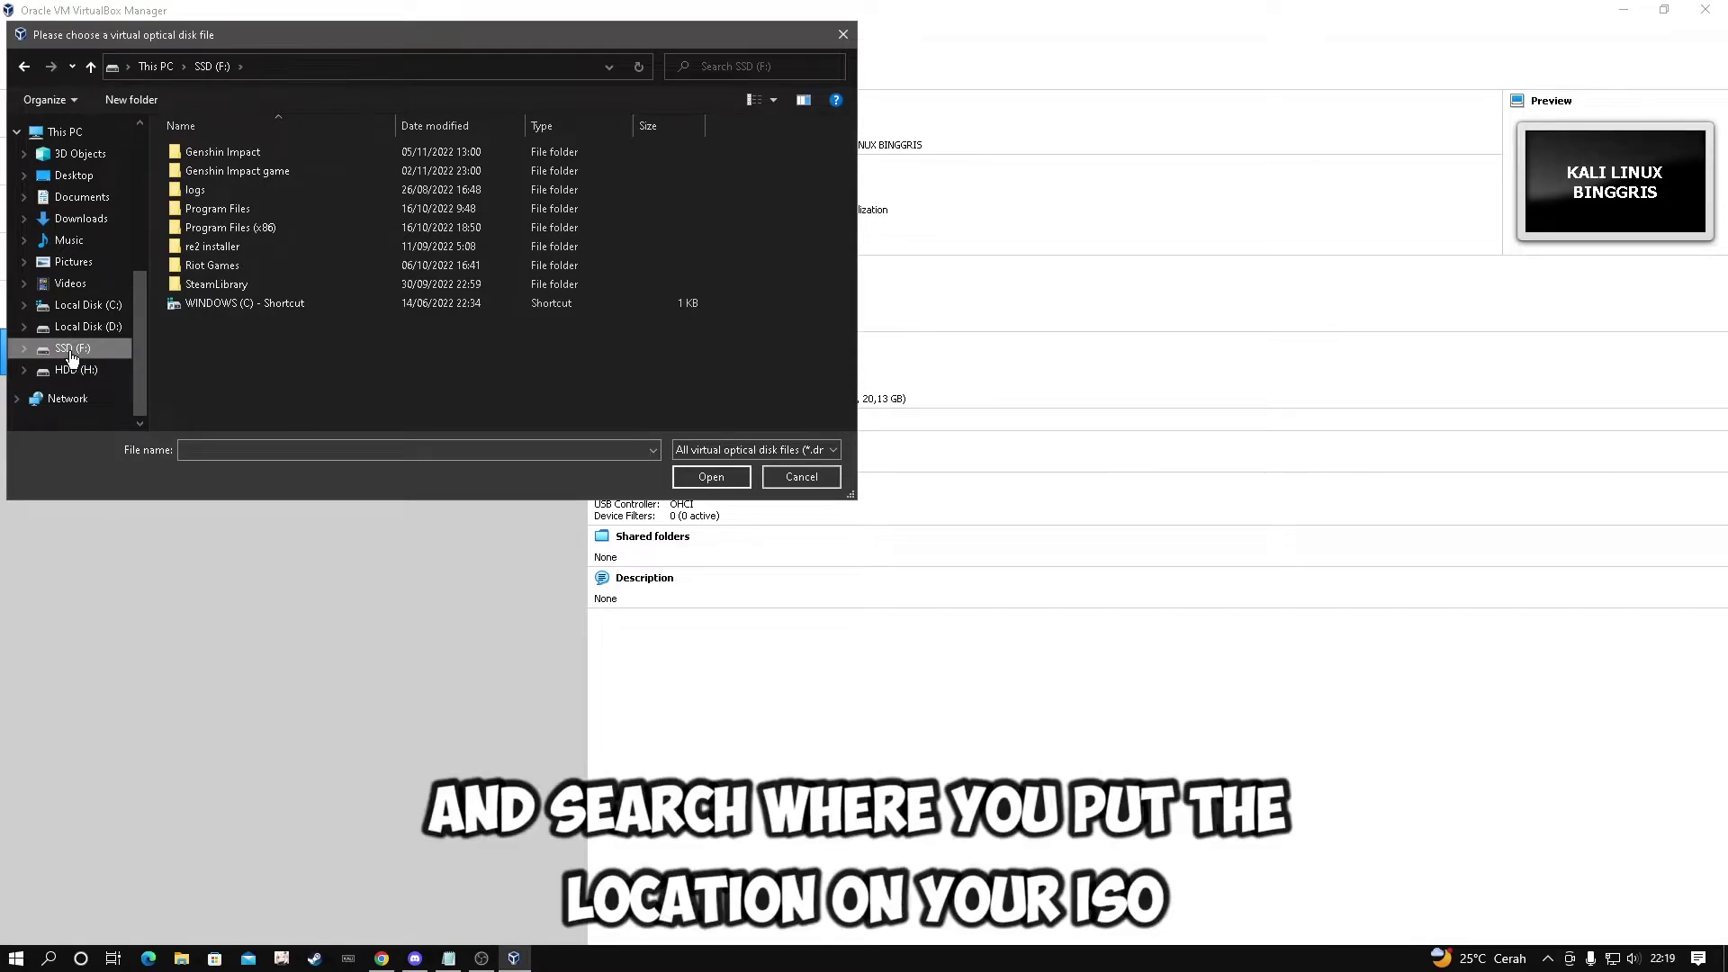
{"action": "left_click", "coordinate": [72, 369]}
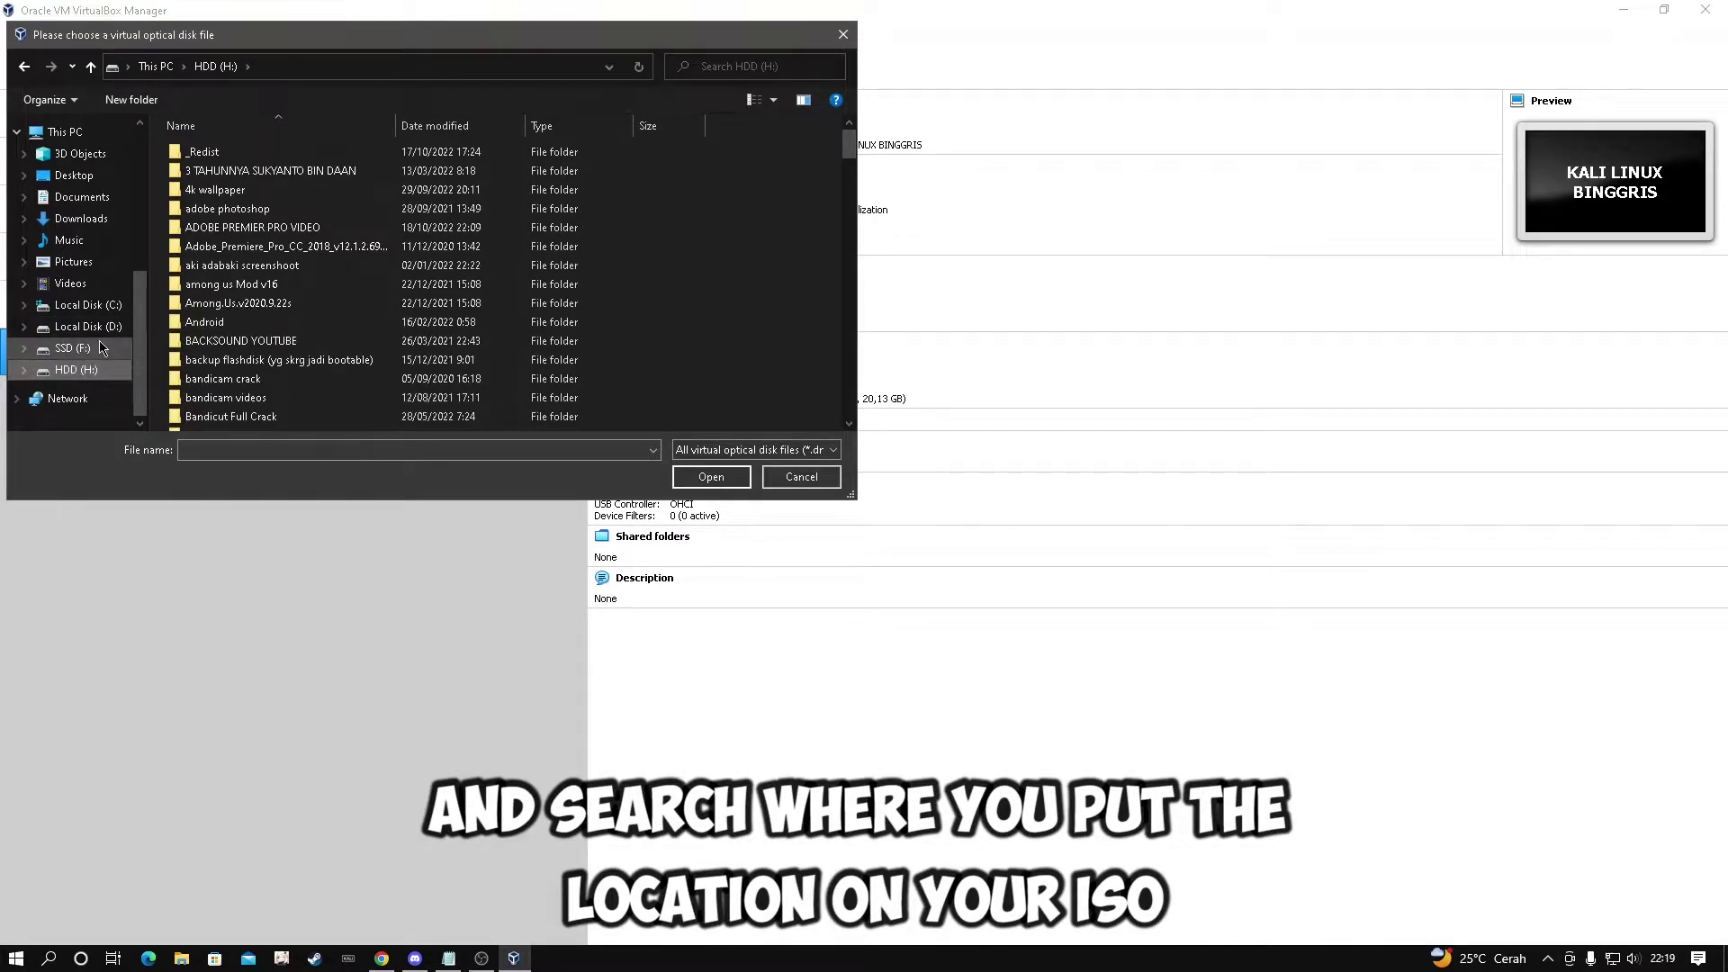
- Attach kali-linux-2022.3-installer-amd64.iso from the 'kali linux installer' folder
{"action": "scroll", "coordinate": [225, 360], "scroll_direction": "down", "scroll_amount": 10}
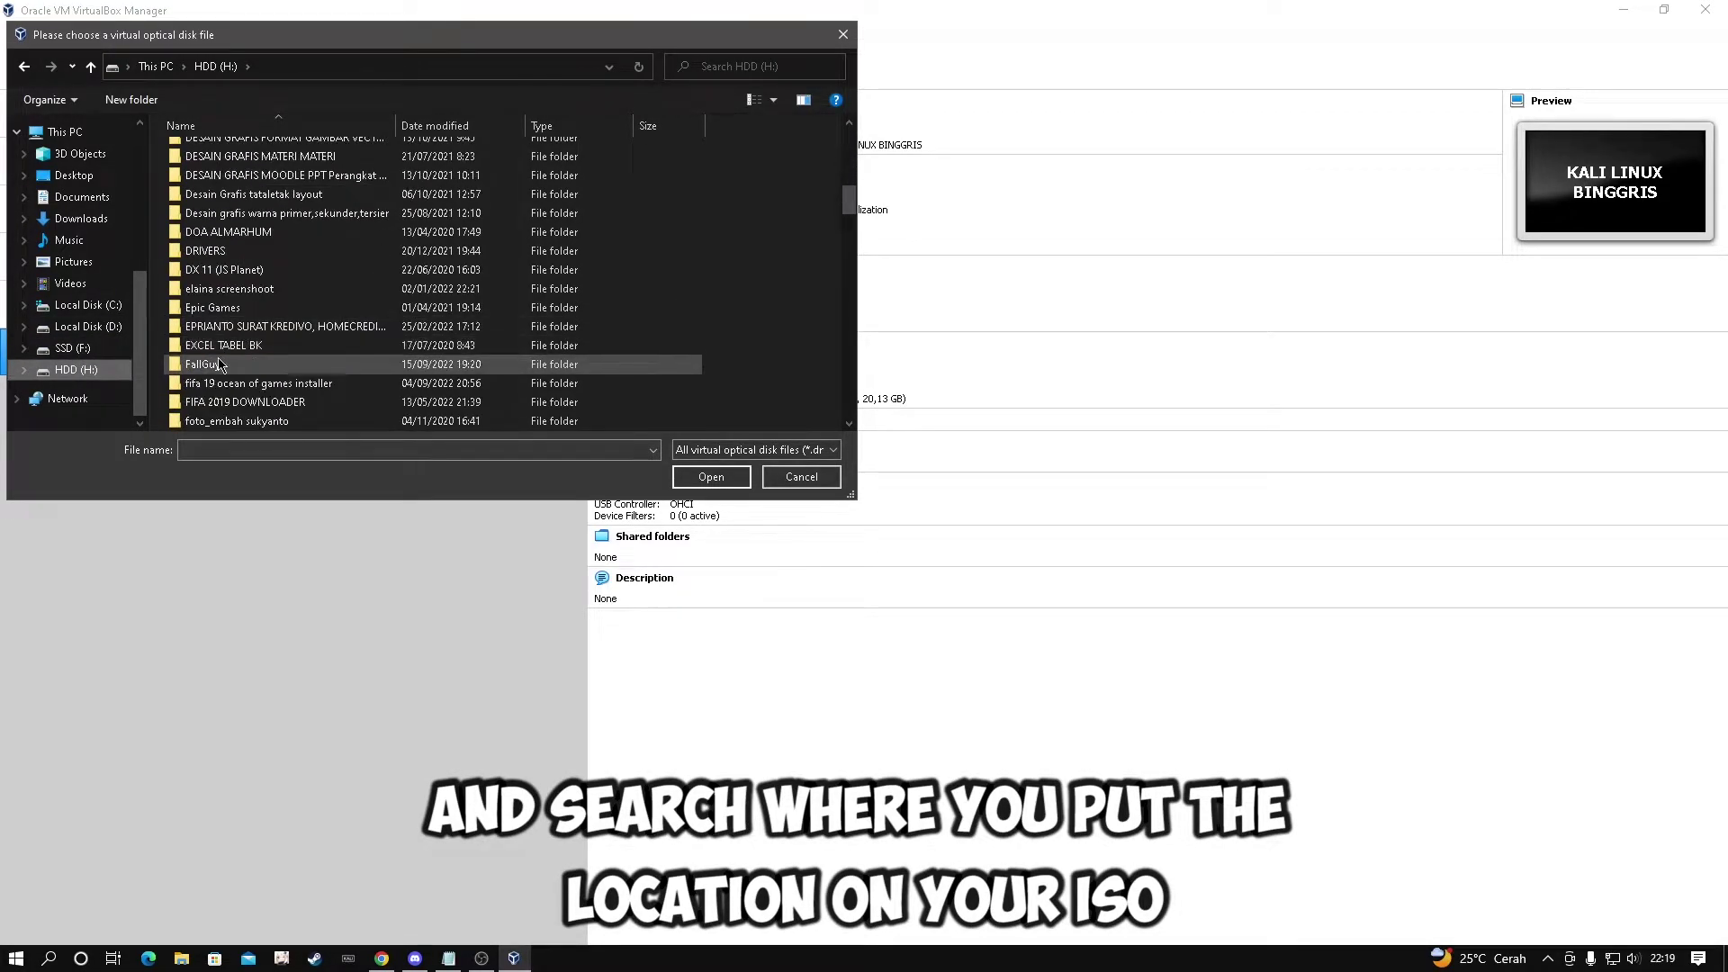
{"action": "scroll", "coordinate": [220, 364], "scroll_direction": "down", "scroll_amount": 5}
{"action": "scroll", "coordinate": [220, 360], "scroll_direction": "up", "scroll_amount": 6}
{"action": "scroll", "coordinate": [218, 351], "scroll_direction": "down", "scroll_amount": 3}
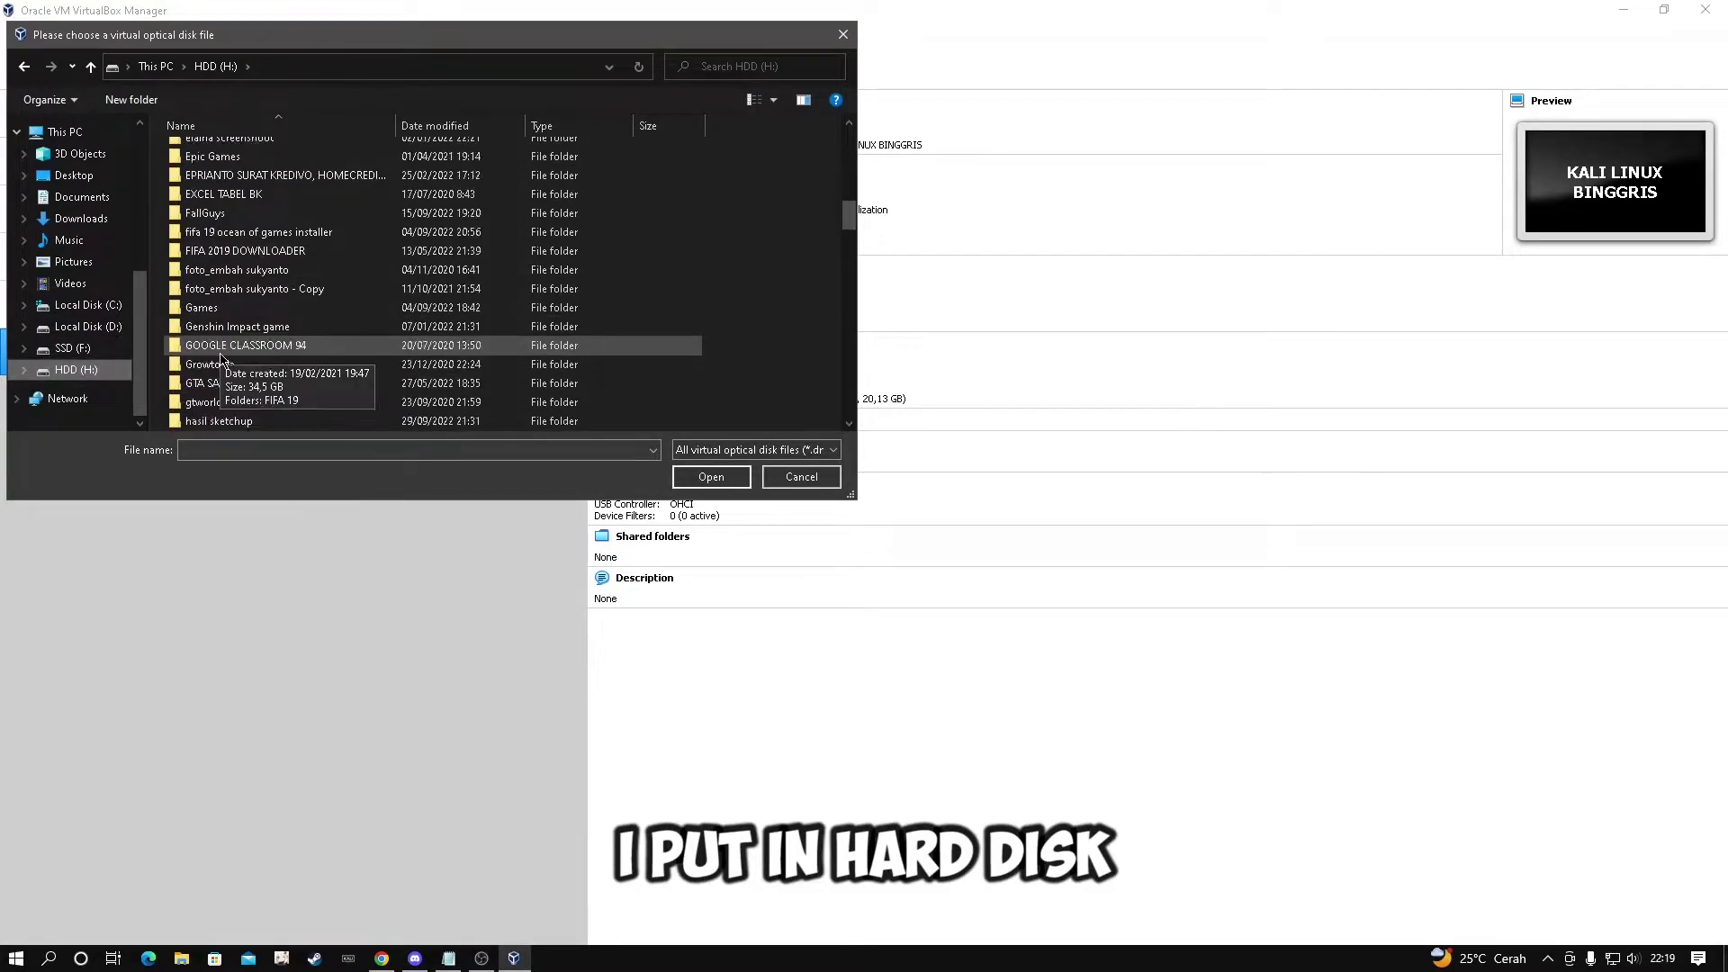
{"action": "scroll", "coordinate": [220, 358], "scroll_direction": "down", "scroll_amount": 3}
{"action": "double_click", "coordinate": [248, 289]}
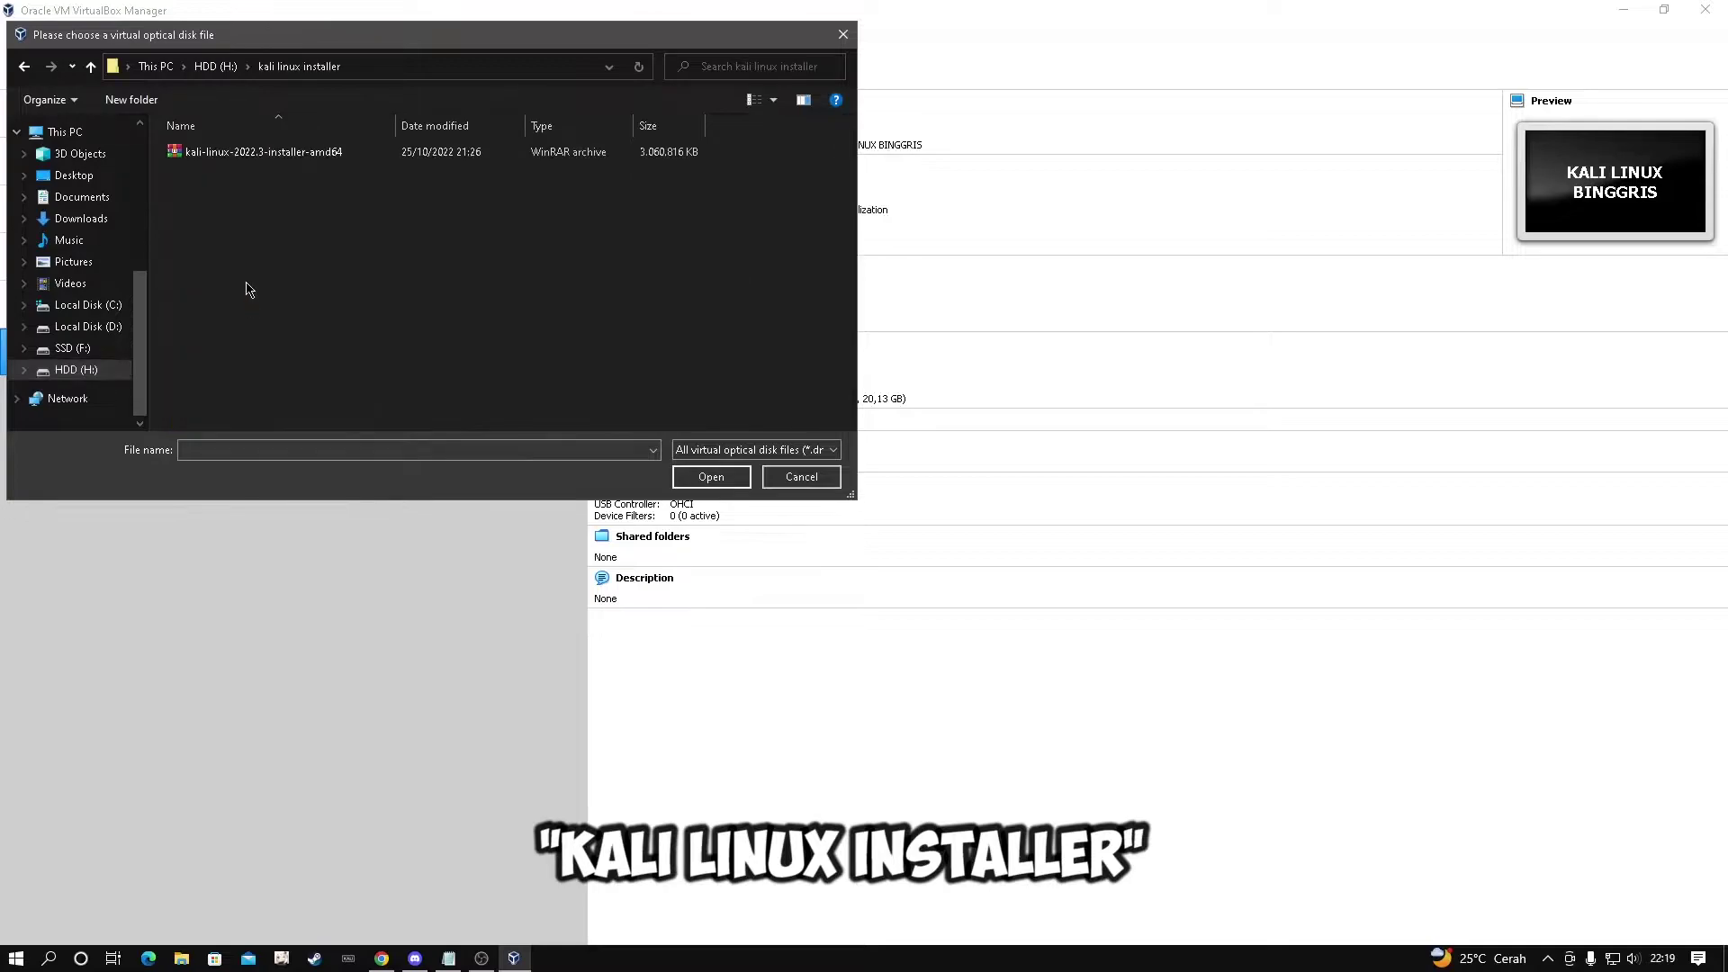
{"action": "left_click", "coordinate": [261, 152]}
{"action": "left_click", "coordinate": [729, 486]}
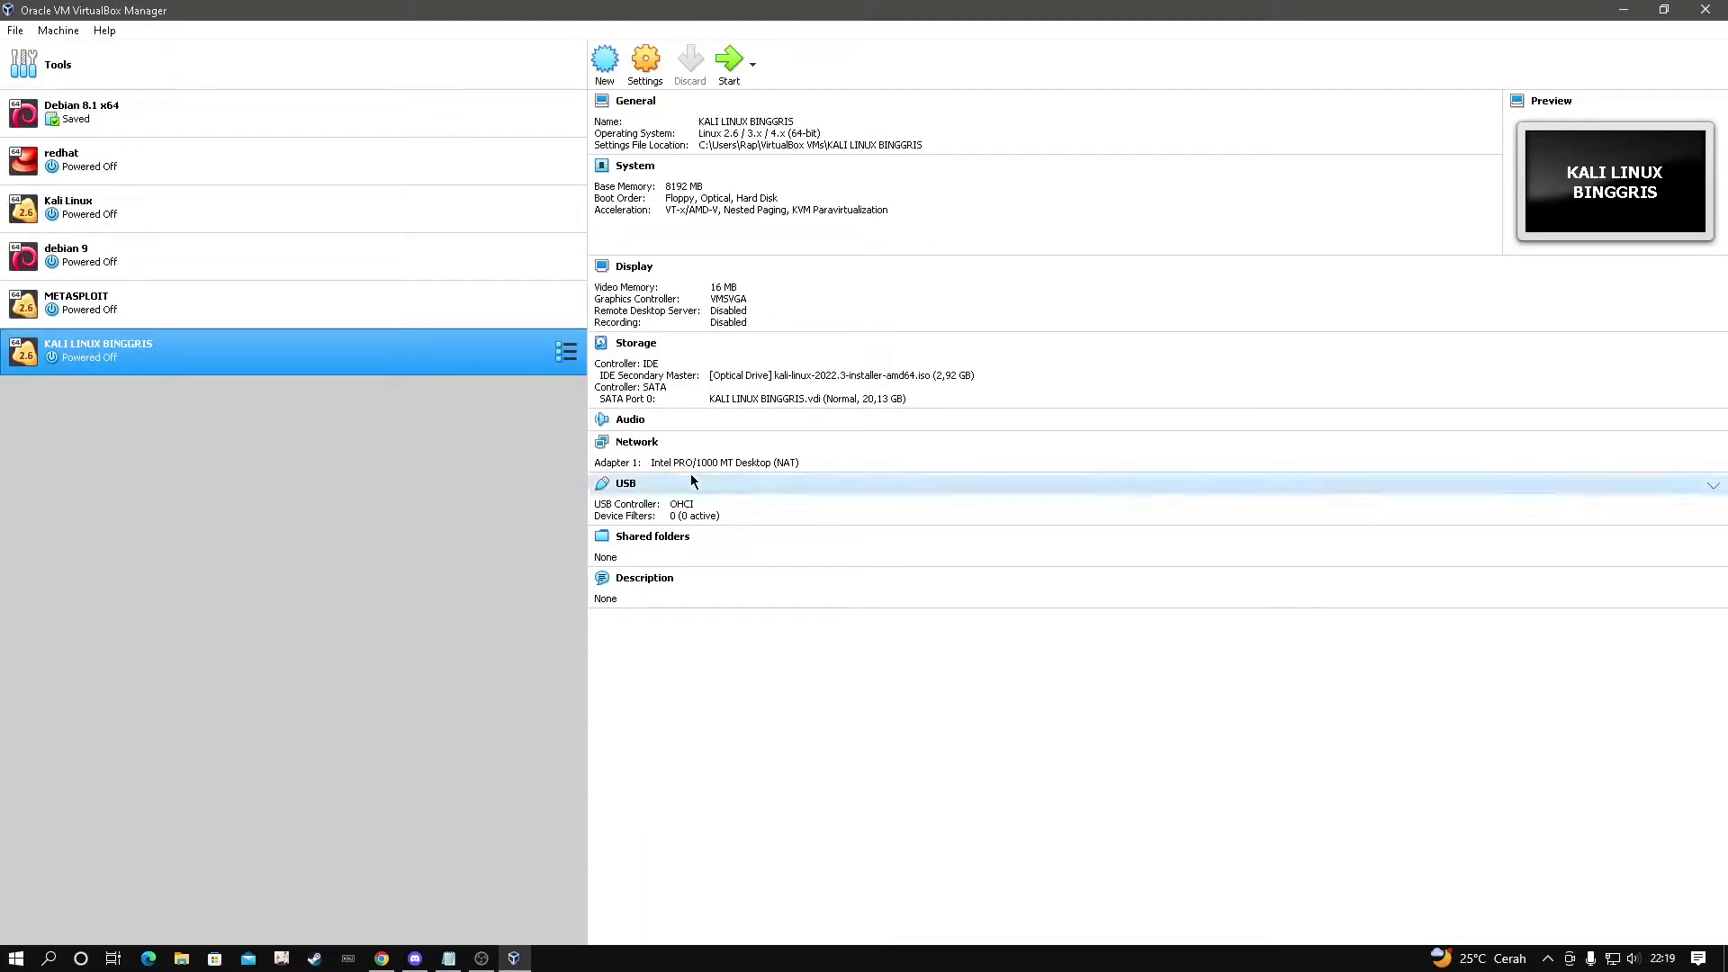
- Open the machine's settings and give it 4 processors
{"action": "right_click", "coordinate": [419, 342]}
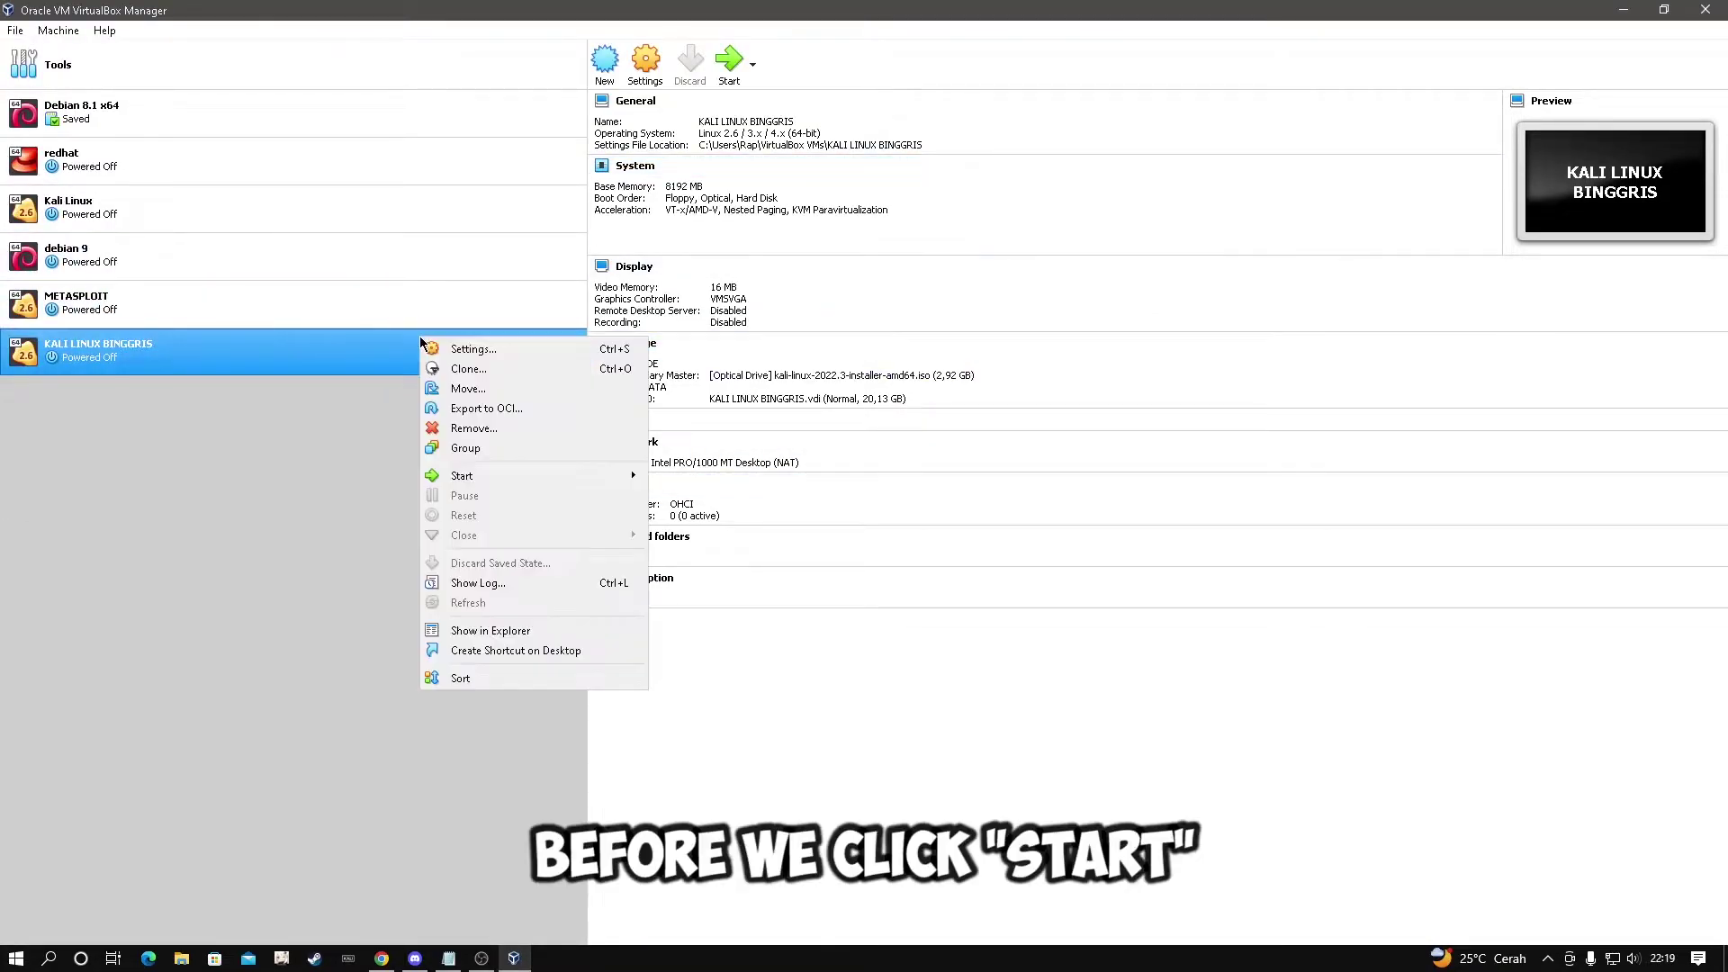
{"action": "left_click", "coordinate": [481, 353]}
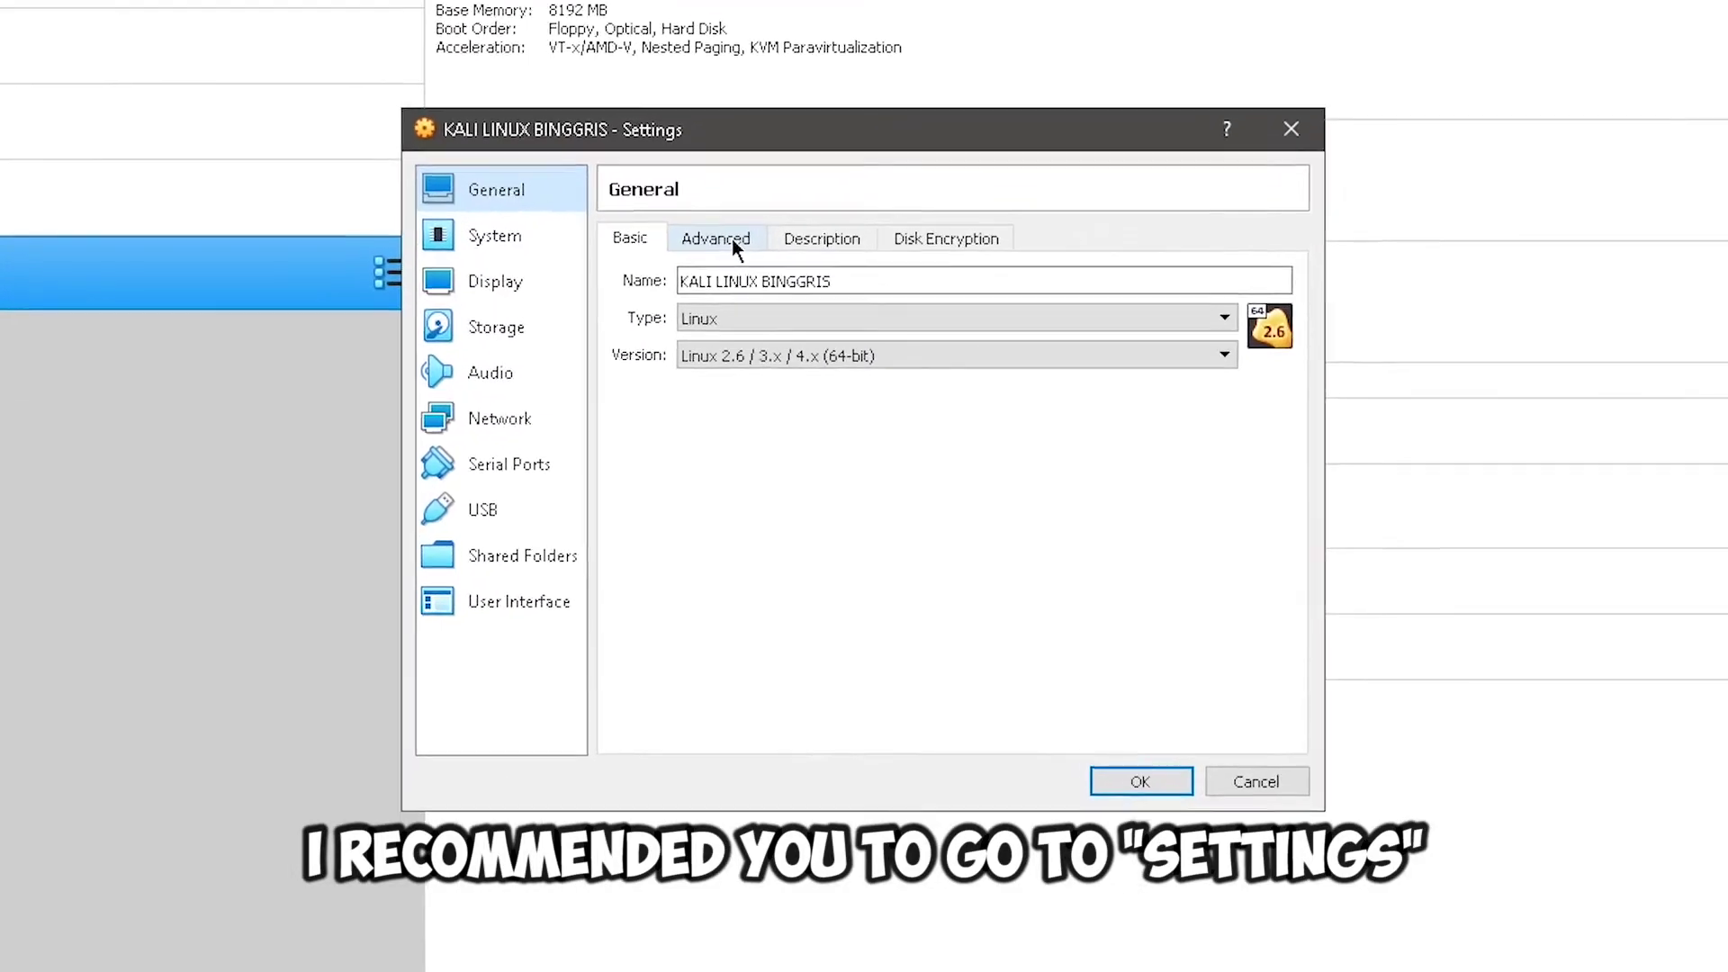
{"action": "left_click", "coordinate": [731, 239]}
{"action": "left_click", "coordinate": [806, 243]}
{"action": "left_click", "coordinate": [698, 238]}
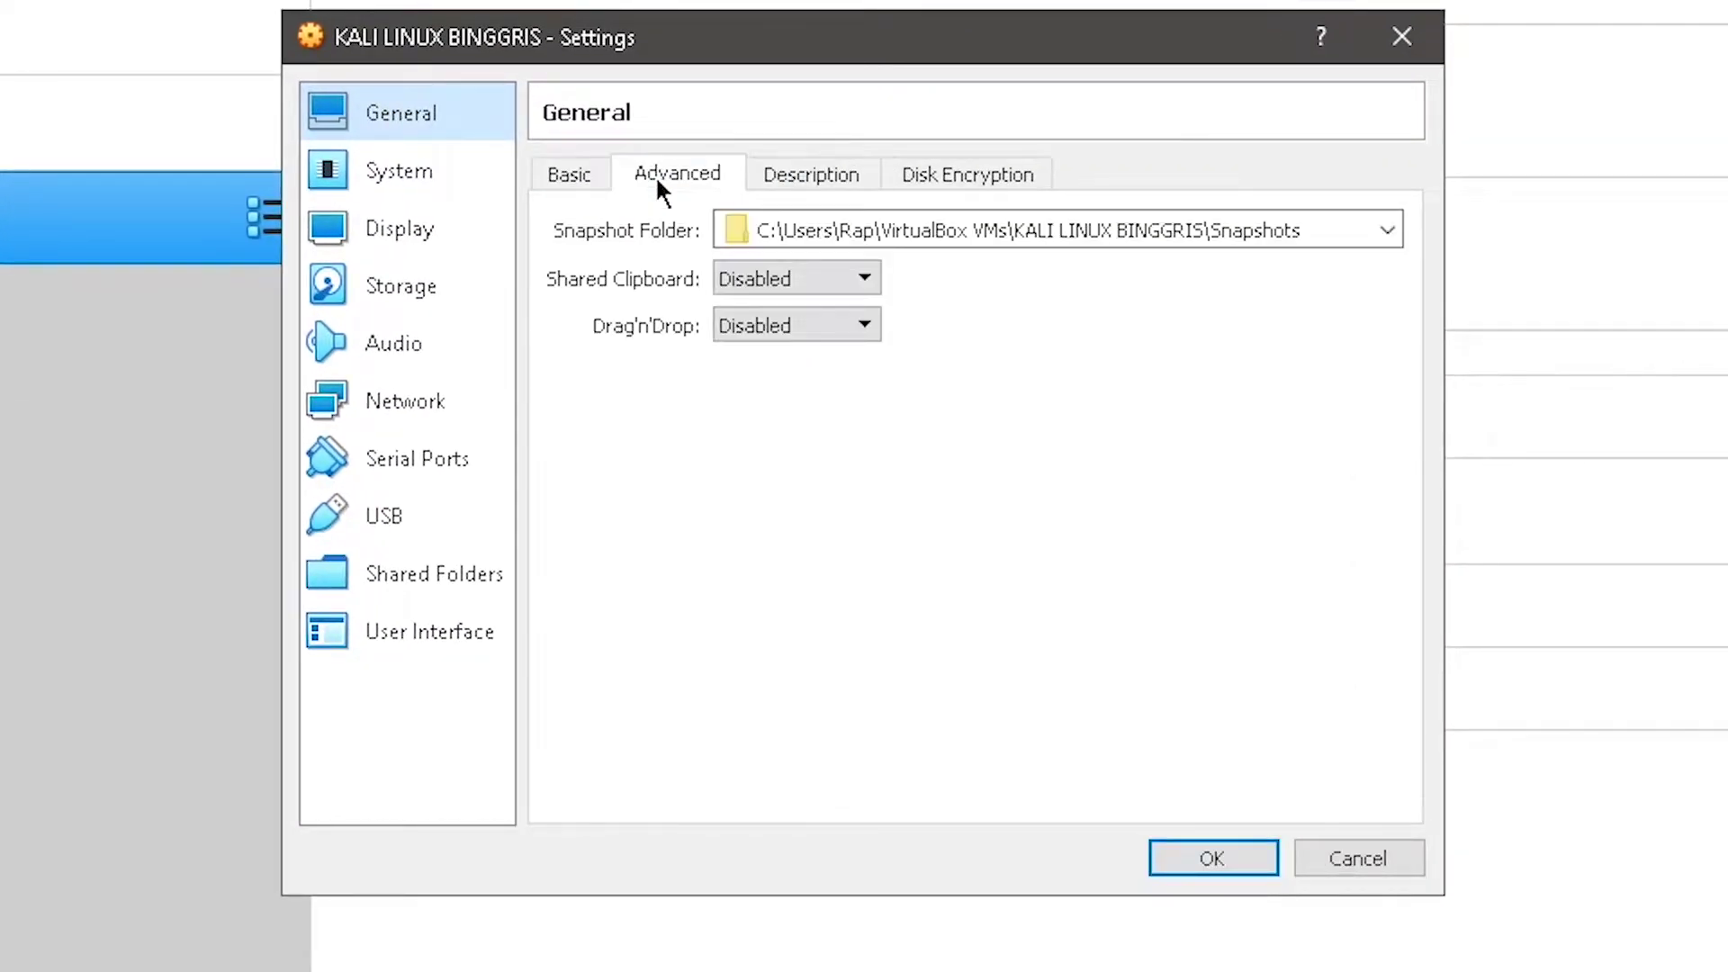
{"action": "left_click", "coordinate": [365, 170]}
{"action": "left_click", "coordinate": [378, 228]}
{"action": "left_click", "coordinate": [409, 159]}
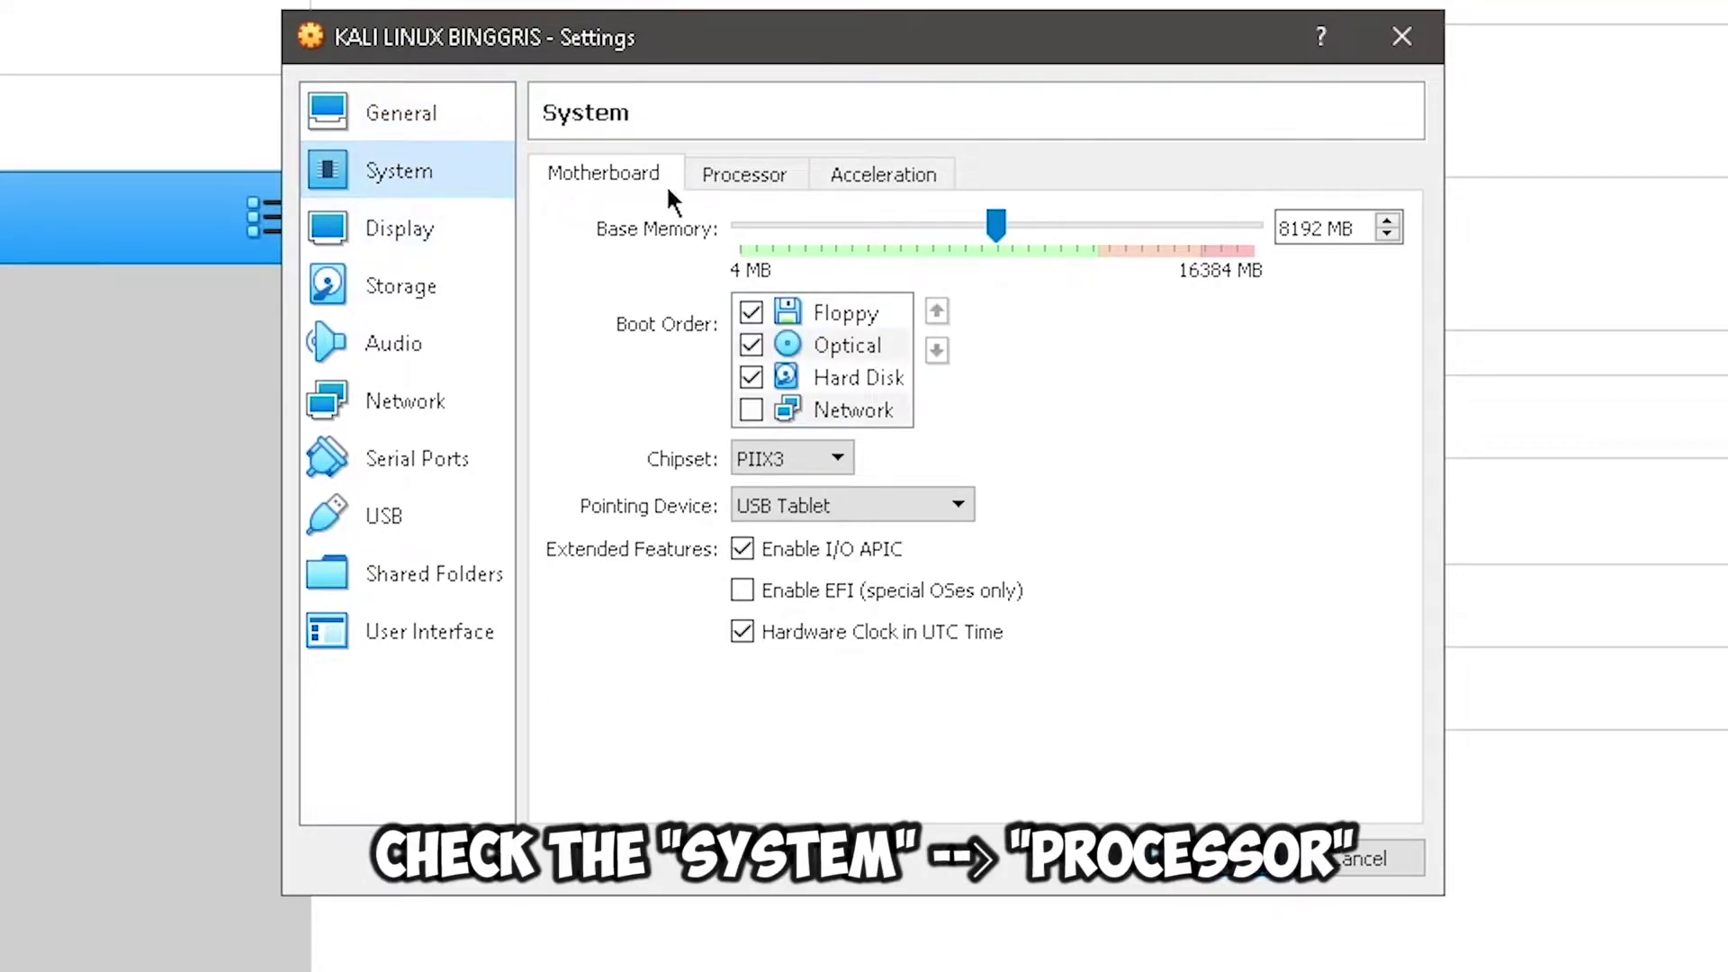
{"action": "left_click", "coordinate": [779, 178]}
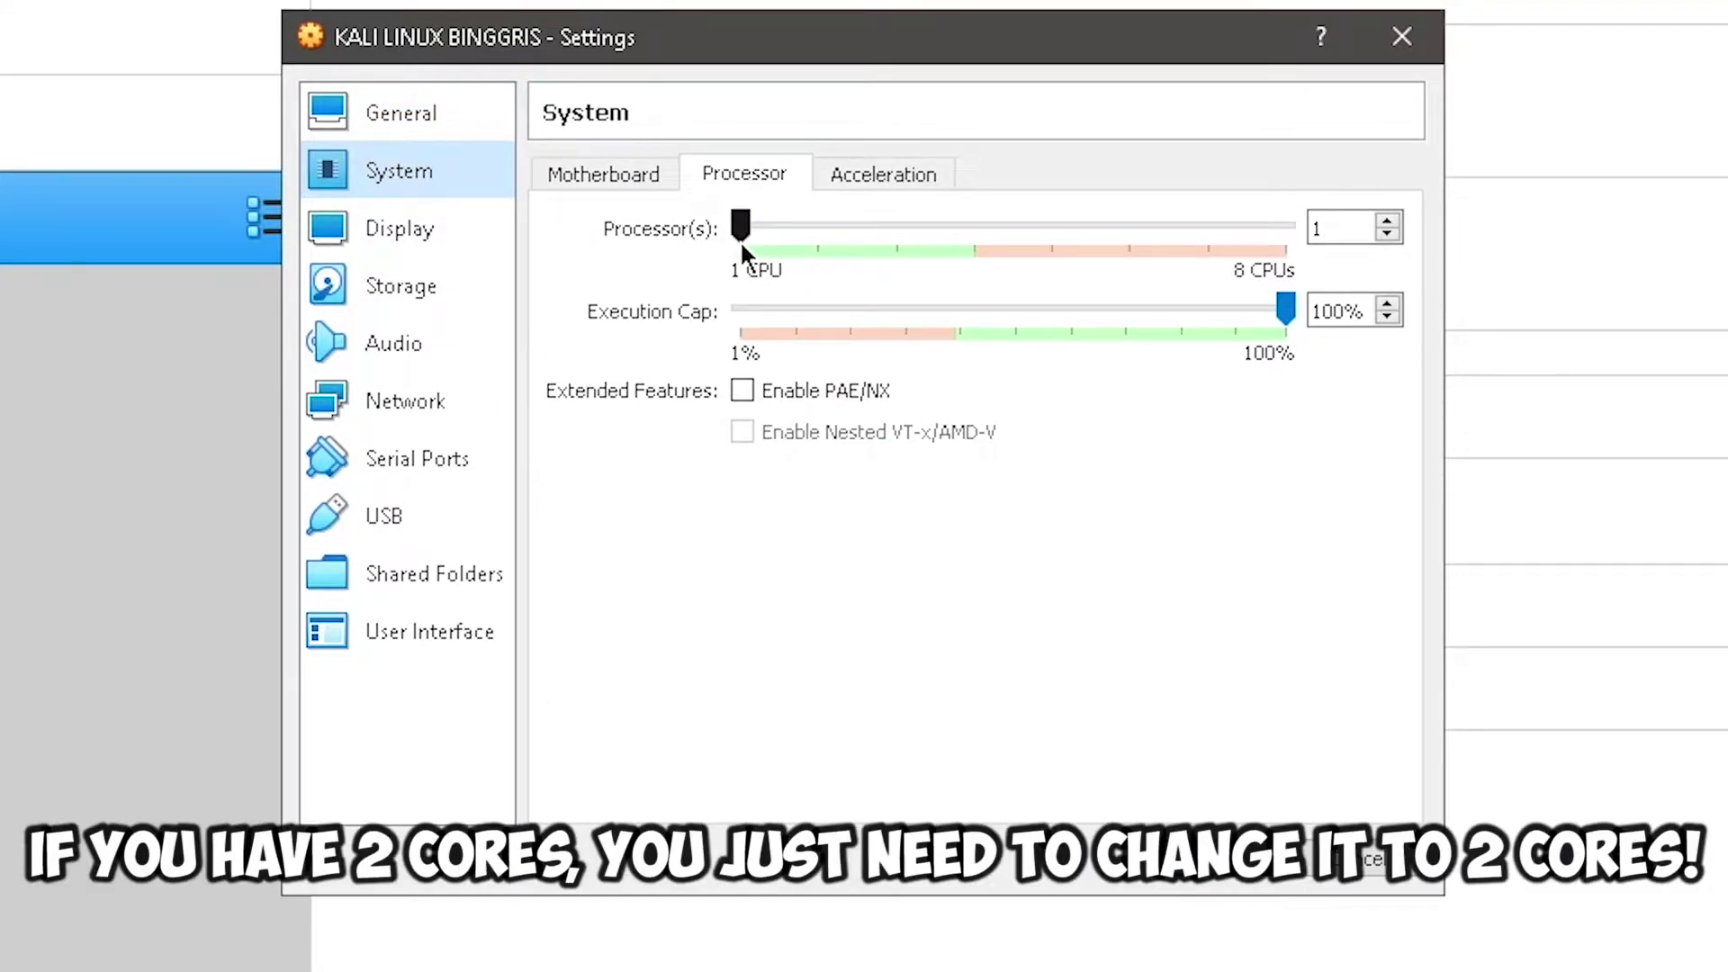
{"action": "left_click_drag", "start_coordinate": [740, 239], "coordinate": [817, 225]}
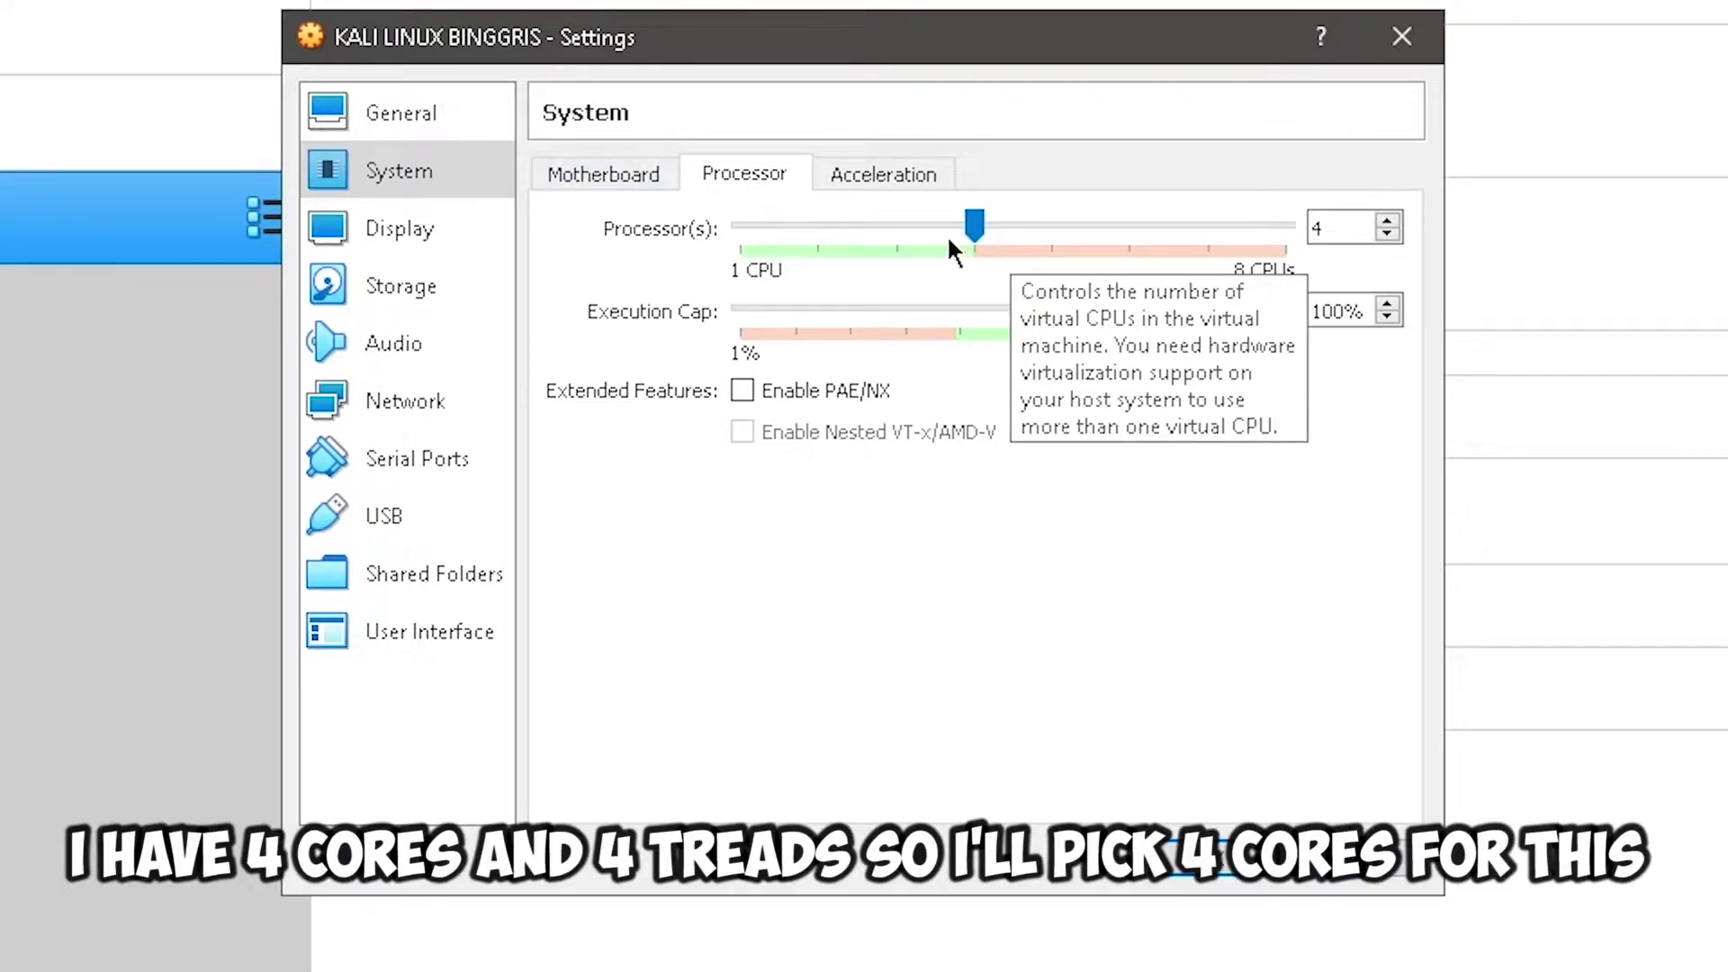
{"action": "left_click", "coordinate": [618, 165]}
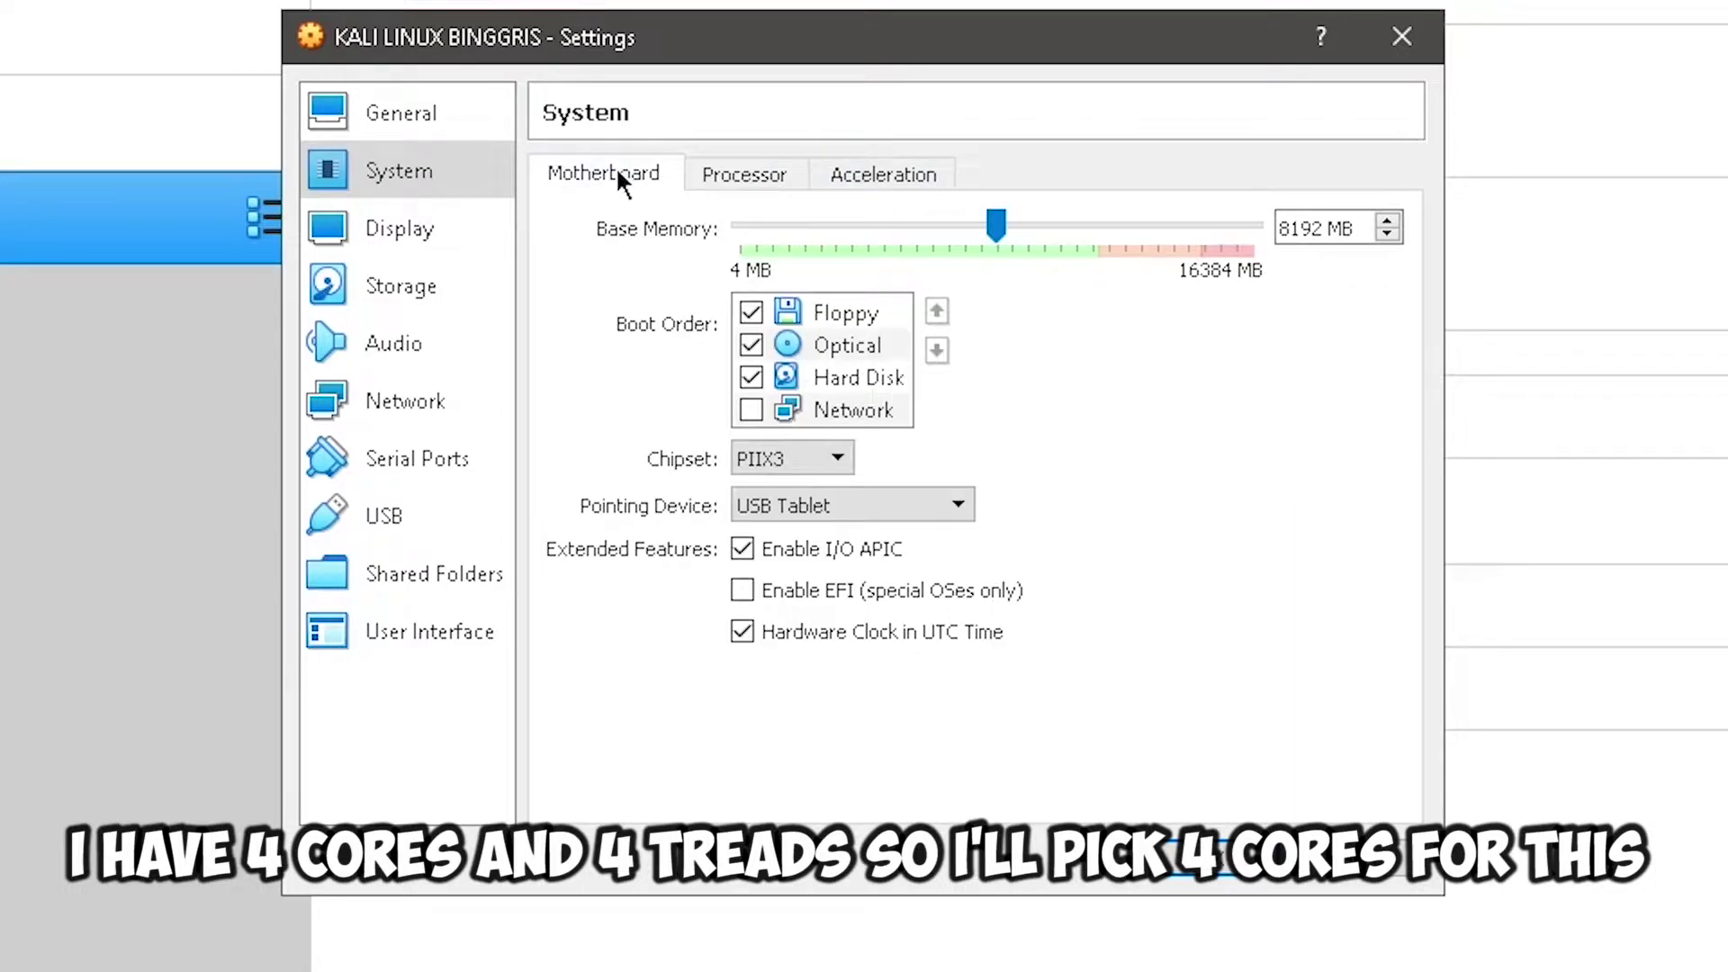
{"action": "left_click", "coordinate": [688, 174]}
- Set the video memory to the 128 MB maximum
{"action": "left_click", "coordinate": [401, 230]}
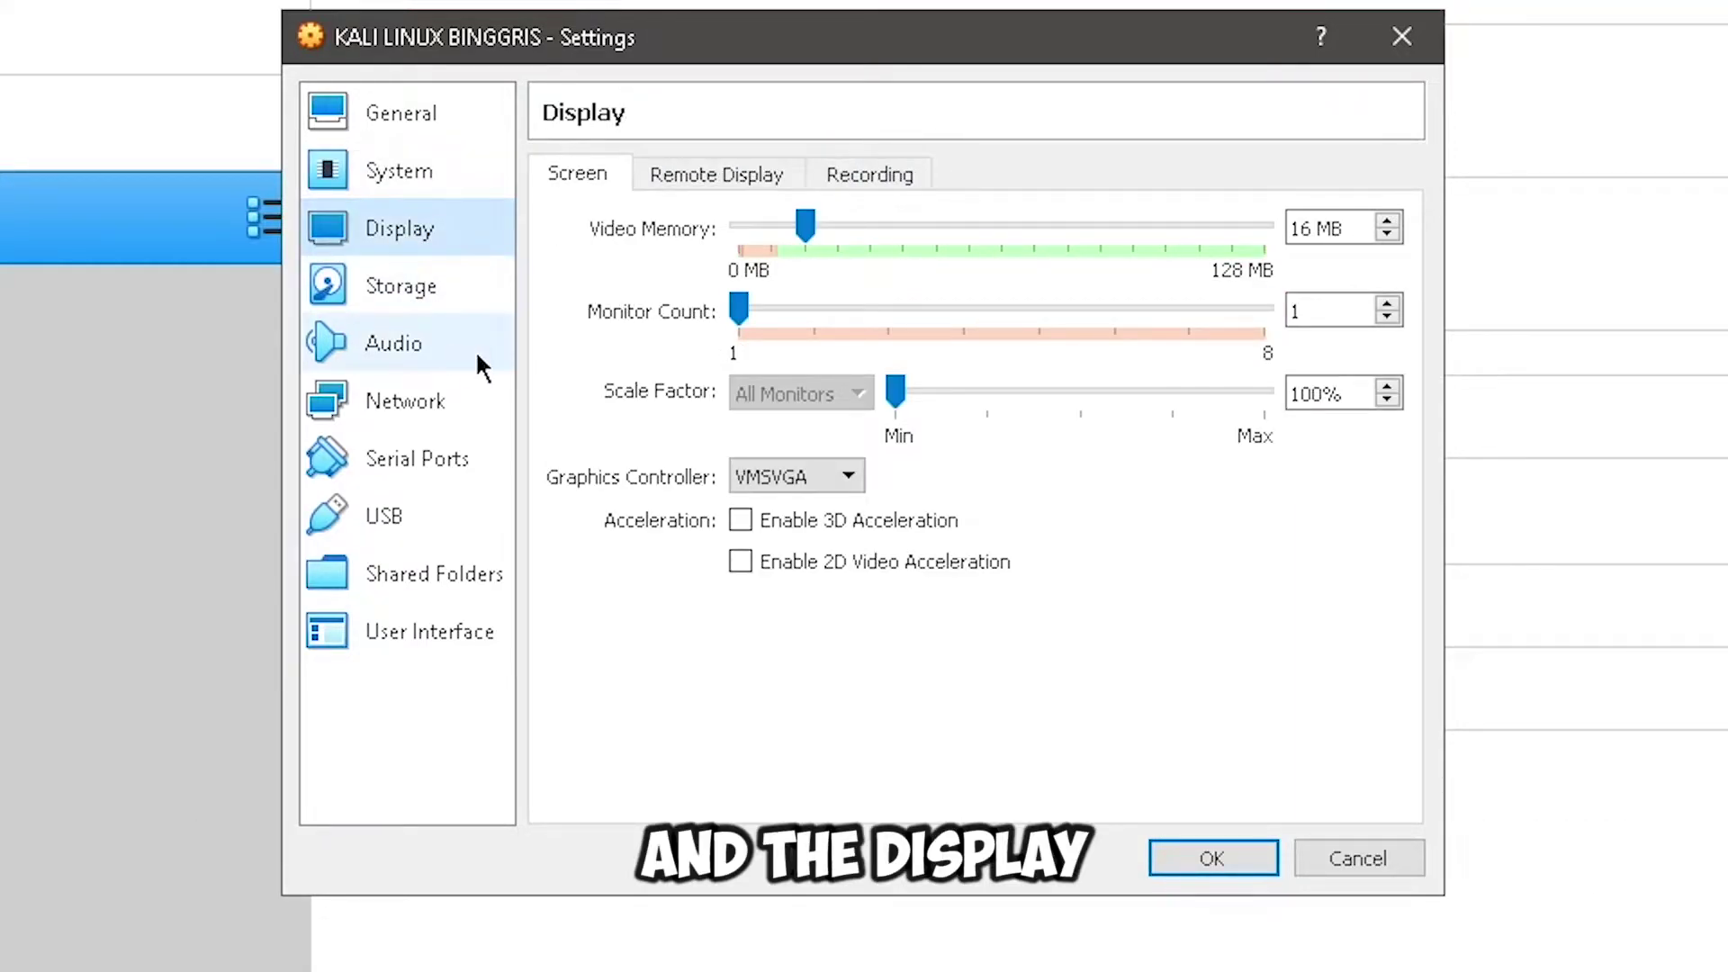
{"action": "left_click", "coordinate": [816, 214]}
{"action": "key", "text": "Left"}
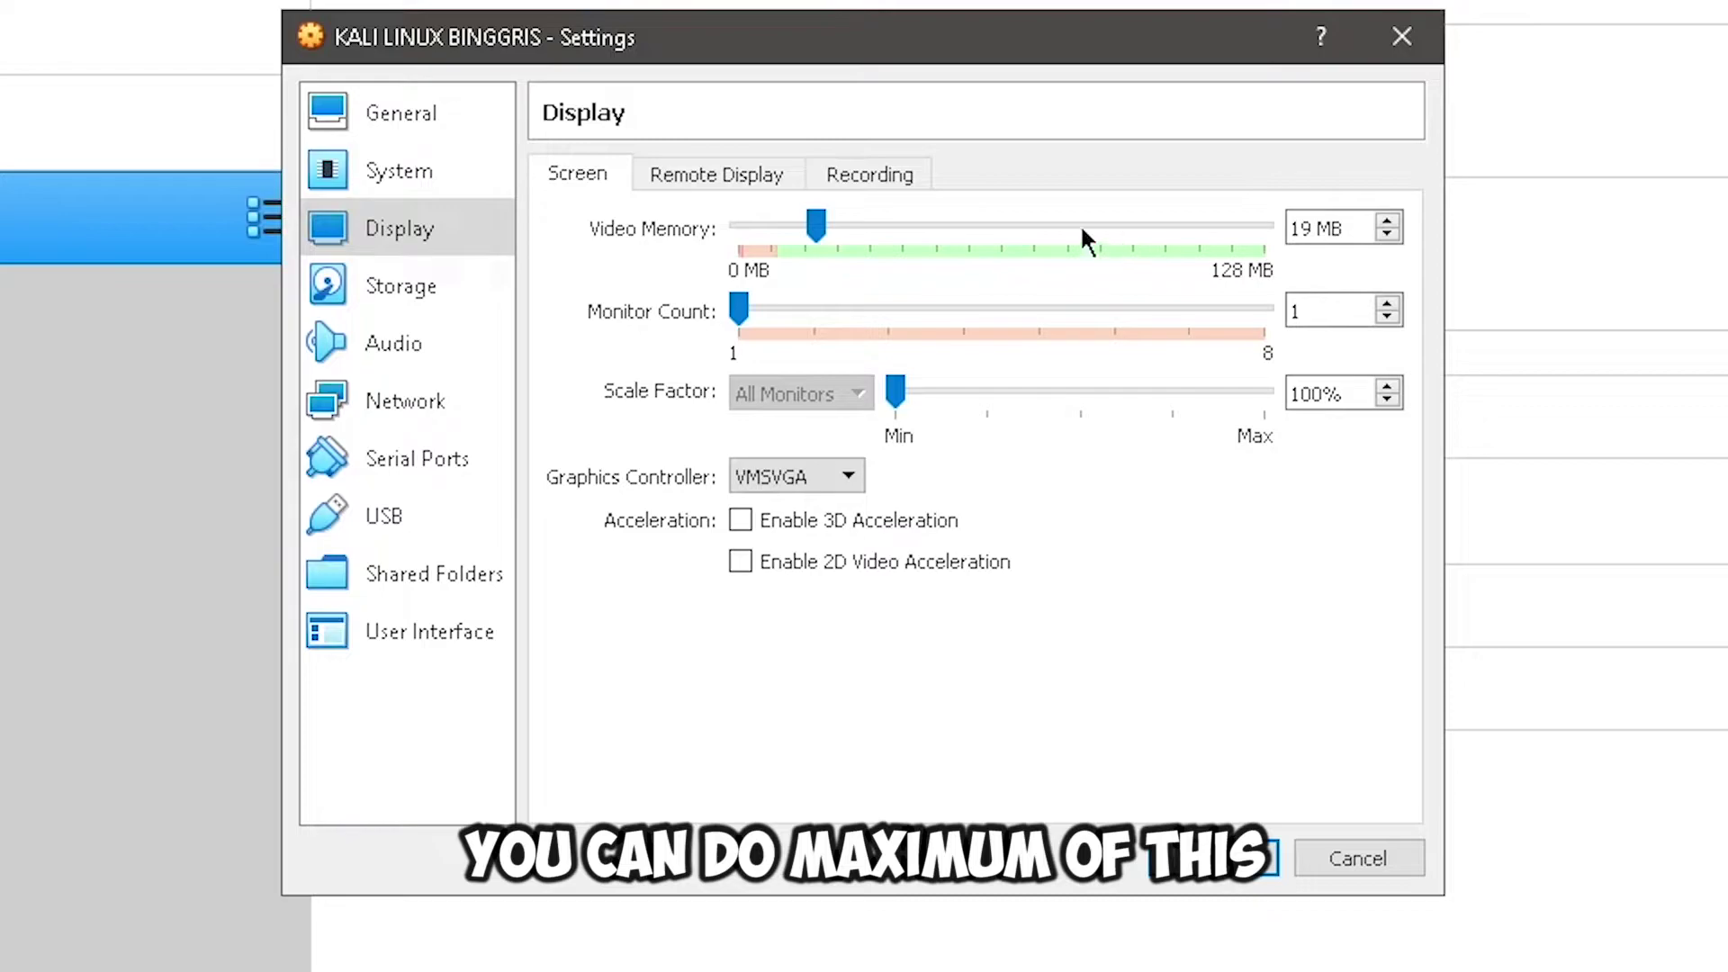
{"action": "key", "text": "Left"}
{"action": "key", "text": "Left"}
{"action": "key", "text": "Left"}
{"action": "key", "text": "Left"}
{"action": "key", "text": "Right"}
{"action": "key", "text": "Right"}
{"action": "key", "text": "Right"}
{"action": "key", "text": "Right"}
{"action": "key", "text": "Right"}
{"action": "key", "text": "Right"}
{"action": "key", "text": "Right"}
{"action": "key", "text": "Right"}
{"action": "key", "text": "Right"}
{"action": "key", "text": "Right"}
{"action": "key", "text": "Right"}
{"action": "key", "text": "Right"}
{"action": "left_click_drag", "start_coordinate": [853, 225], "coordinate": [1264, 230]}
- Enable 3D acceleration on the Display page
{"action": "left_click", "coordinate": [413, 299]}
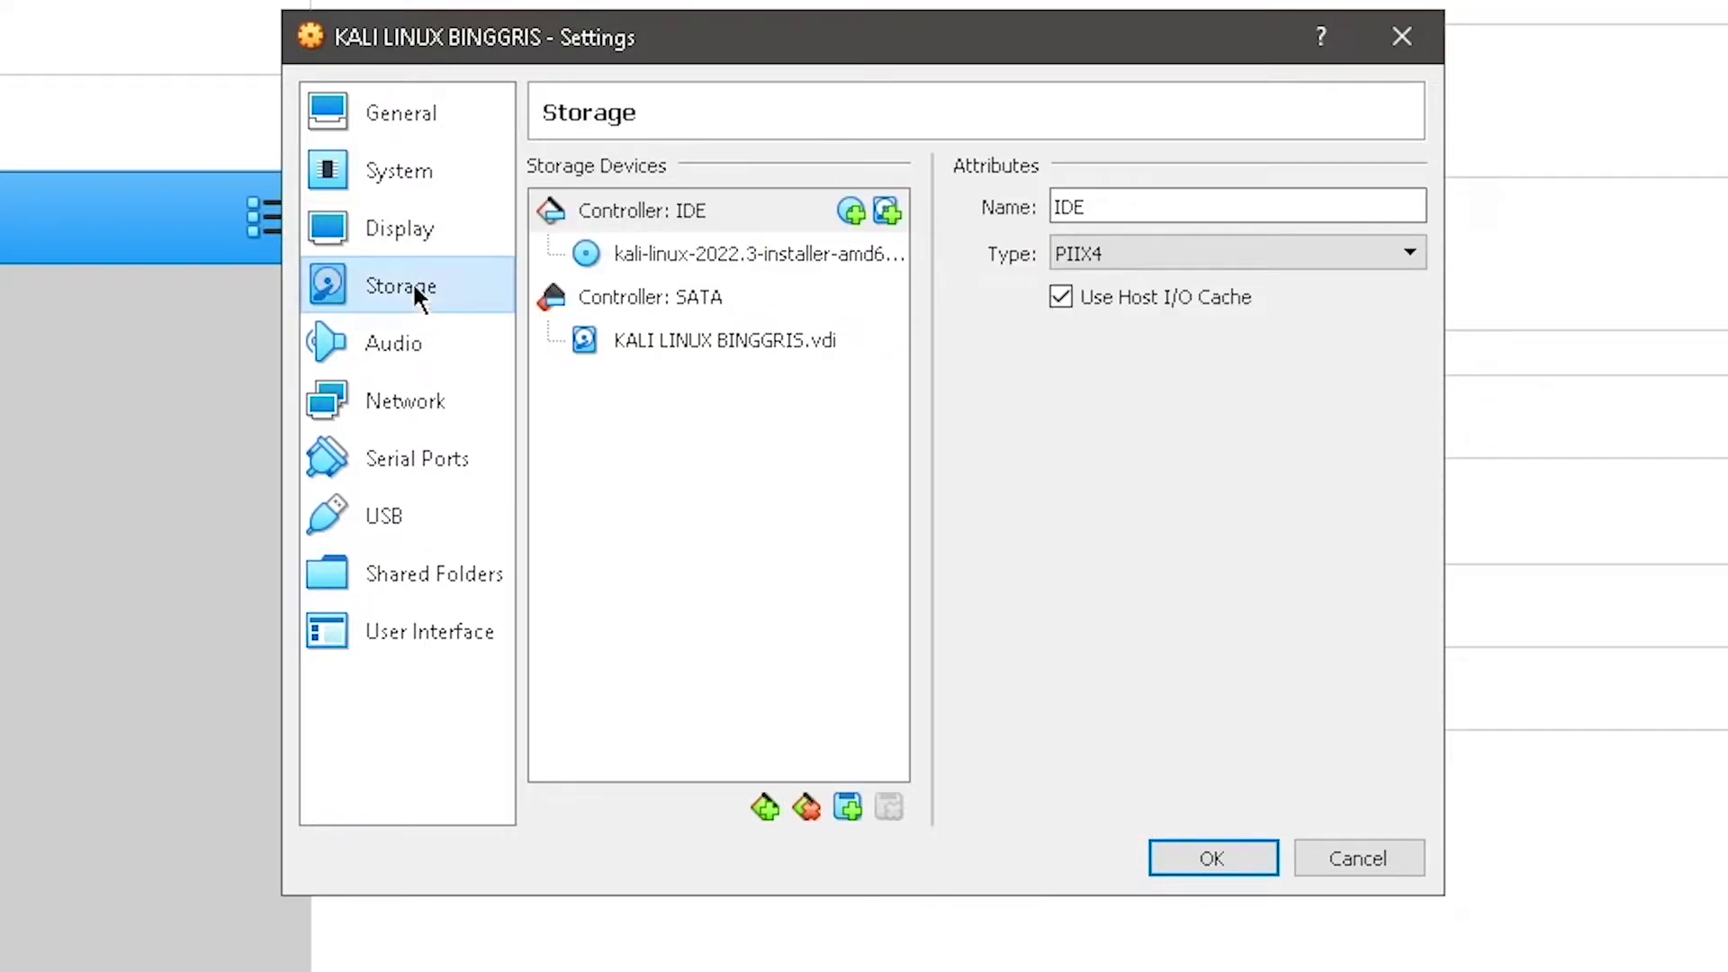
{"action": "left_click", "coordinate": [417, 193]}
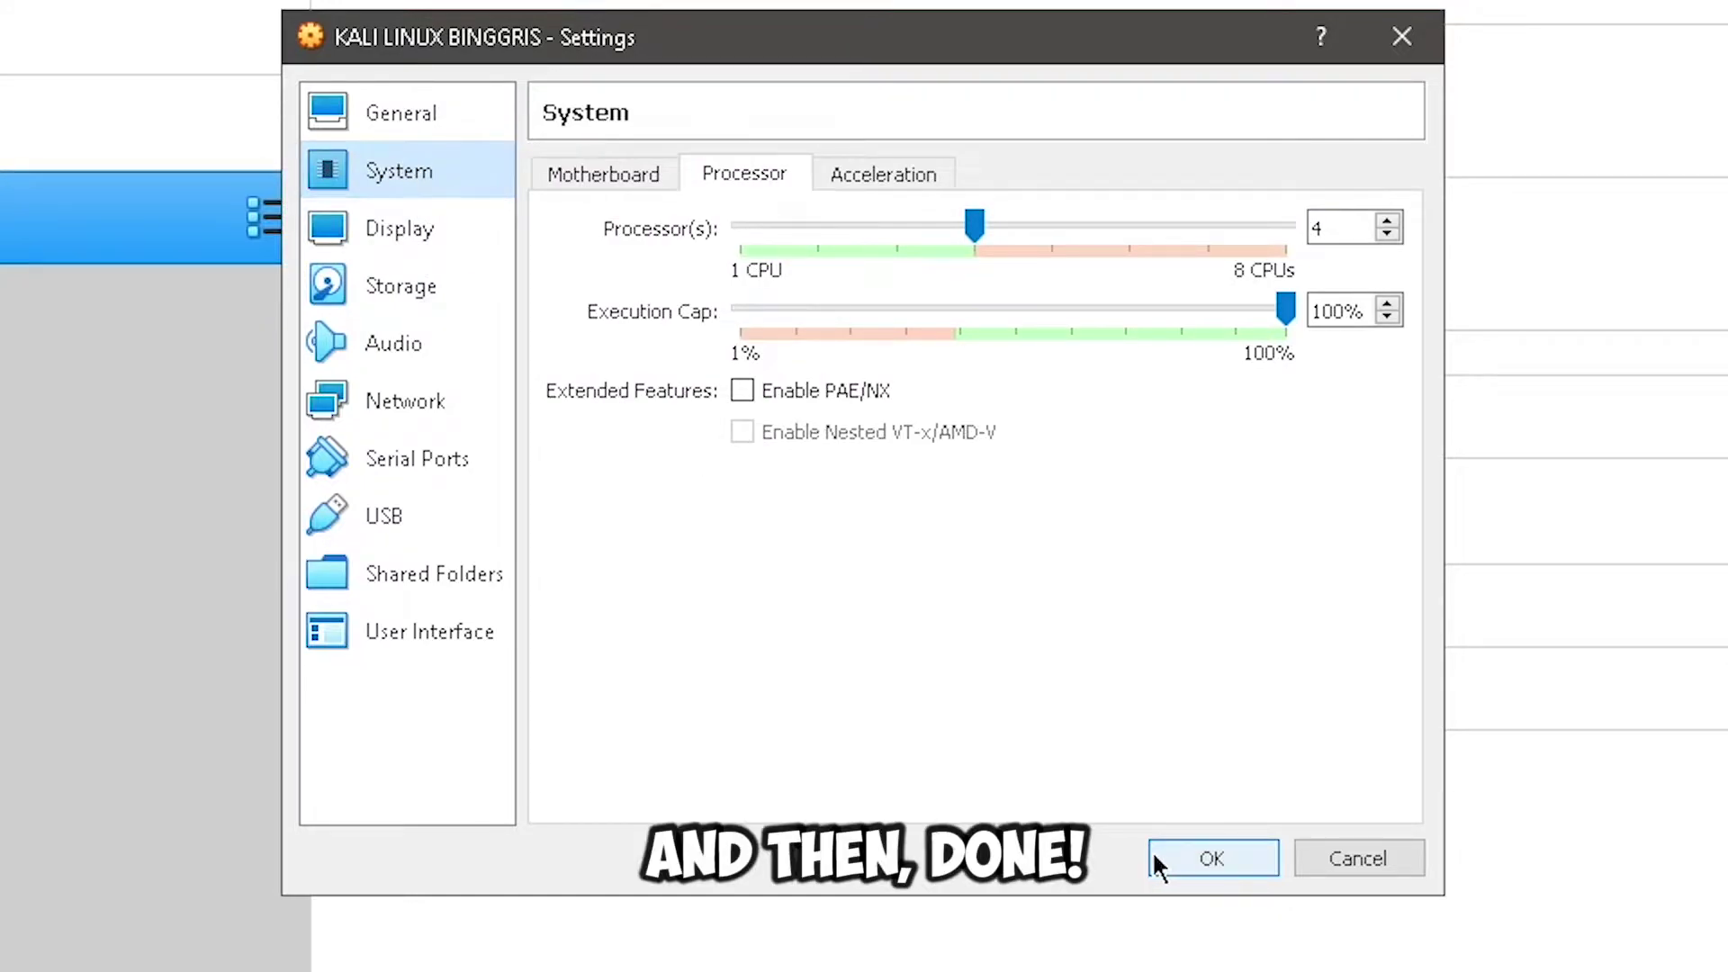
{"action": "left_click", "coordinate": [372, 400]}
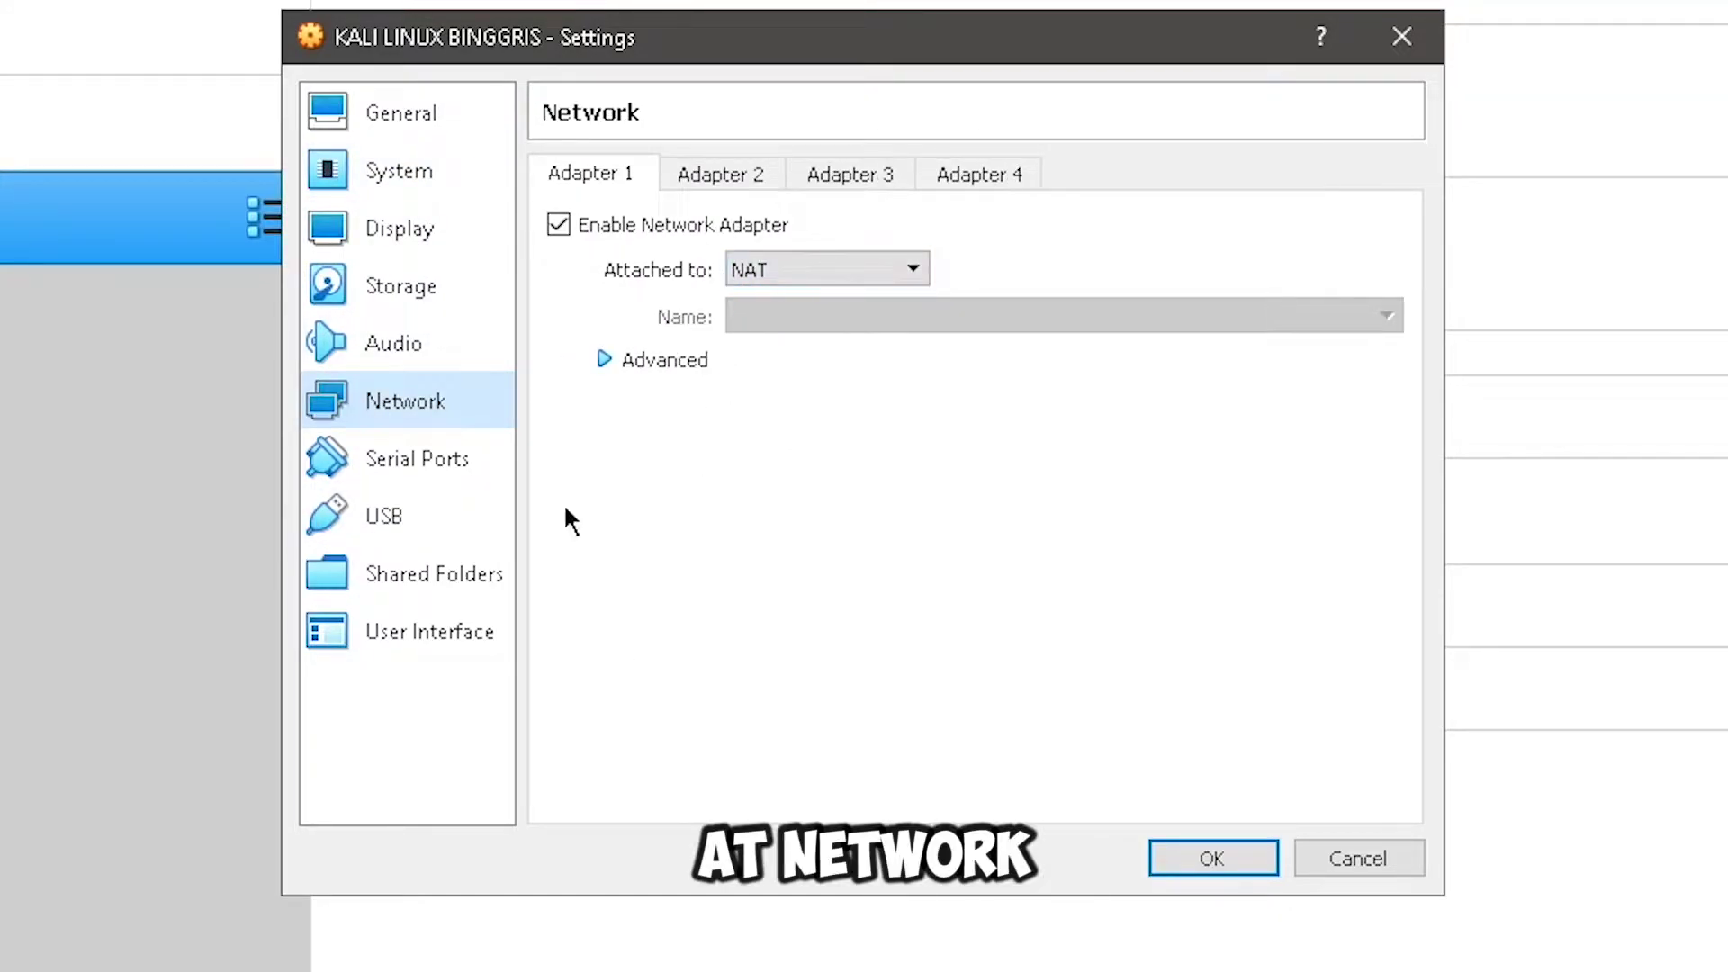
{"action": "left_click", "coordinate": [416, 454]}
{"action": "left_click", "coordinate": [425, 343]}
{"action": "left_click", "coordinate": [413, 225]}
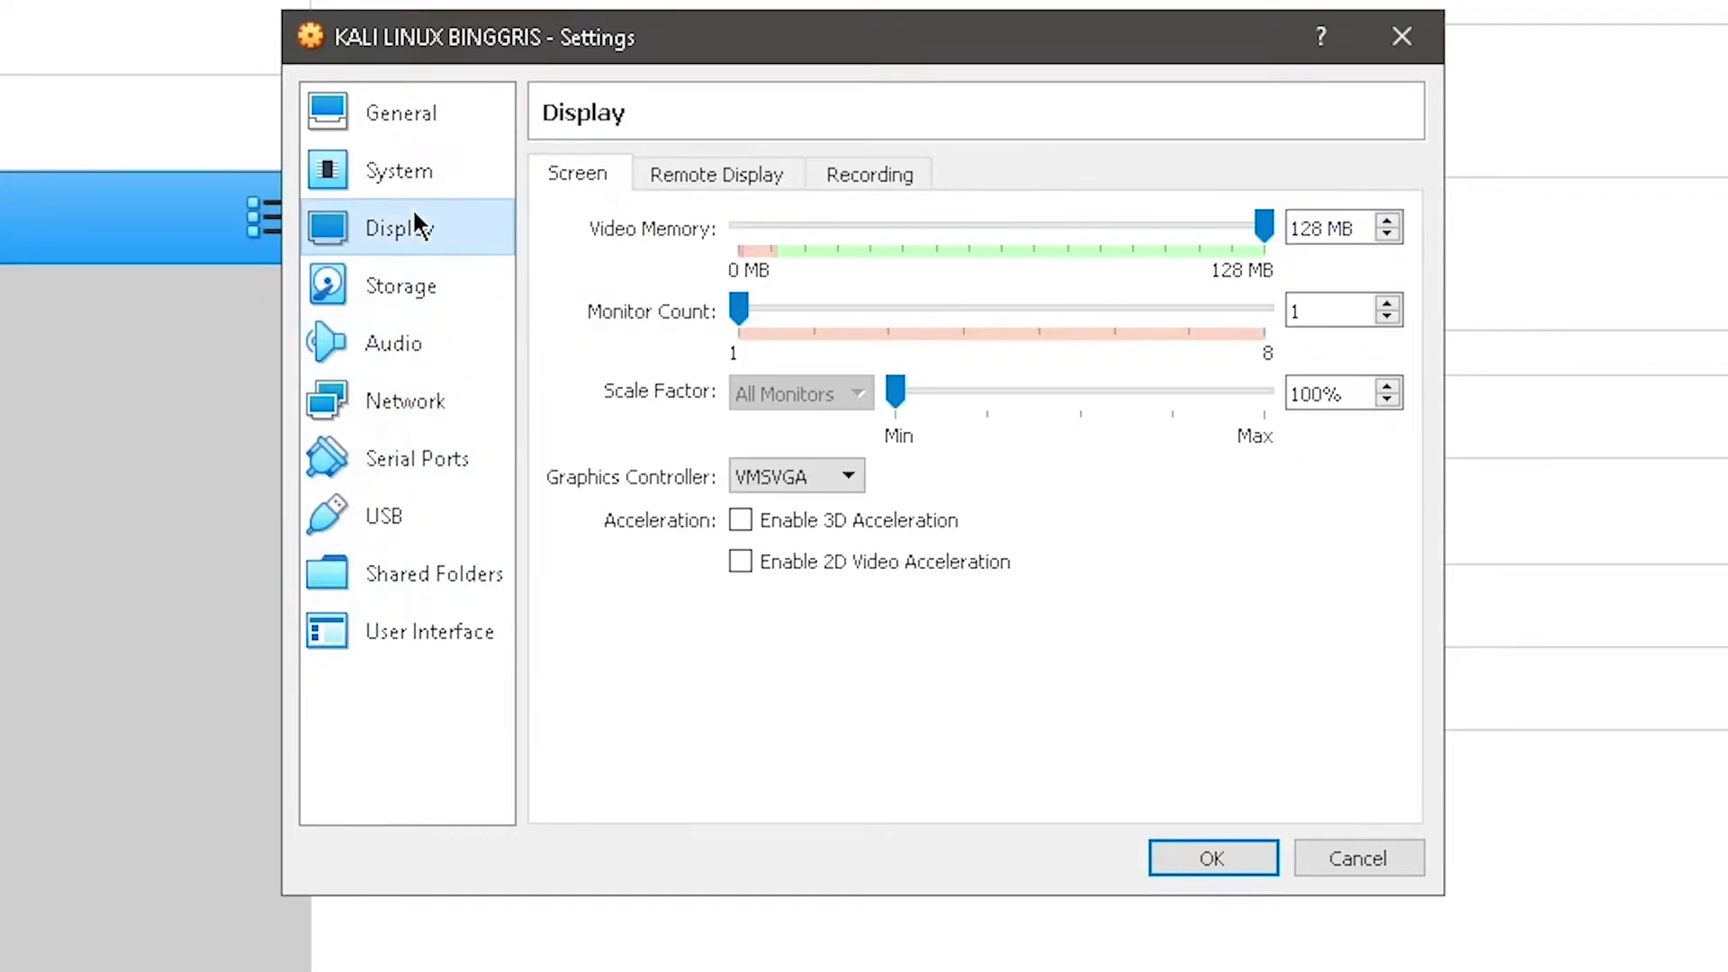
{"action": "left_click", "coordinate": [741, 522]}
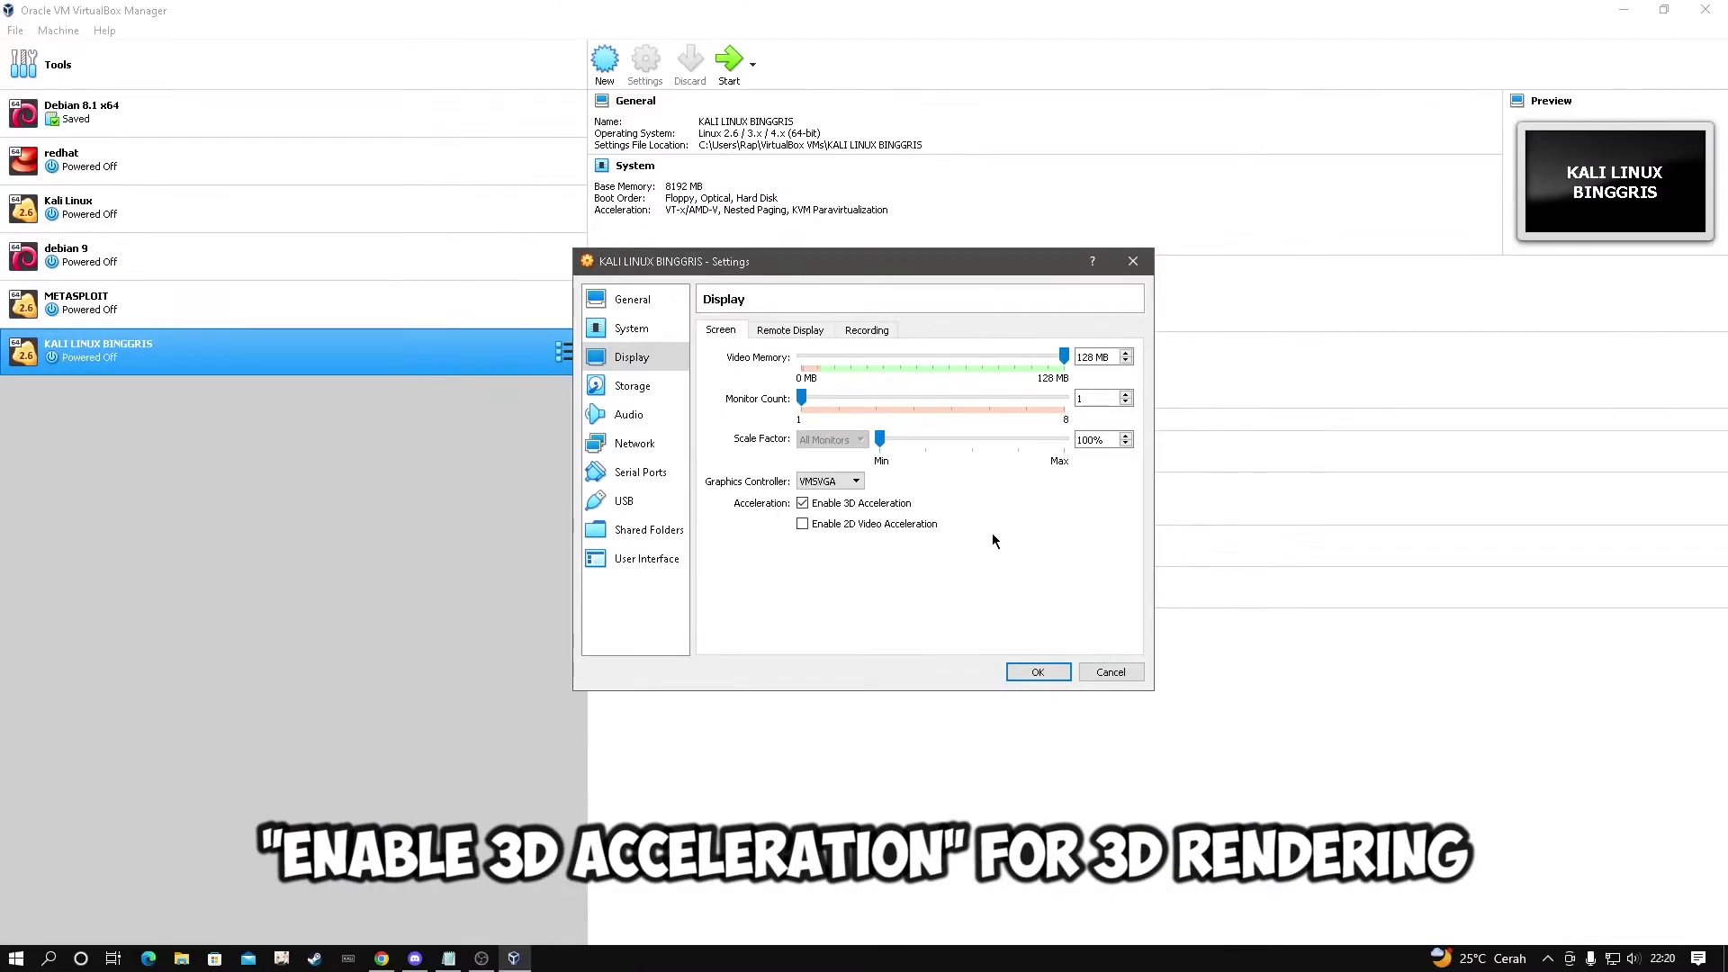
- Save the settings, run the VM in full-screen mode, and stop the speech-synthesis countdown
{"action": "left_click", "coordinate": [1033, 671]}
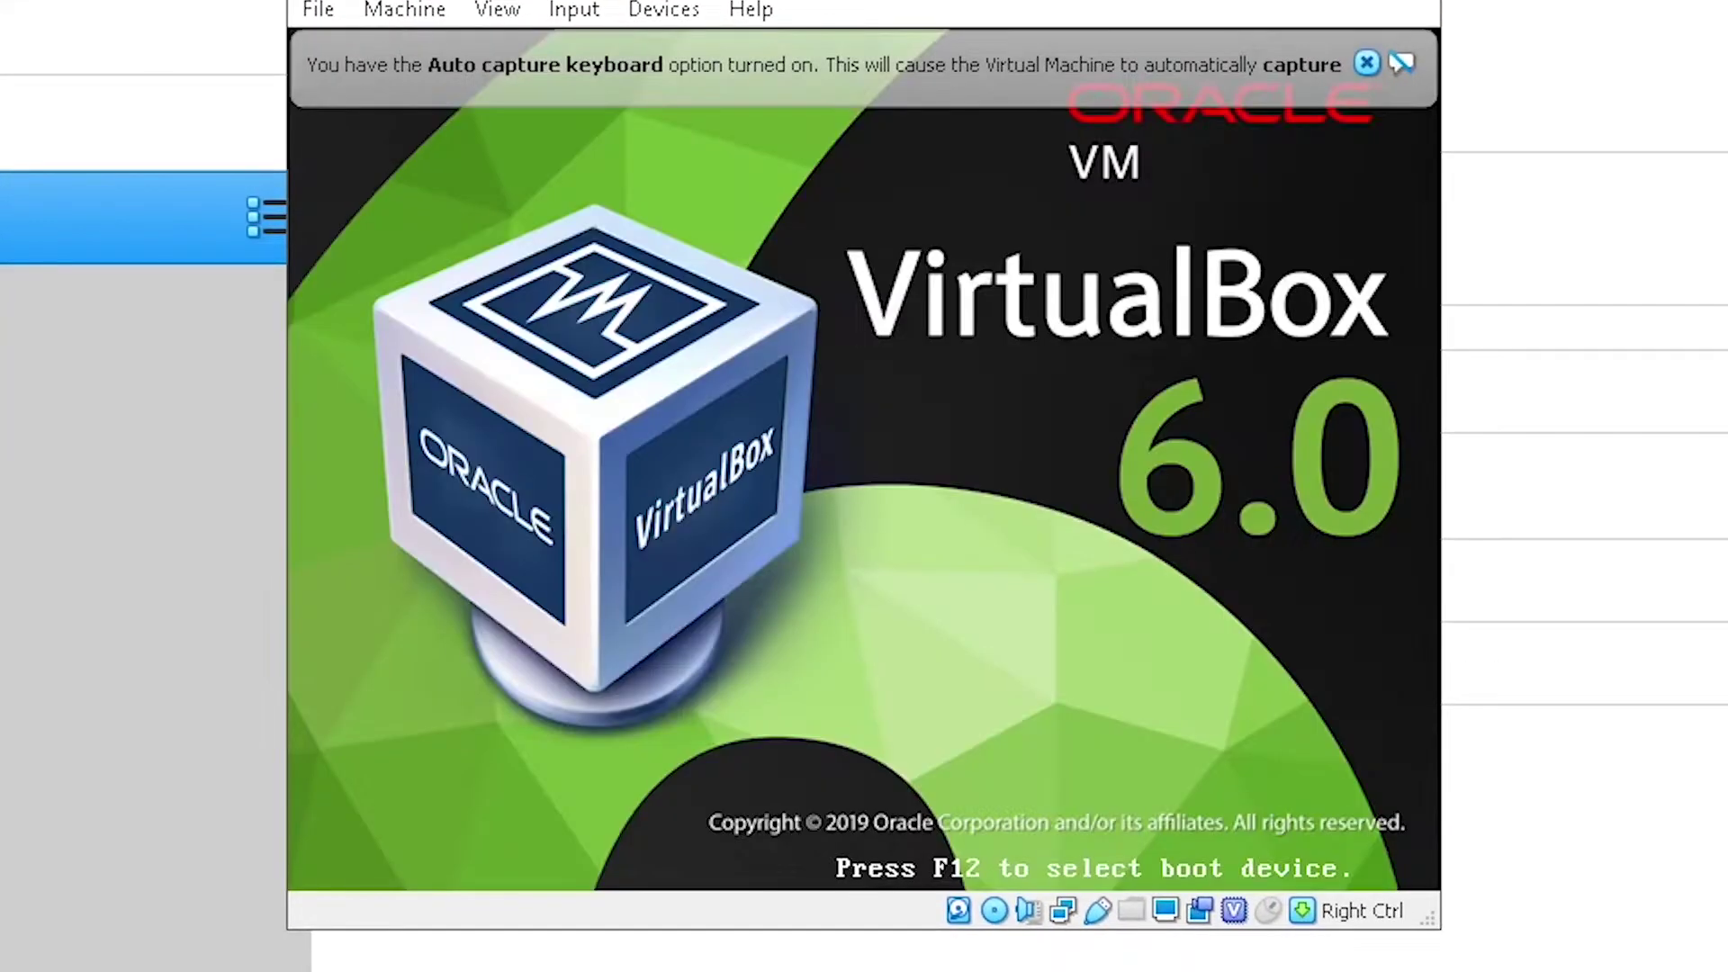
{"action": "left_click_drag", "start_coordinate": [1170, 1], "coordinate": [1244, 0]}
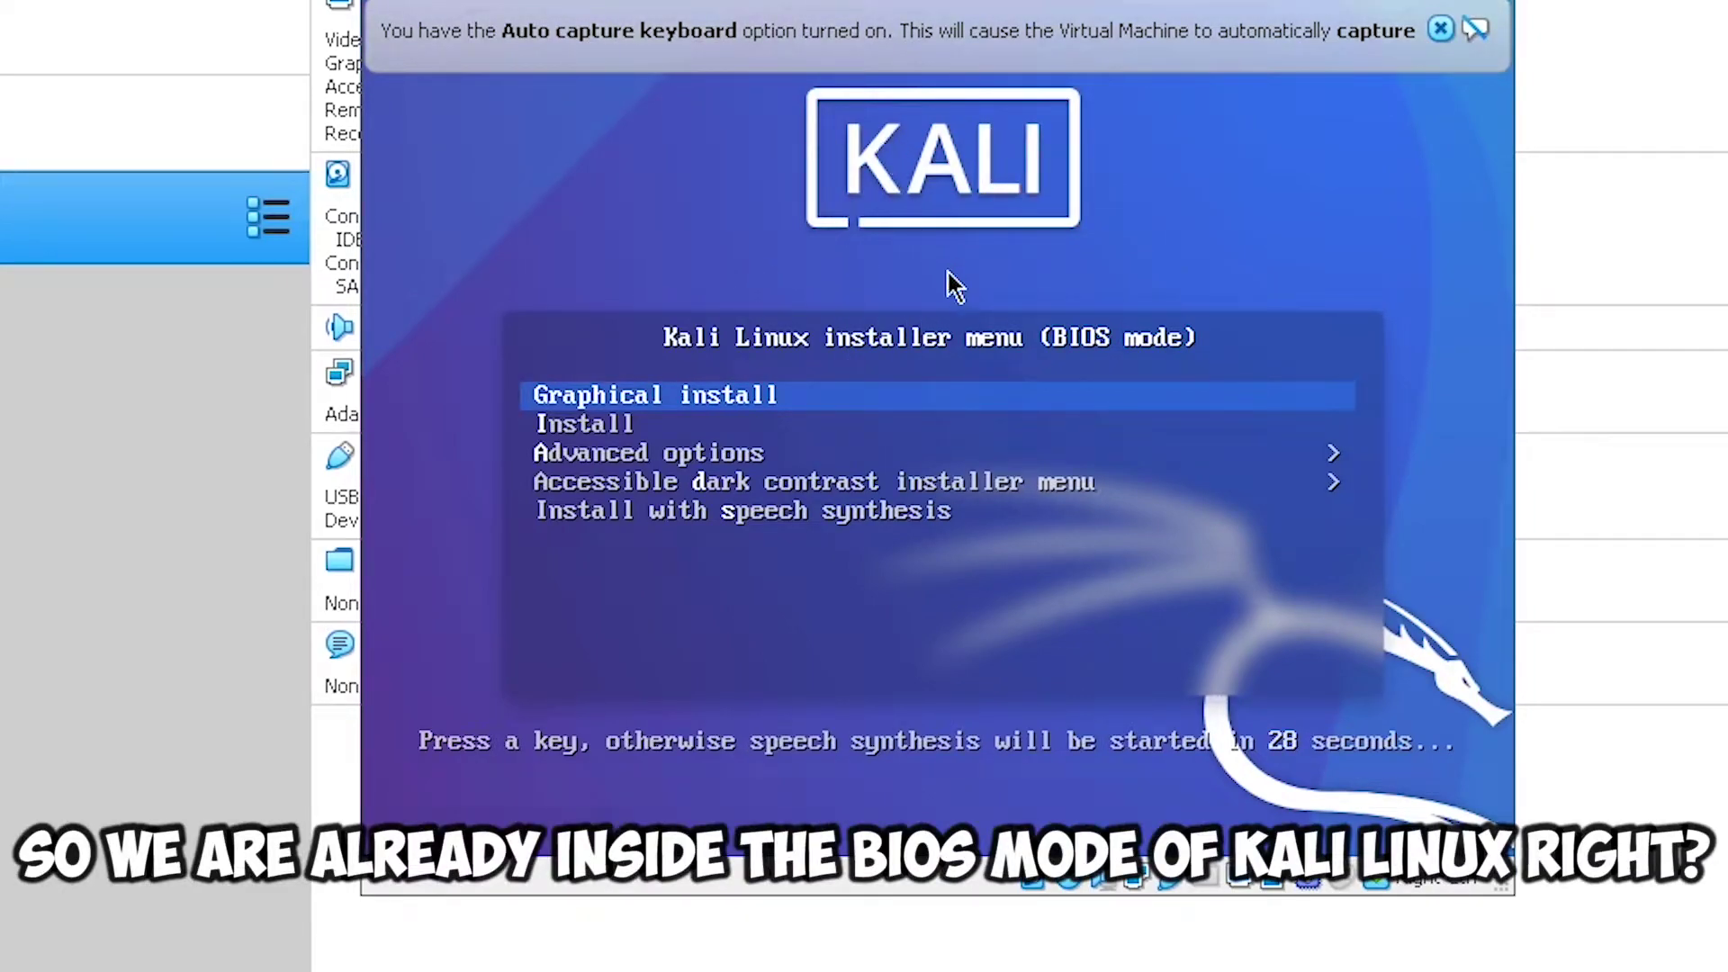
{"action": "left_click", "coordinate": [567, 3]}
{"action": "left_click", "coordinate": [630, 18]}
{"action": "left_click", "coordinate": [837, 581]}
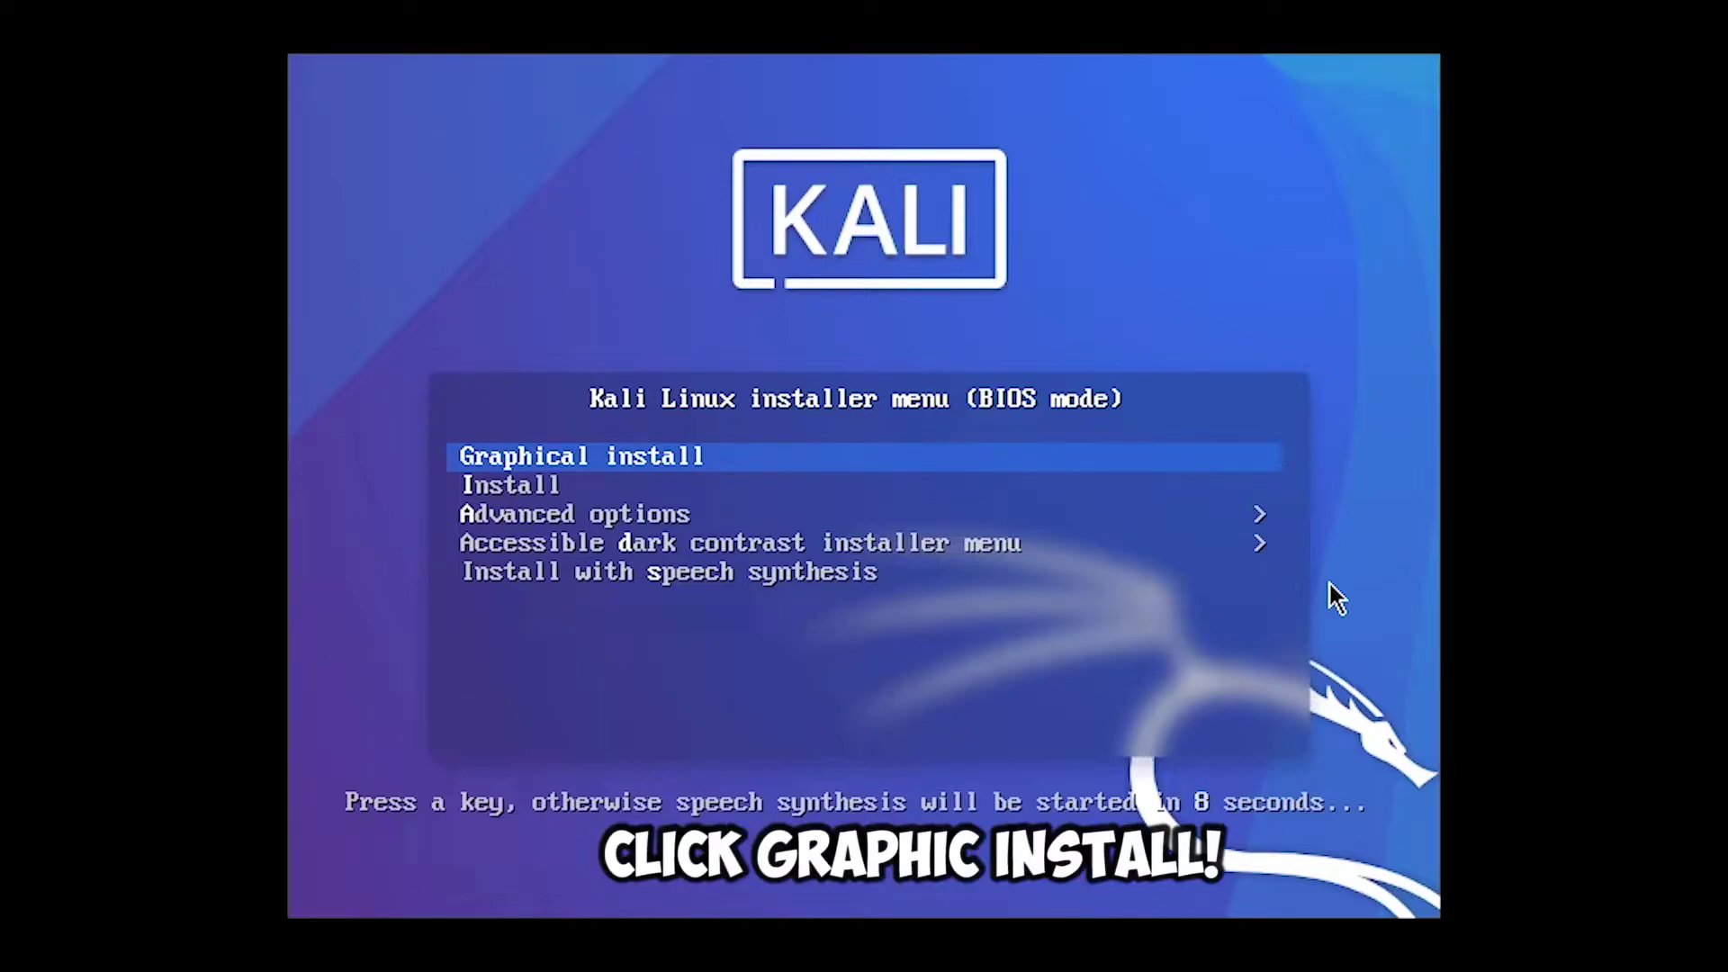
{"action": "key", "text": "Up"}
- Start the Graphical install in English and pick Asia → Indonesia as the location
{"action": "left_click", "coordinate": [1170, 466]}
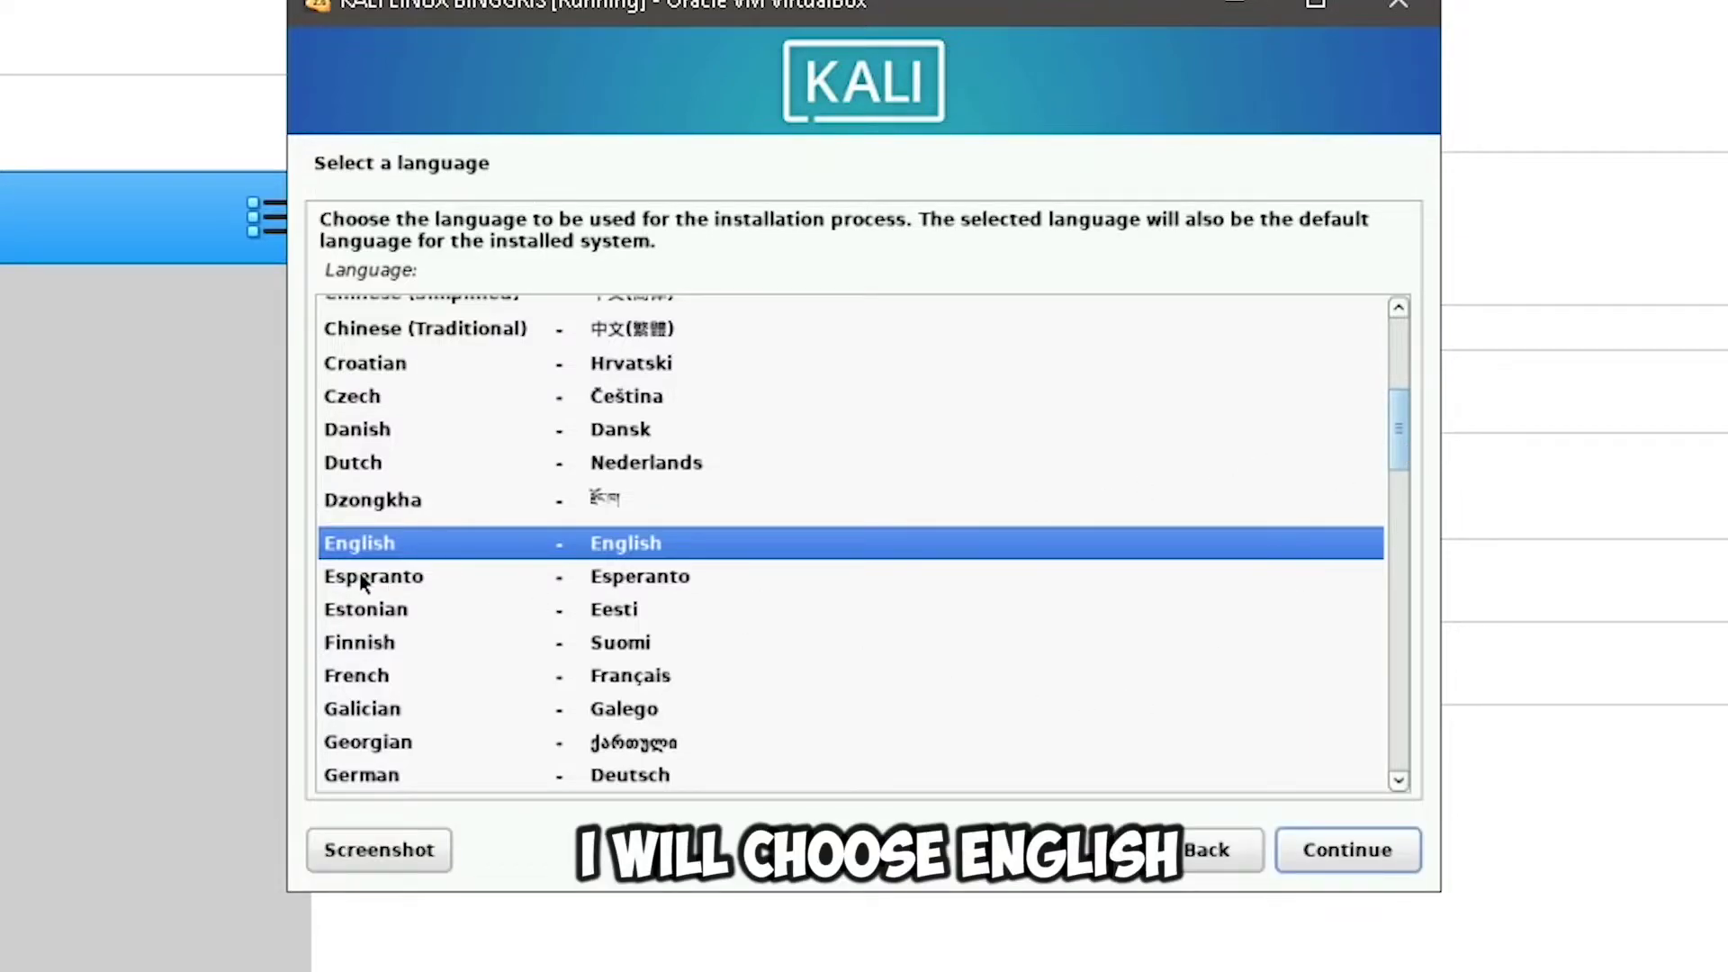
{"action": "left_click", "coordinate": [1352, 860]}
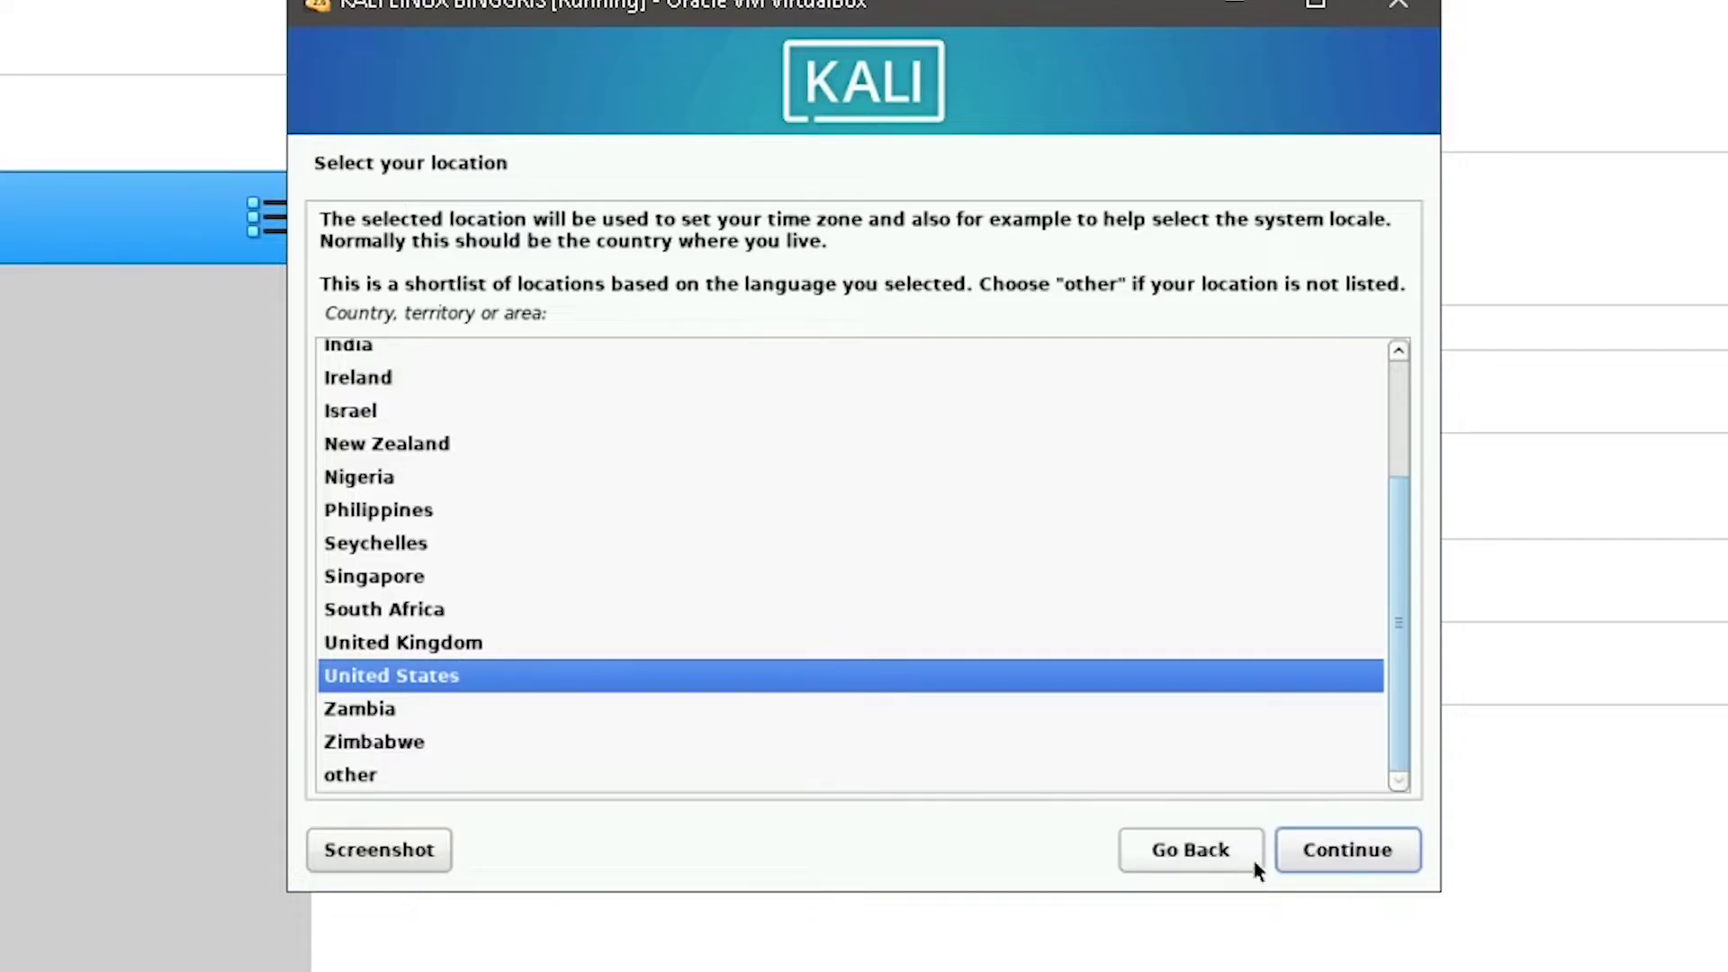
{"action": "double_click", "coordinate": [354, 776]}
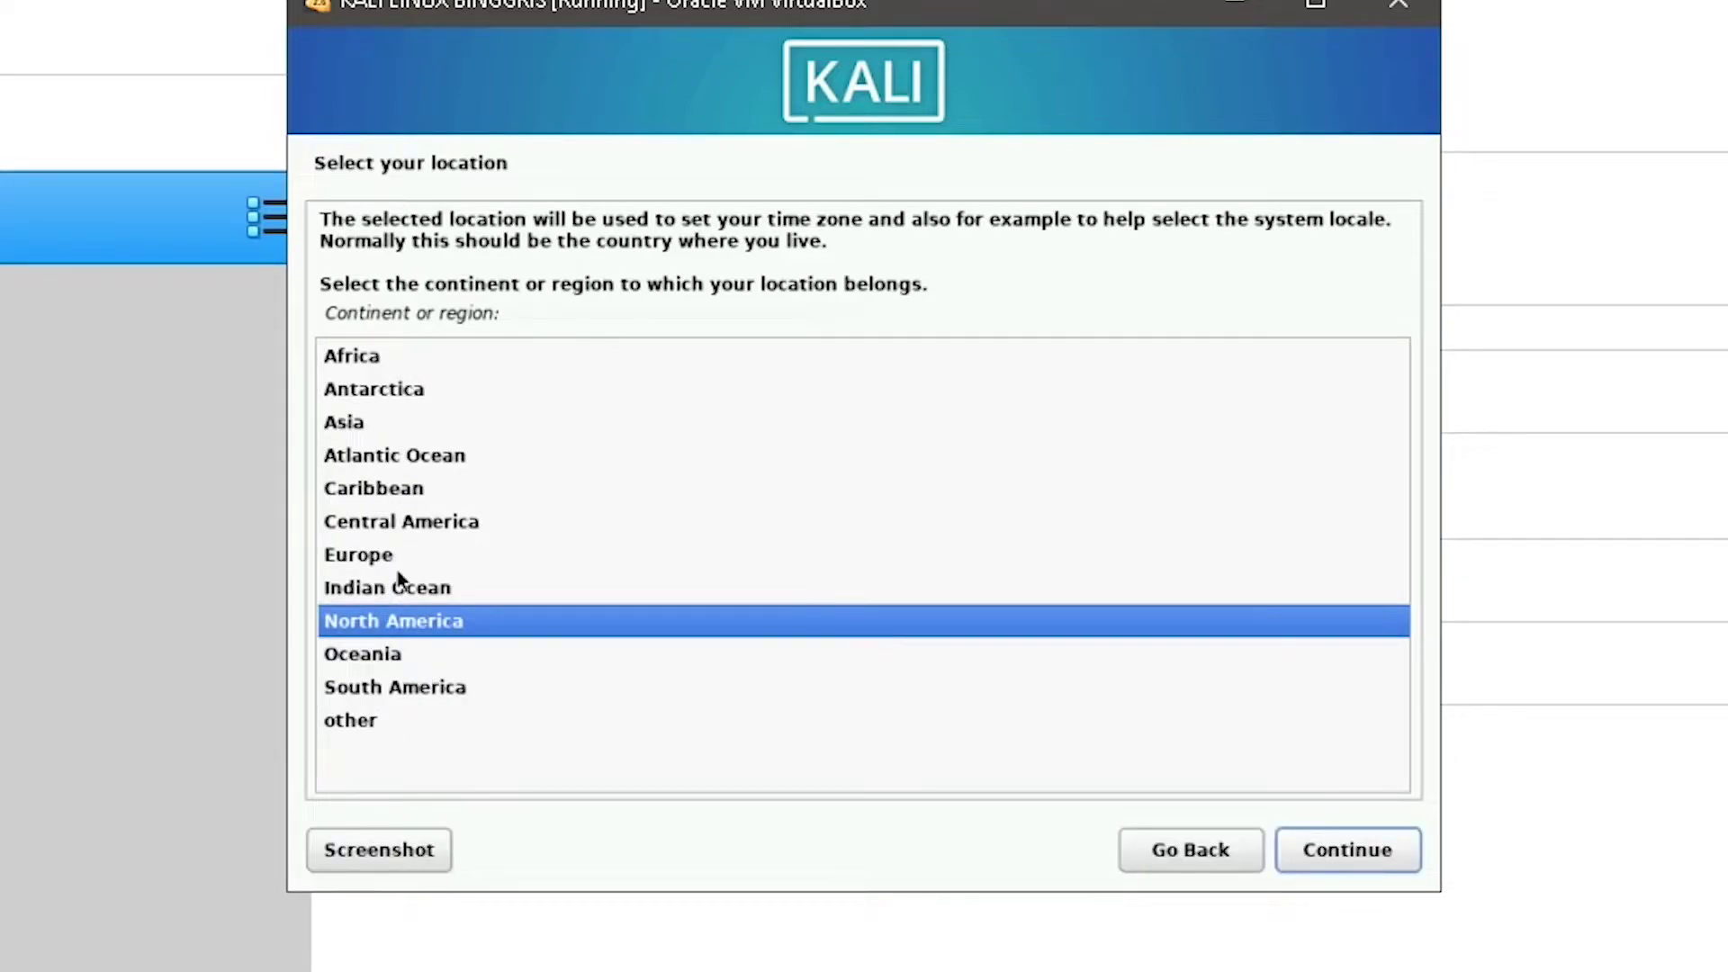
{"action": "left_click", "coordinate": [388, 457]}
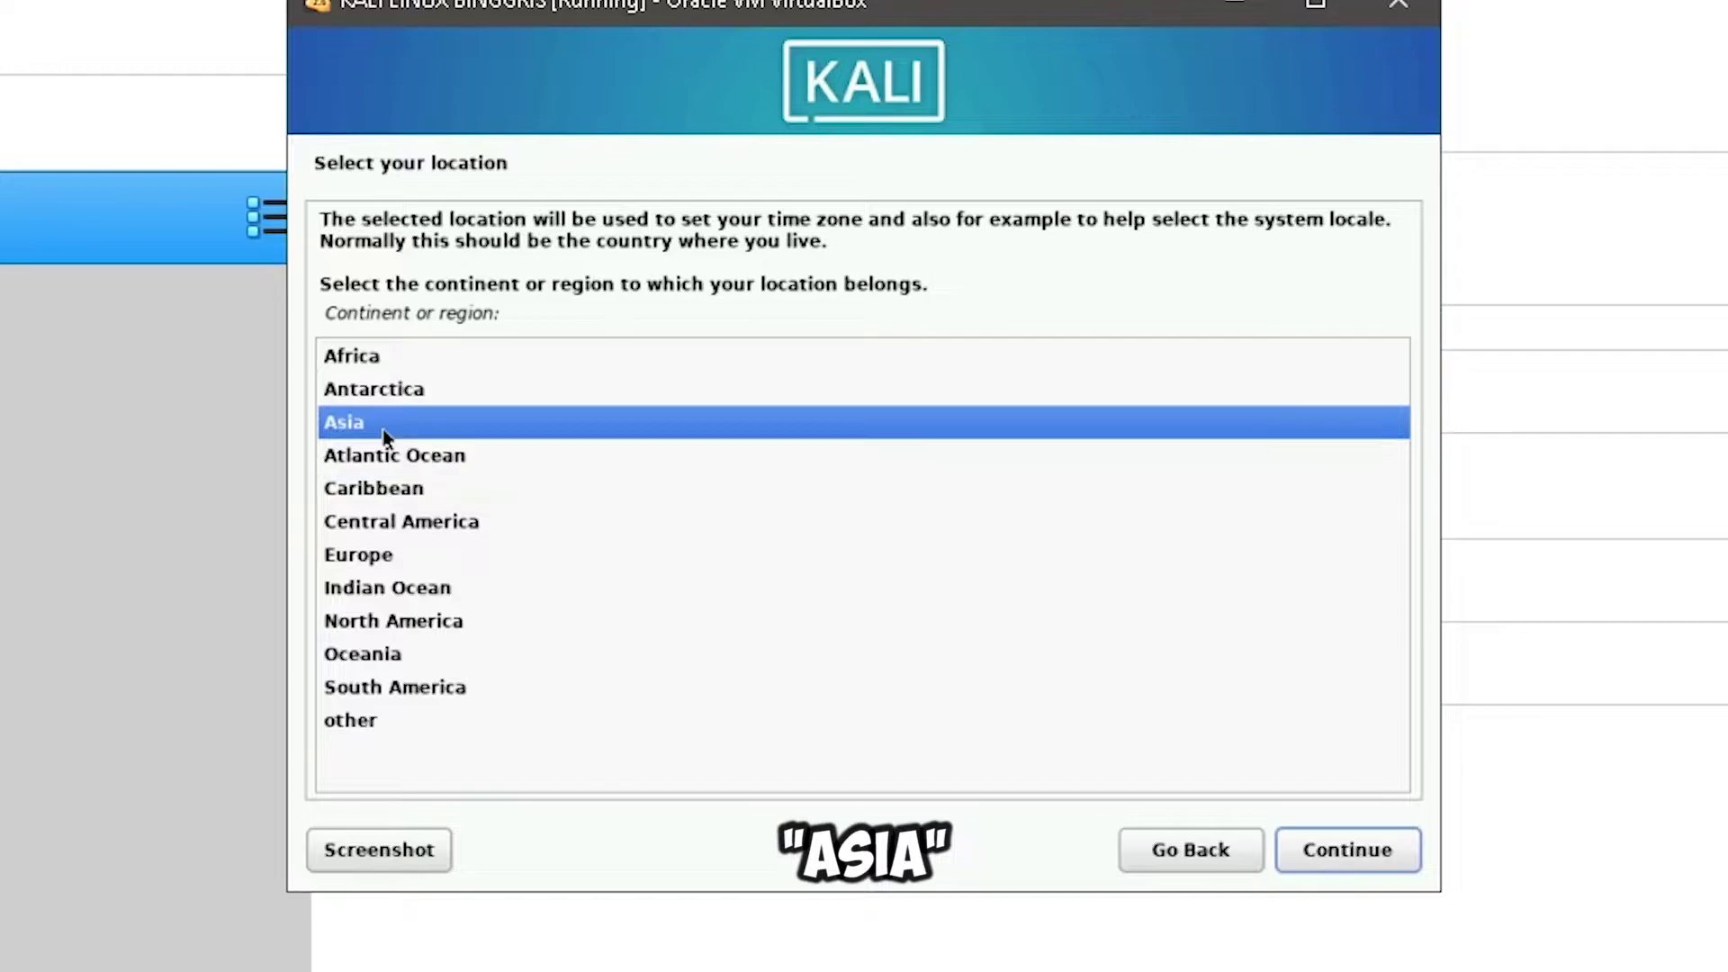
{"action": "double_click", "coordinate": [385, 430]}
{"action": "double_click", "coordinate": [412, 677]}
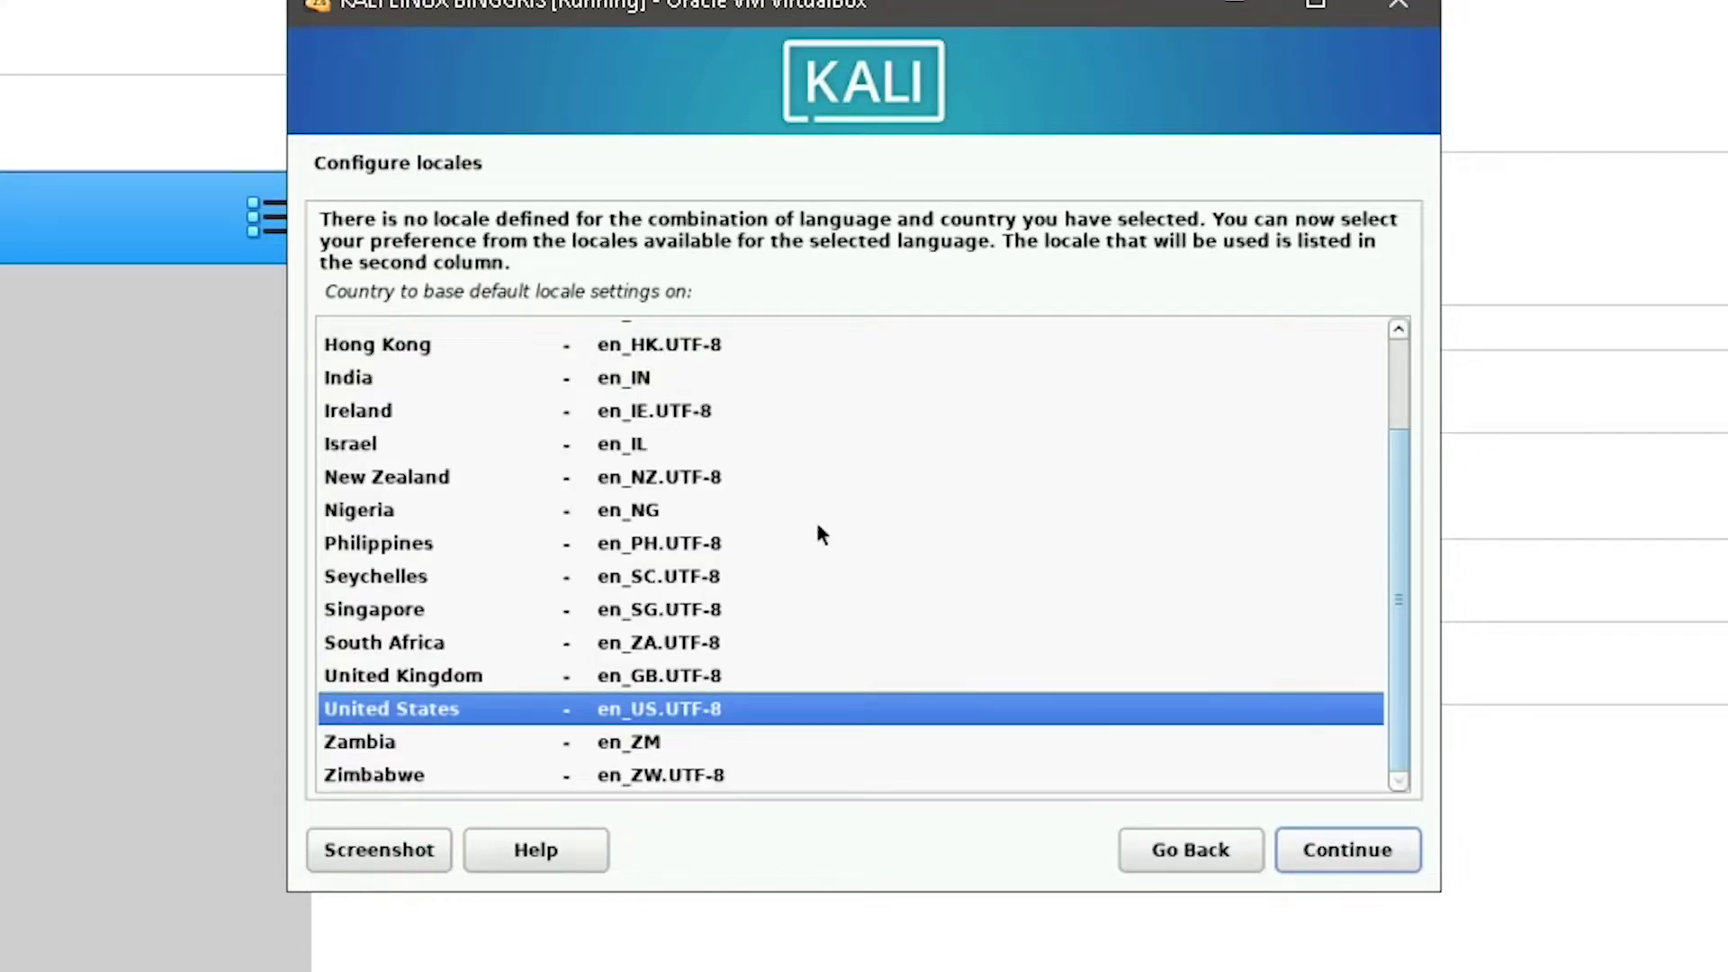
- Choose the Singapore en_SG.UTF-8 locale and continue to keyboard setup
{"action": "left_click", "coordinate": [691, 491]}
{"action": "left_click", "coordinate": [721, 632]}
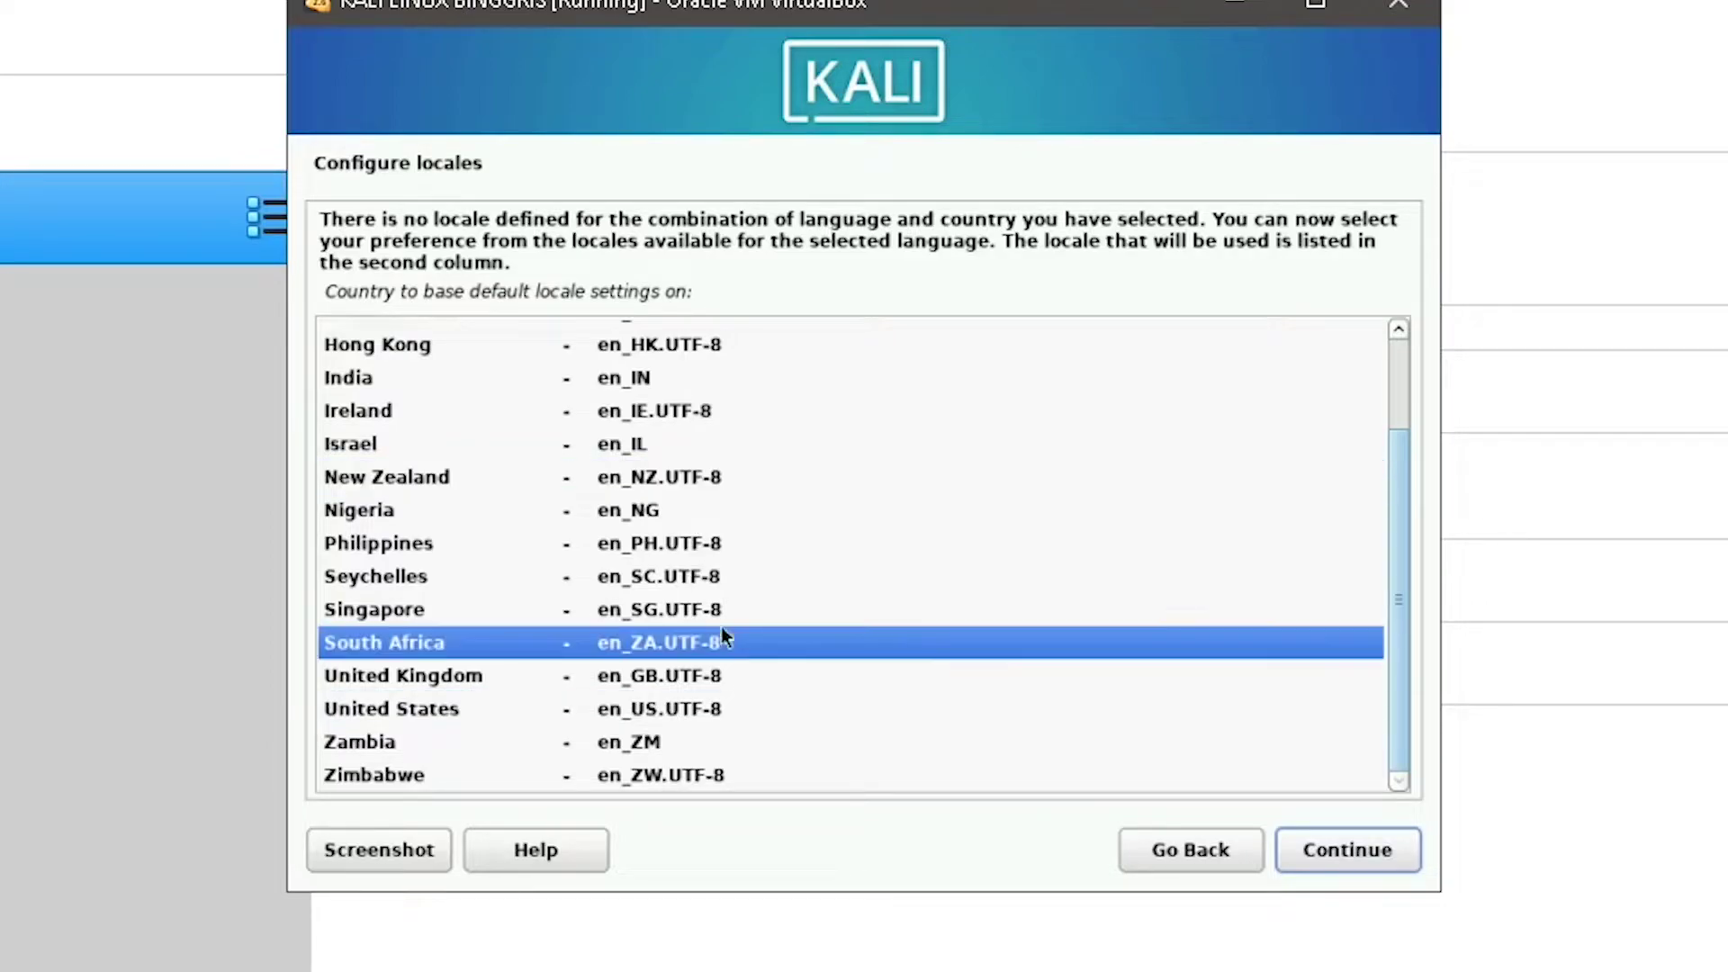
{"action": "left_click", "coordinate": [669, 617]}
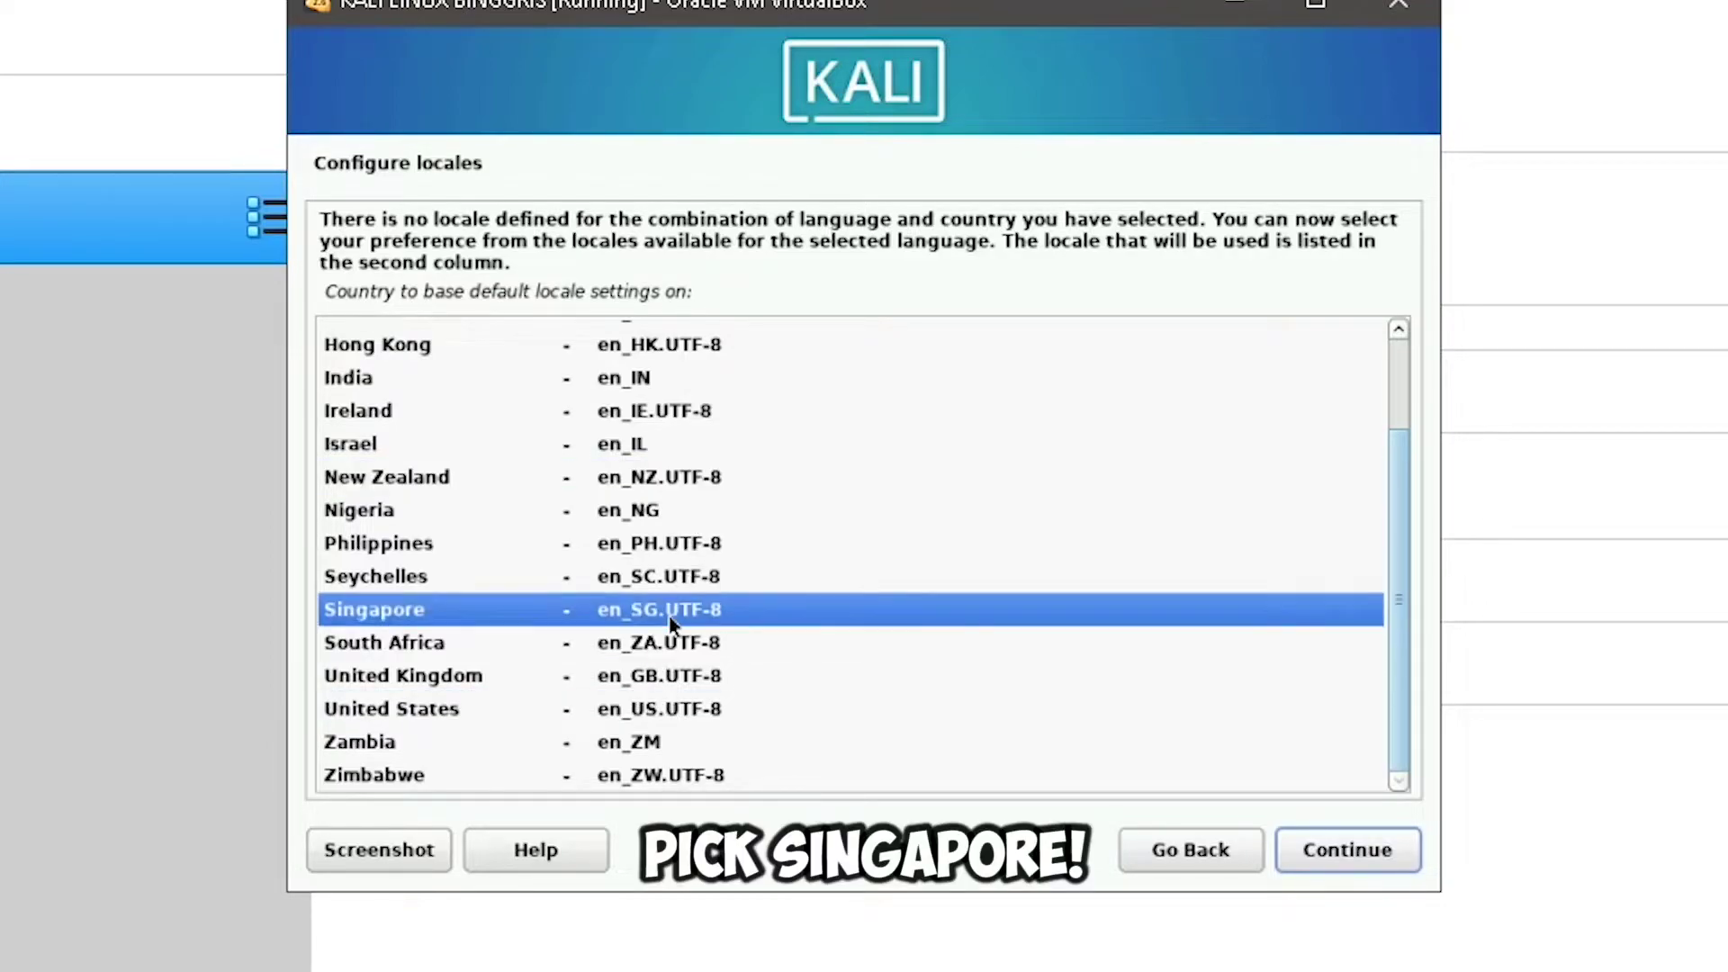
{"action": "left_click", "coordinate": [1347, 853]}
{"action": "scroll", "coordinate": [693, 494], "scroll_direction": "down", "scroll_amount": 3}
{"action": "scroll", "coordinate": [698, 522], "scroll_direction": "up", "scroll_amount": 3}
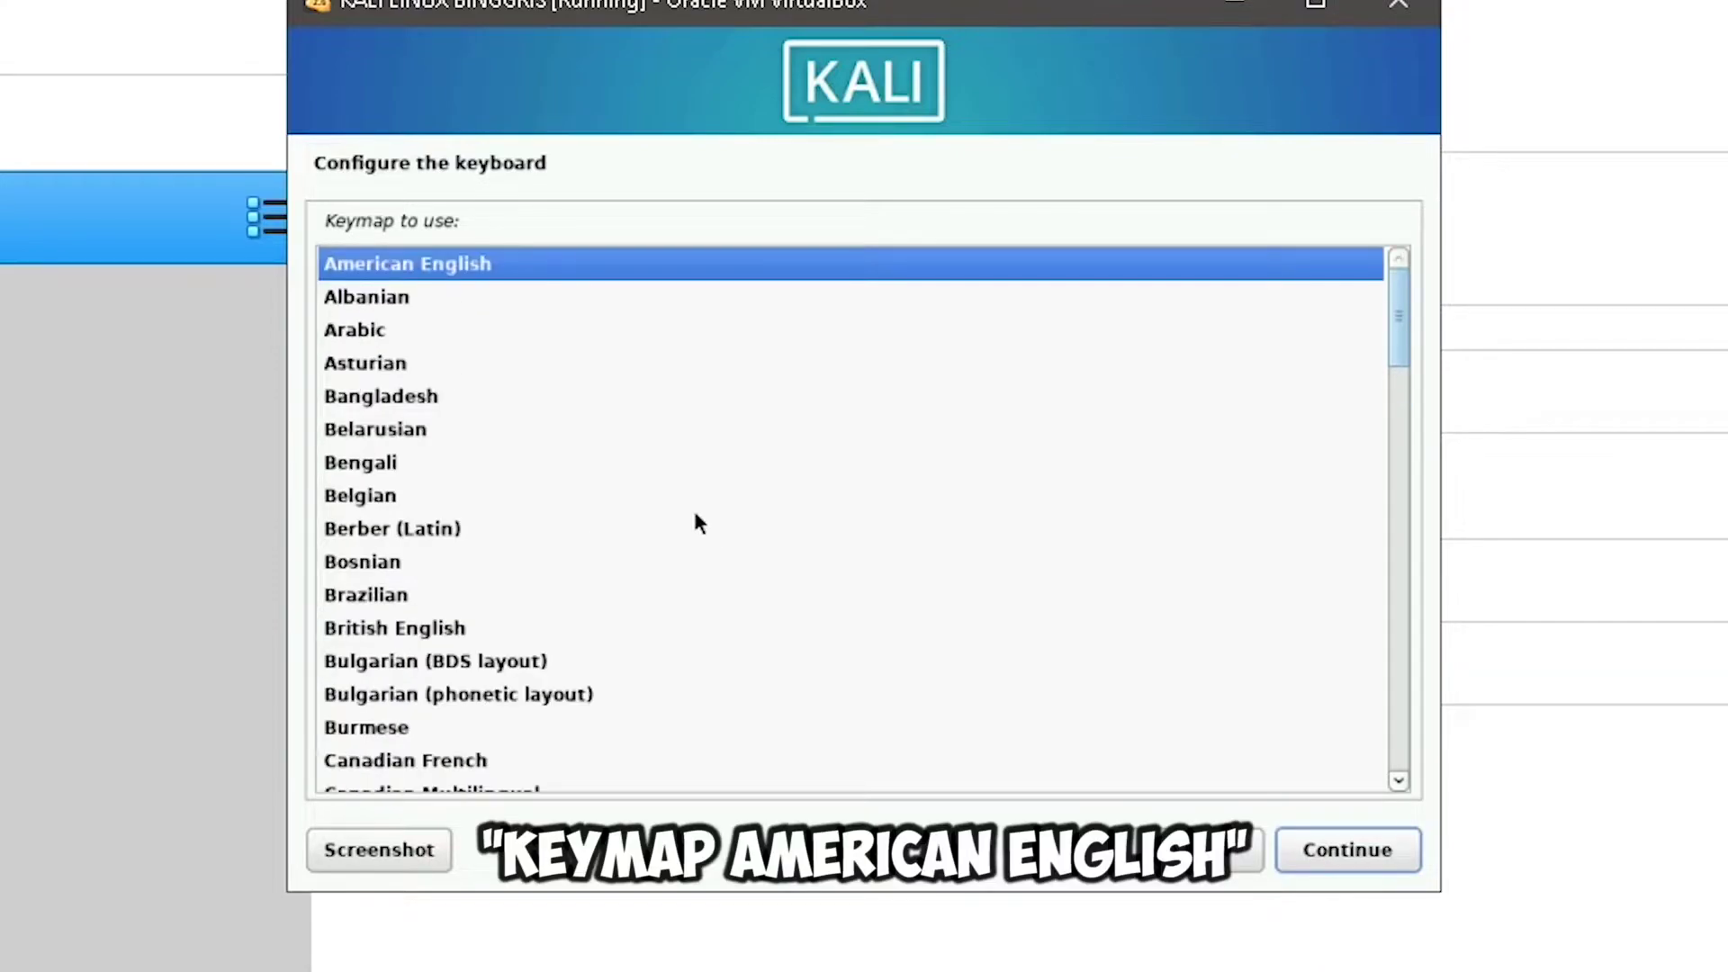
- Keep the American English keymap and replace hostname 'kali' with the user's own name
{"action": "left_click", "coordinate": [1367, 853]}
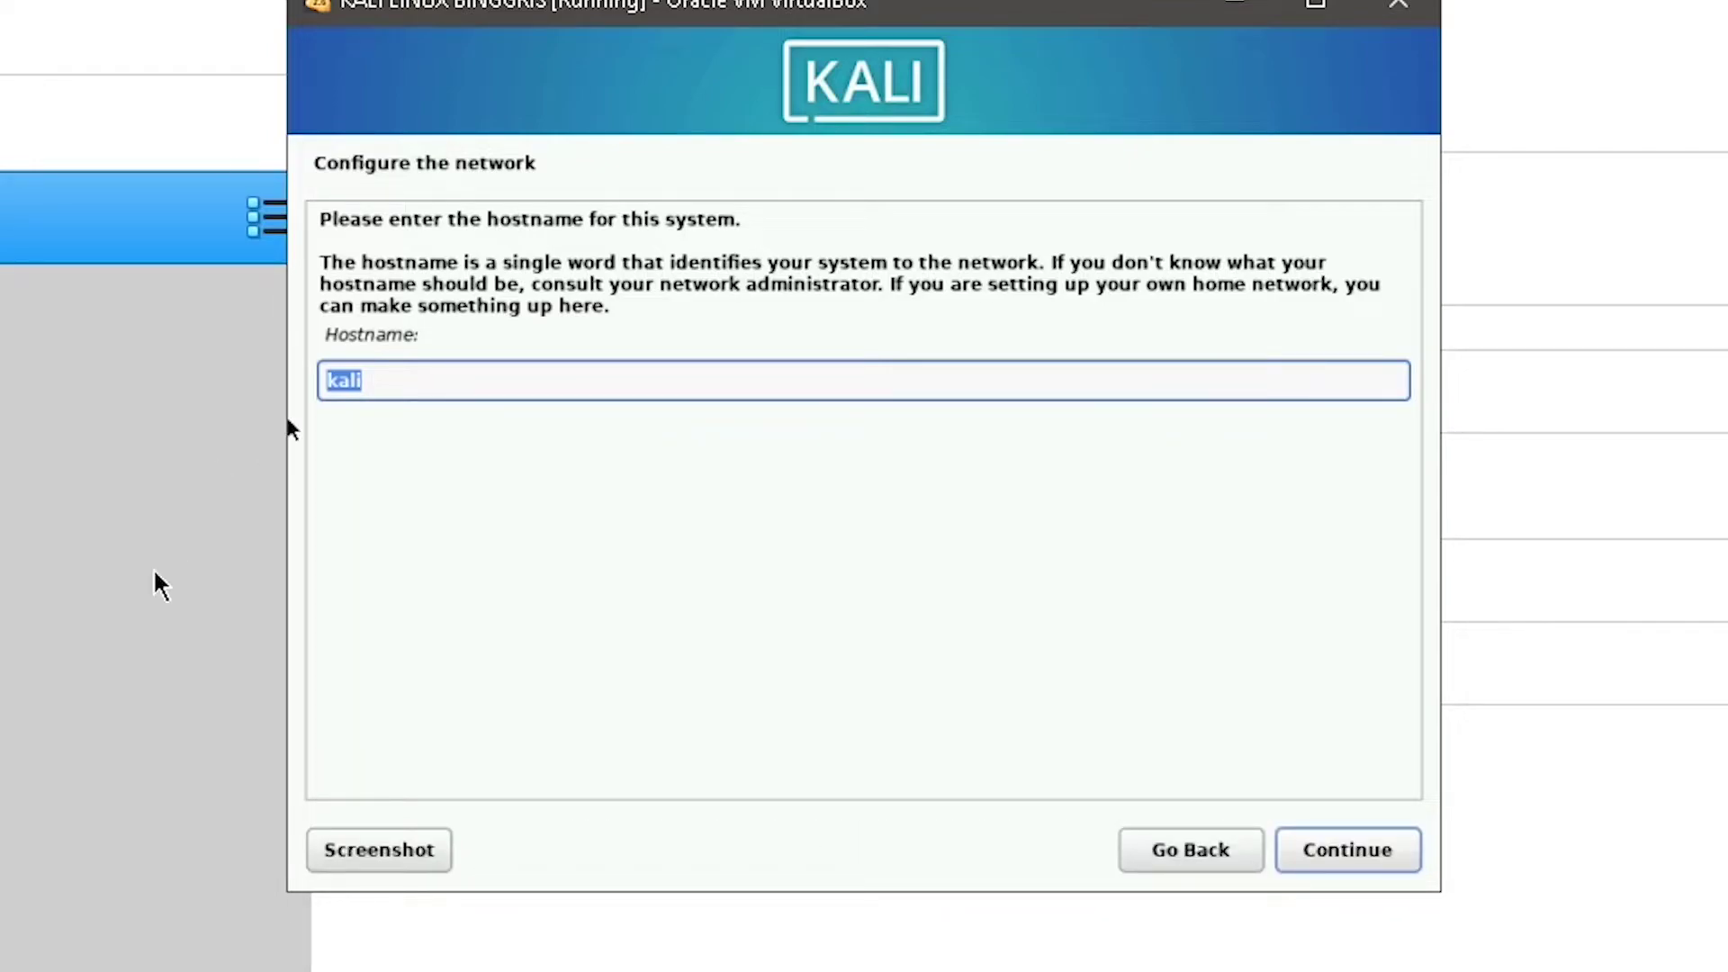
{"action": "left_click_drag", "start_coordinate": [435, 336], "coordinate": [299, 344]}
{"action": "left_click", "coordinate": [436, 351]}
{"action": "left_click", "coordinate": [424, 376]}
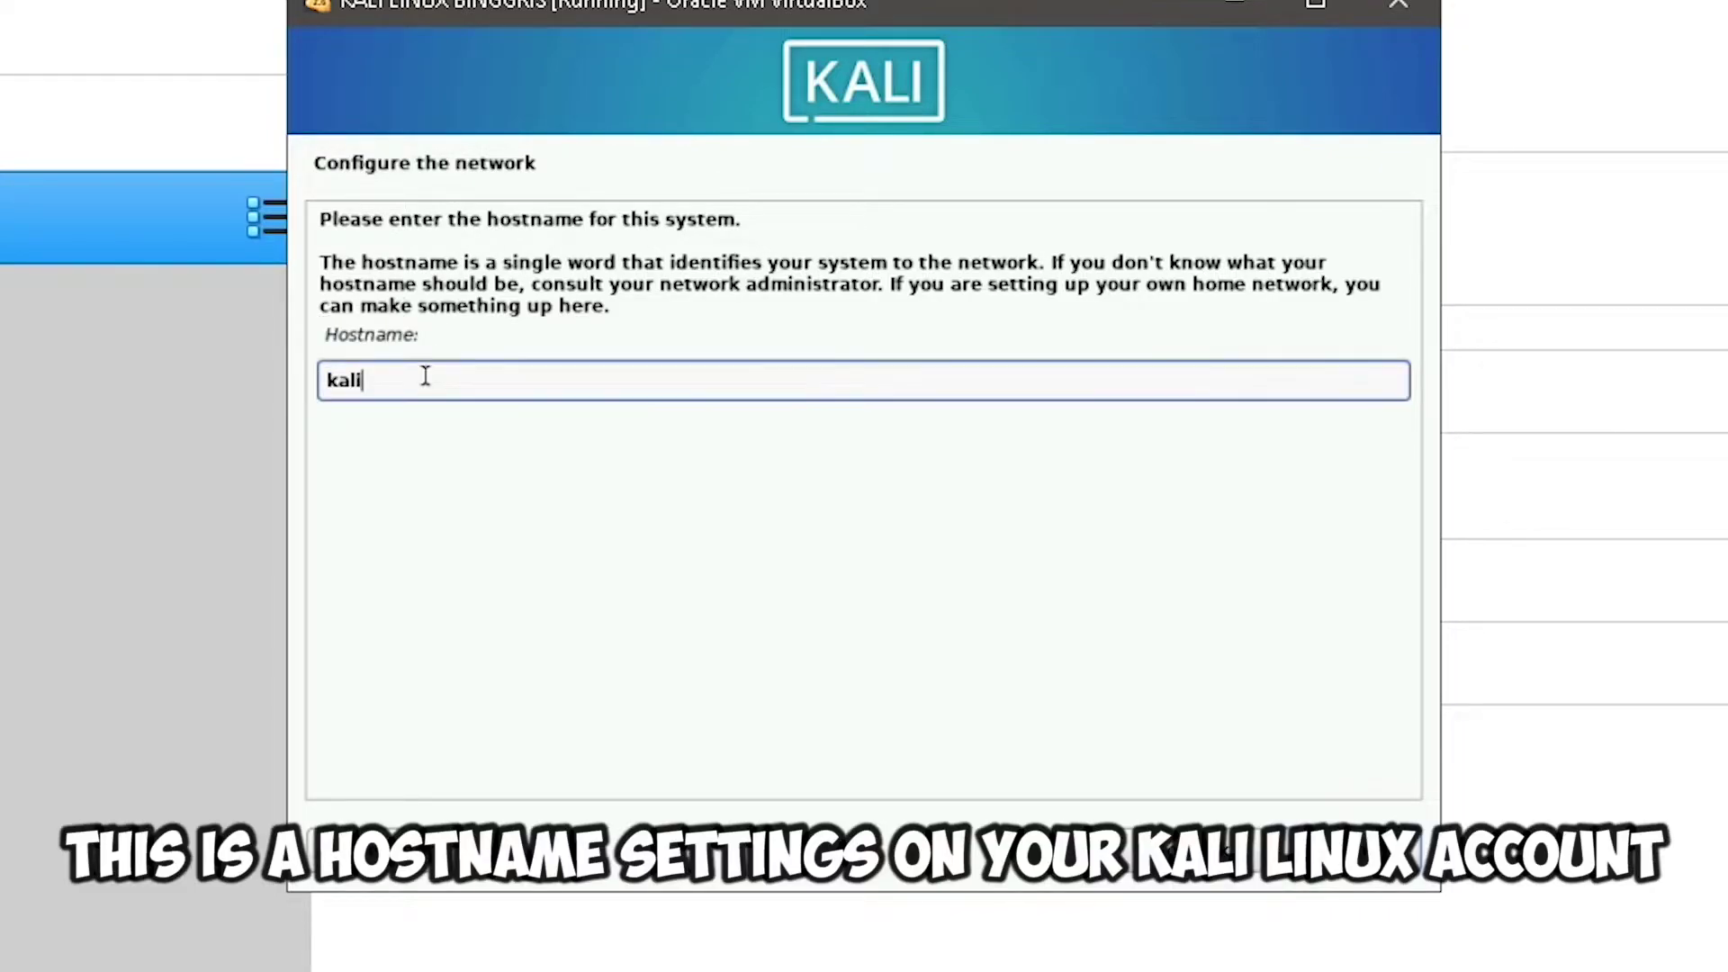
{"action": "double_click", "coordinate": [424, 376]}
{"action": "type", "text": "Rafi A"}
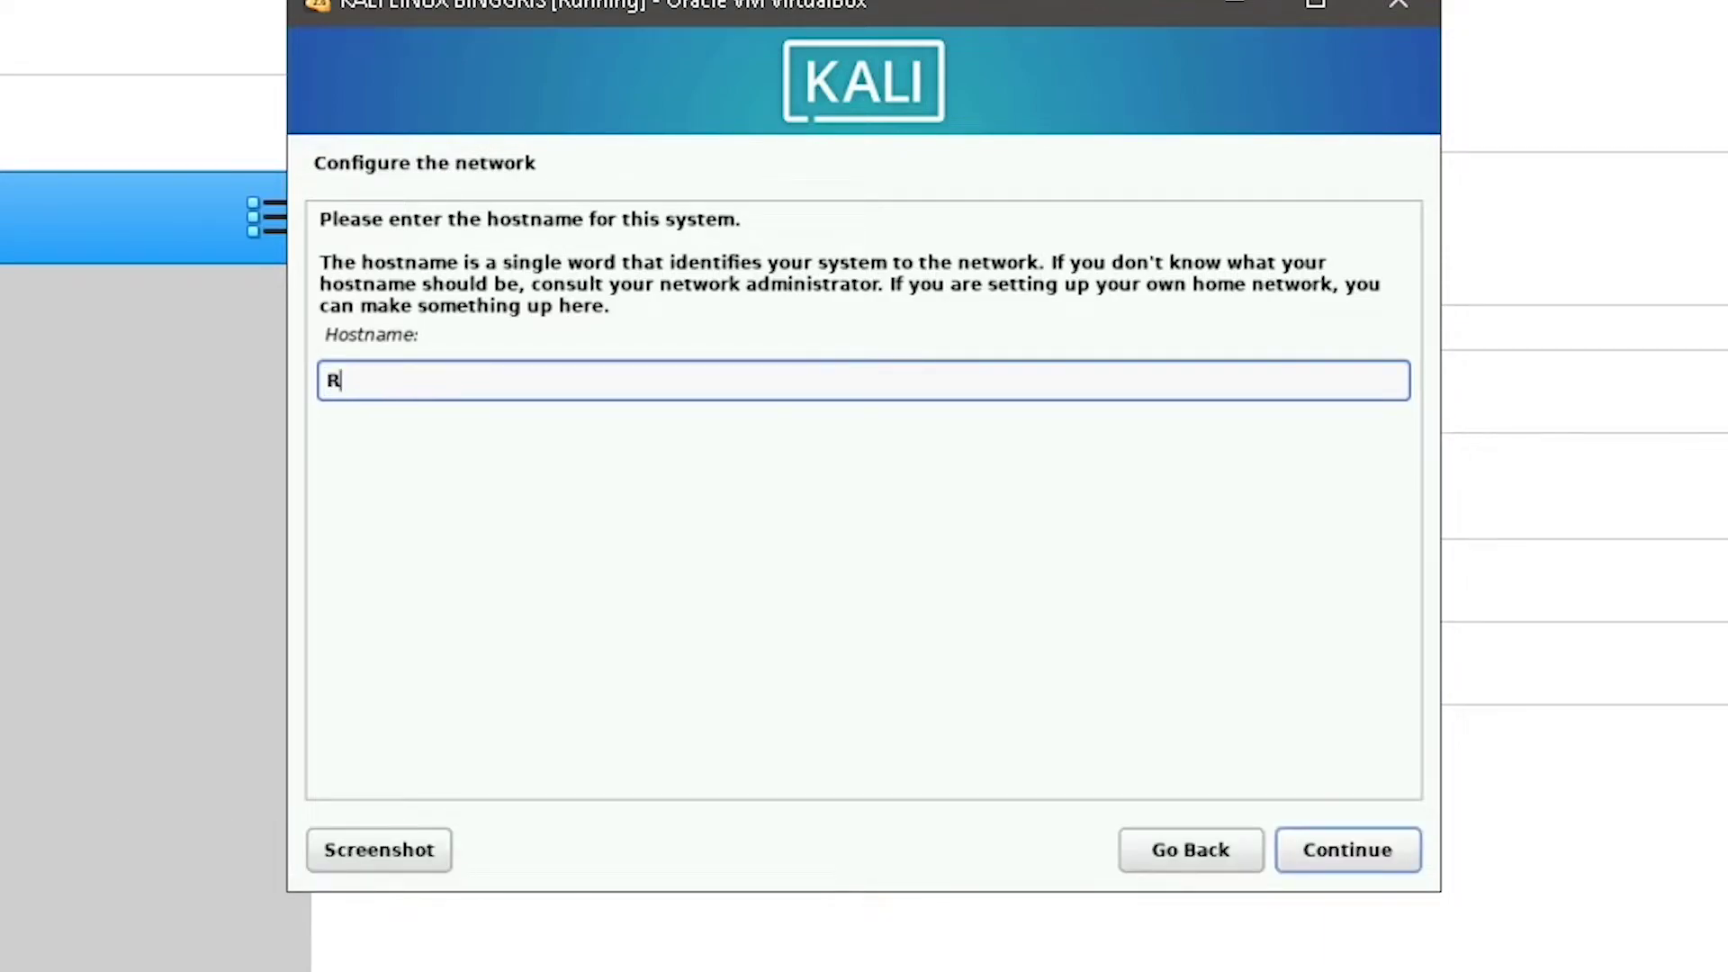
{"action": "key", "text": "BackSpace"}
{"action": "key", "text": "BackSpace"}
{"action": "type", "text": "A"}
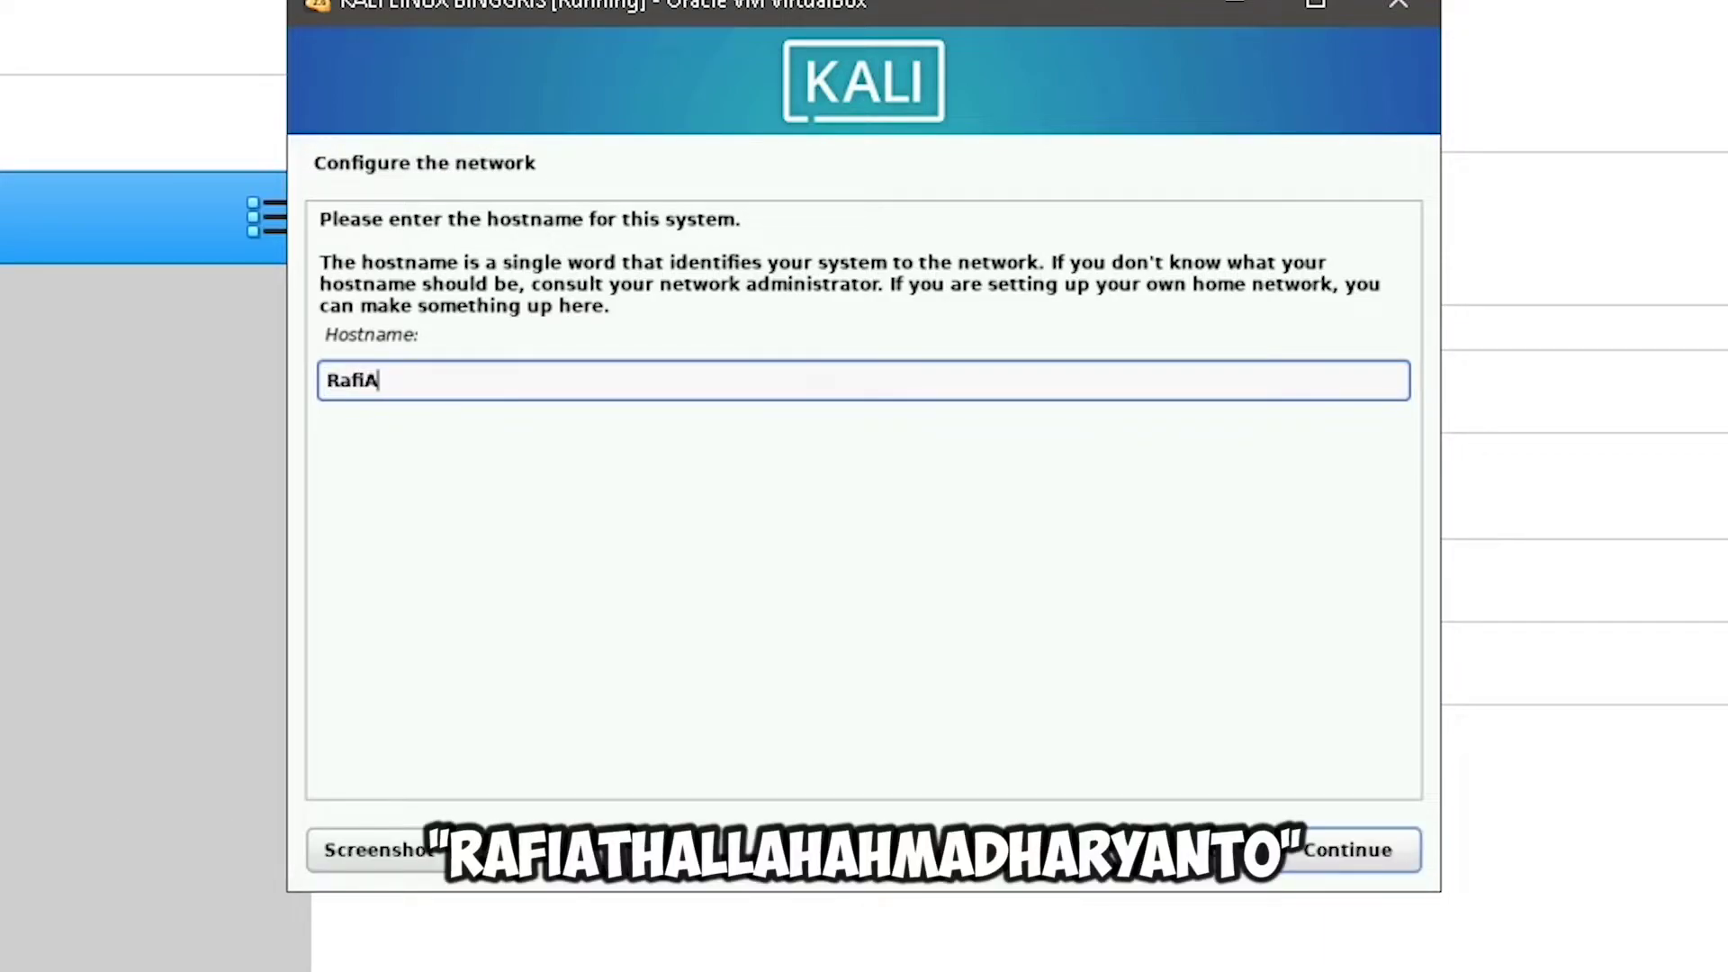
{"action": "type", "text": "thallahAhmadHar"}
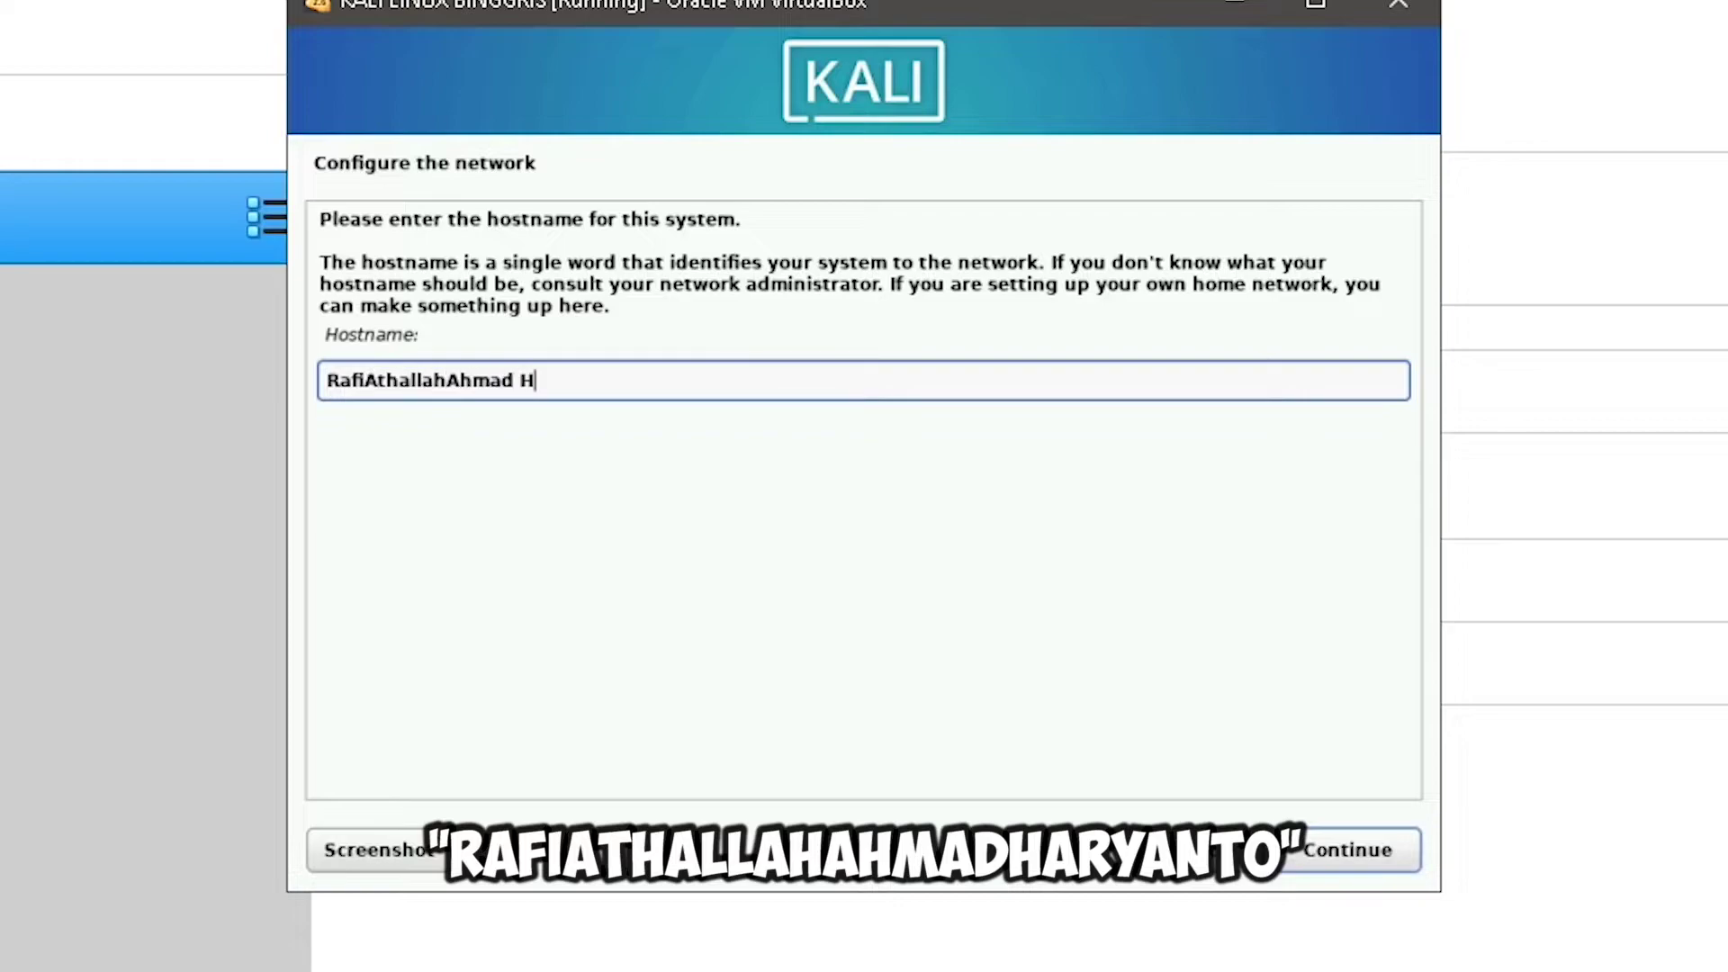
{"action": "type", "text": "yanto"}
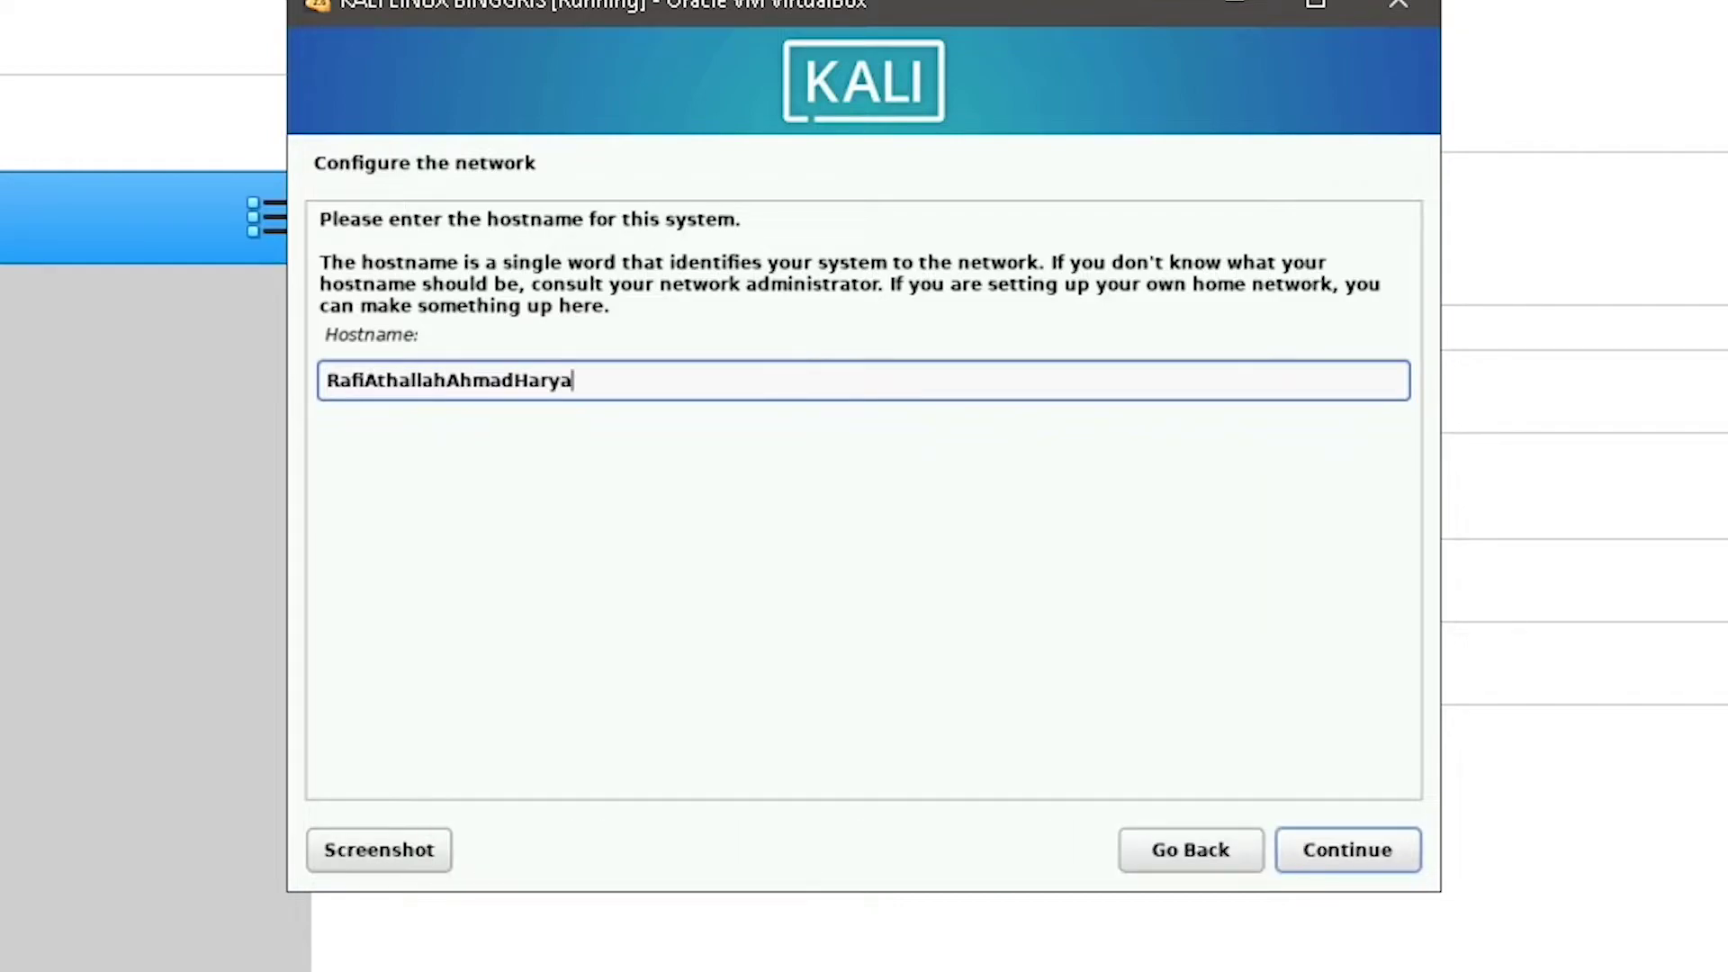
{"action": "left_click", "coordinate": [1391, 860]}
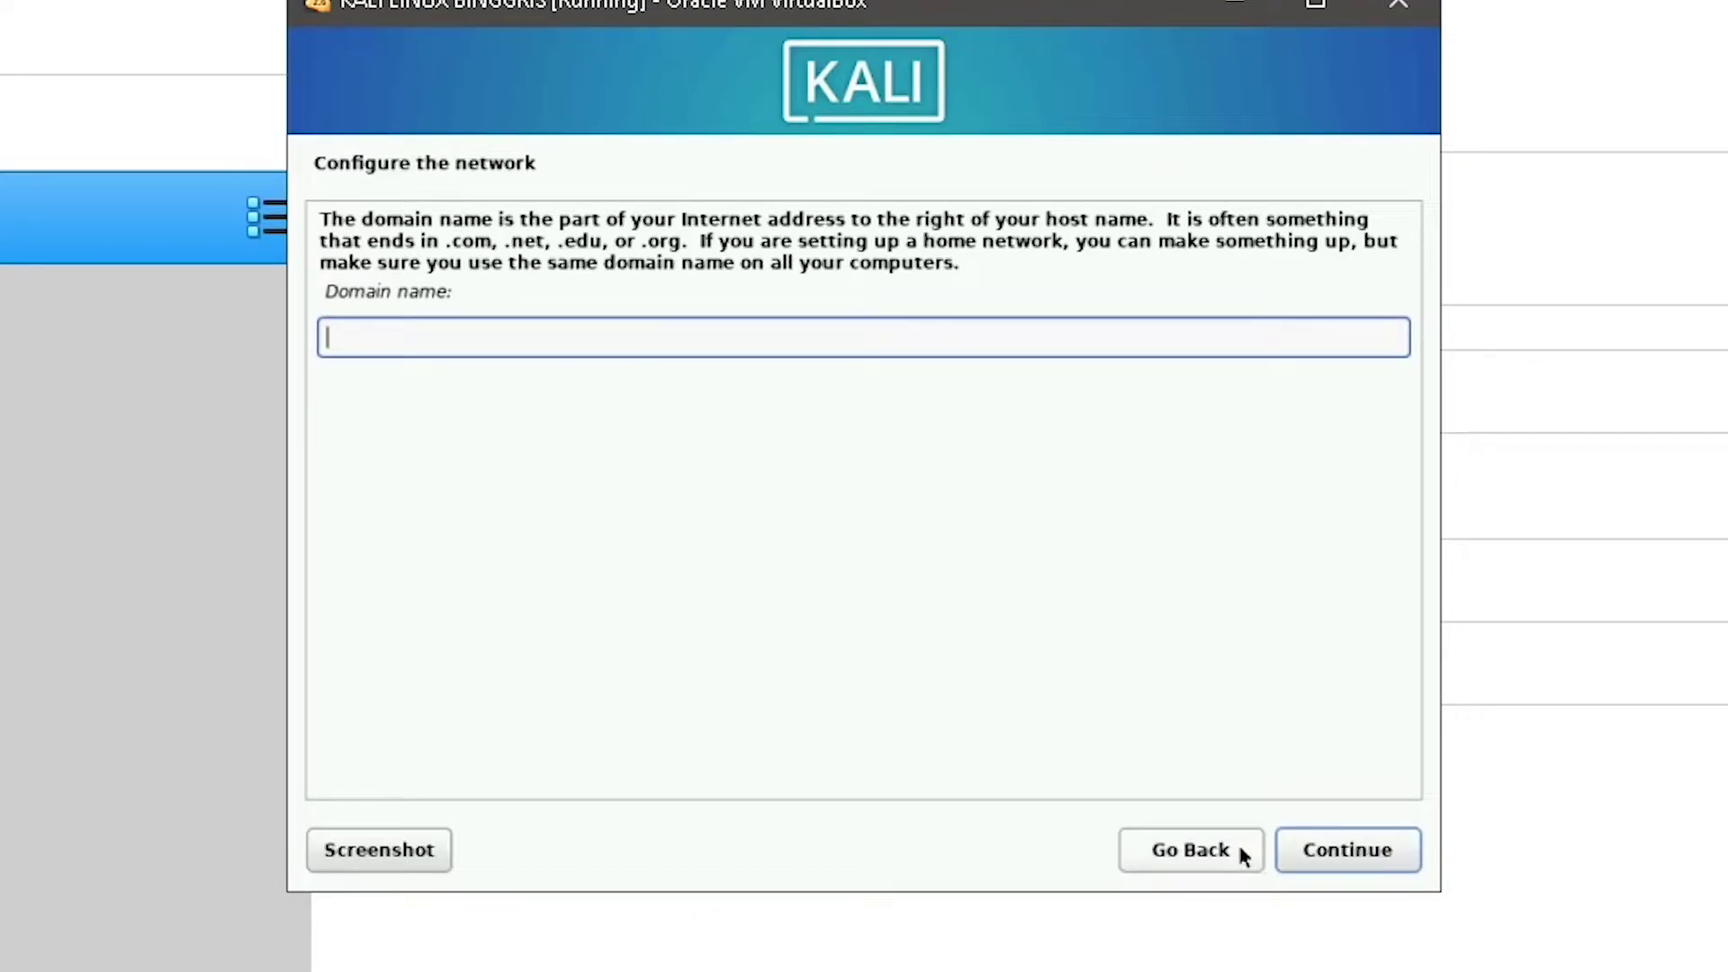
- Leave the domain name blank and enter the new user's full name
{"action": "left_click", "coordinate": [1361, 847]}
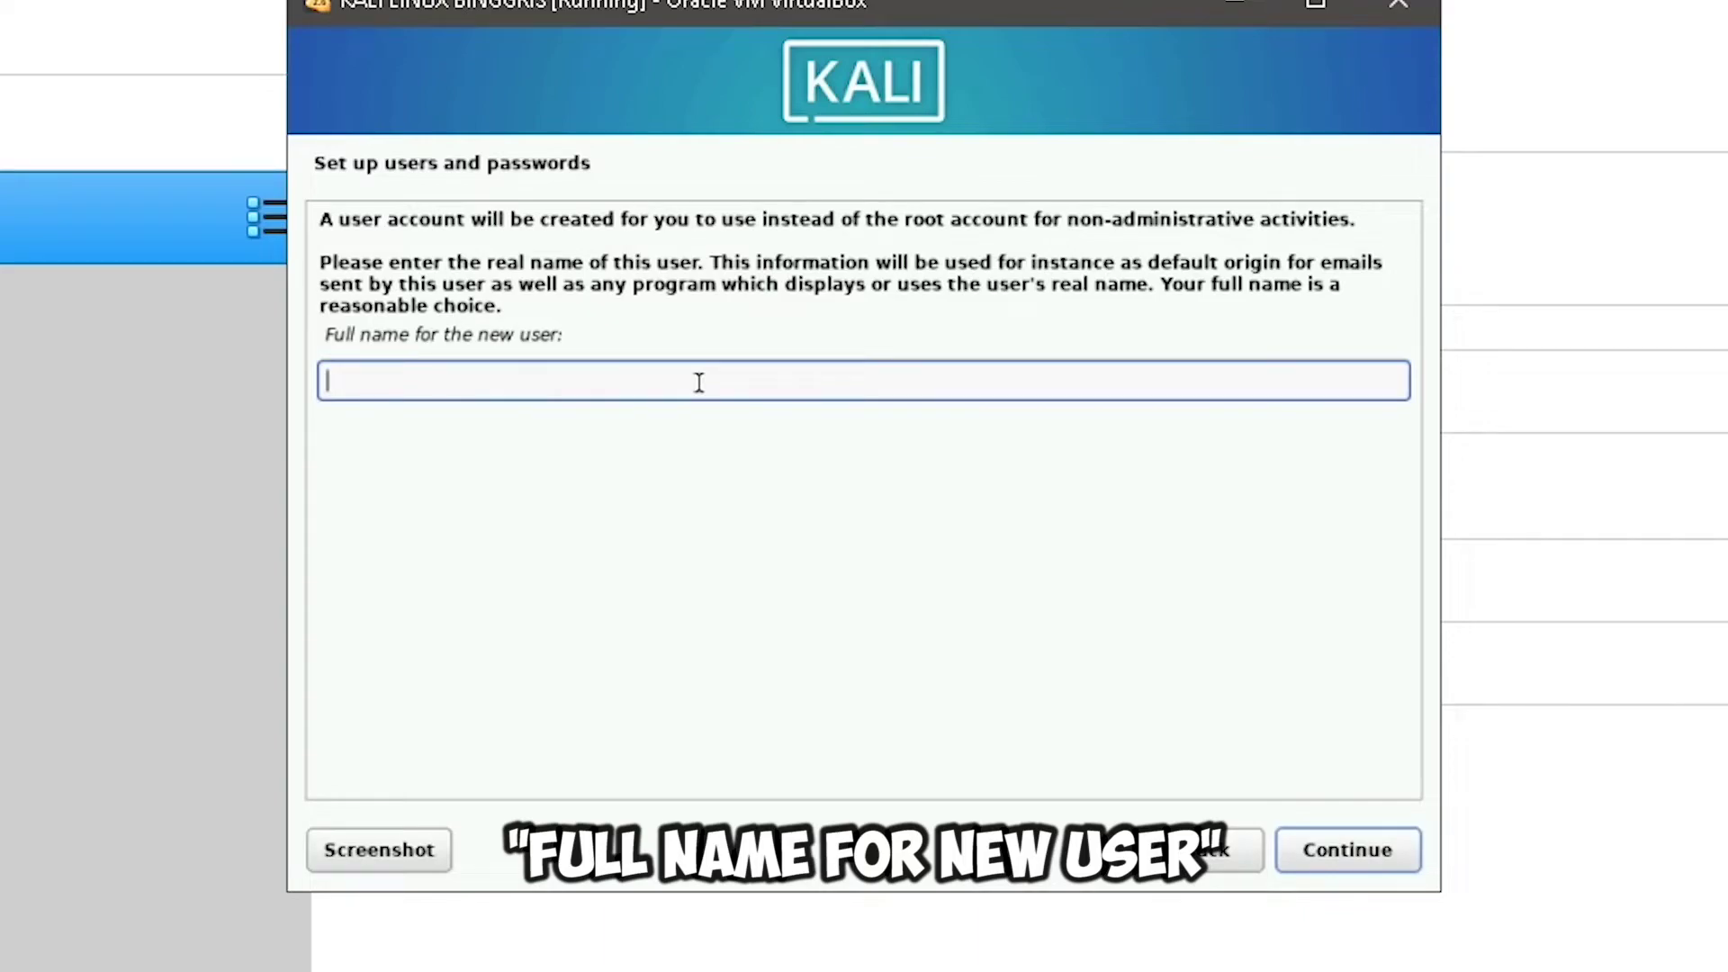
{"action": "type", "text": "R"}
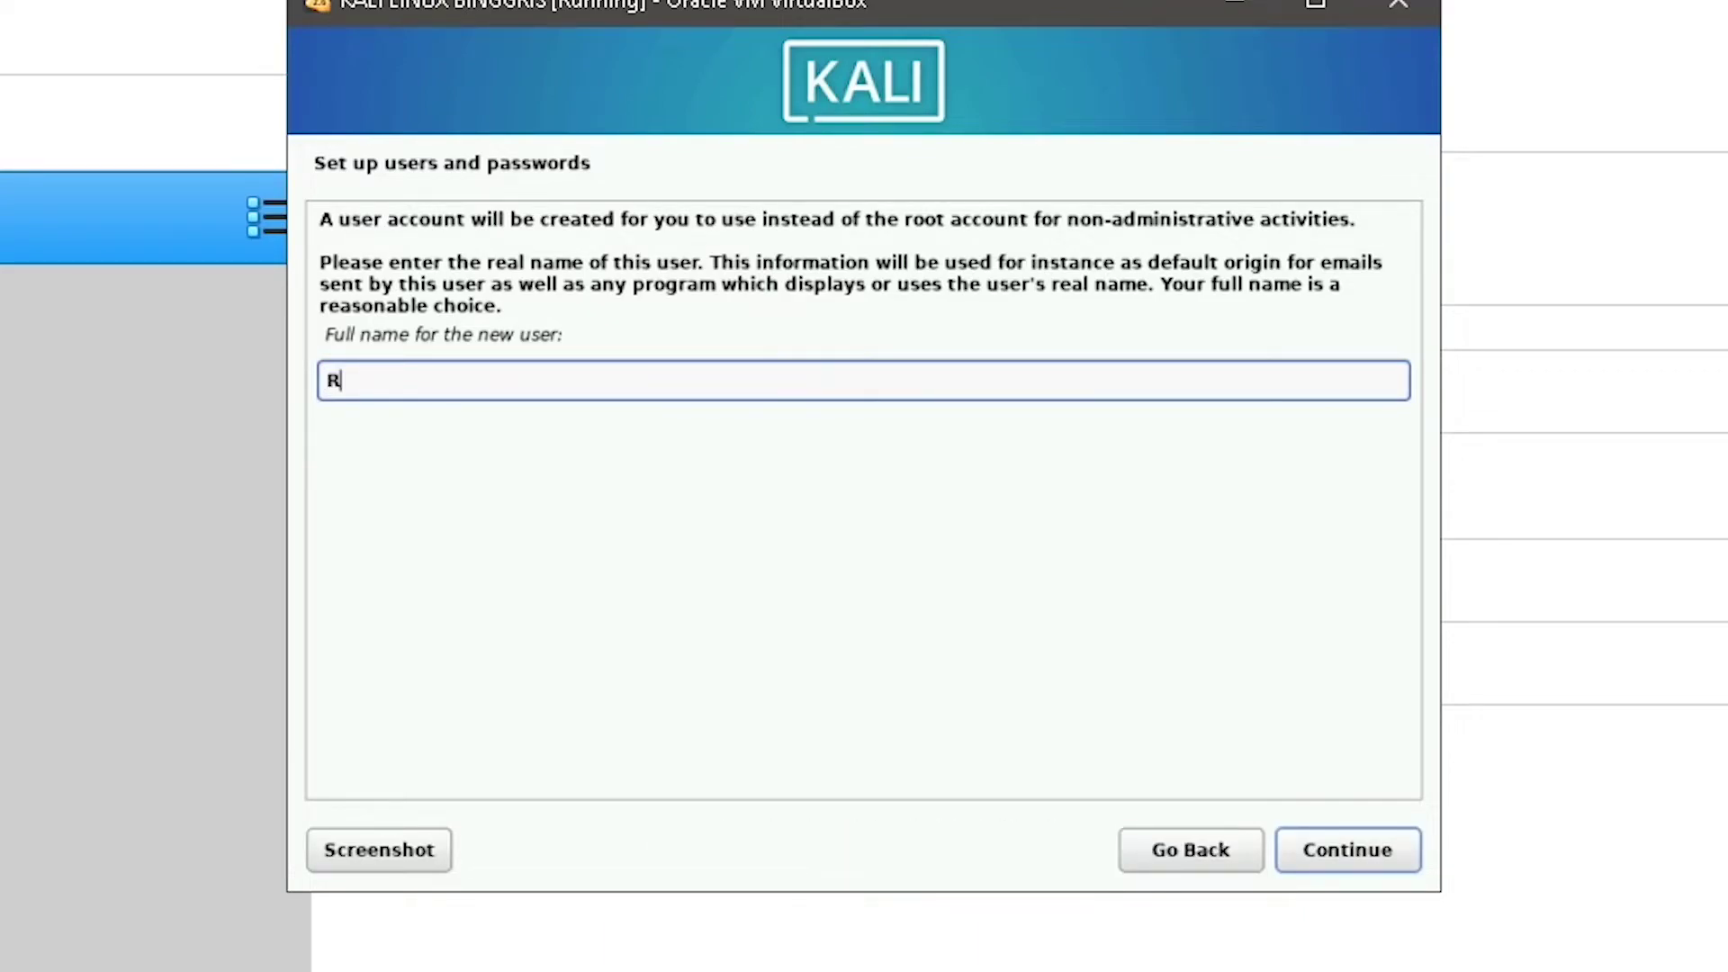
{"action": "type", "text": "afiATh"}
{"action": "key", "text": "BackSpace"}
{"action": "key", "text": "BackSpace"}
{"action": "type", "text": "tha"}
{"action": "key", "text": "BackSpace"}
{"action": "key", "text": "BackSpace"}
{"action": "type", "text": "hallahAhmad"}
{"action": "key", "text": "BackSpace"}
{"action": "type", "text": "Haryanto"}
{"action": "key", "text": "Return"}
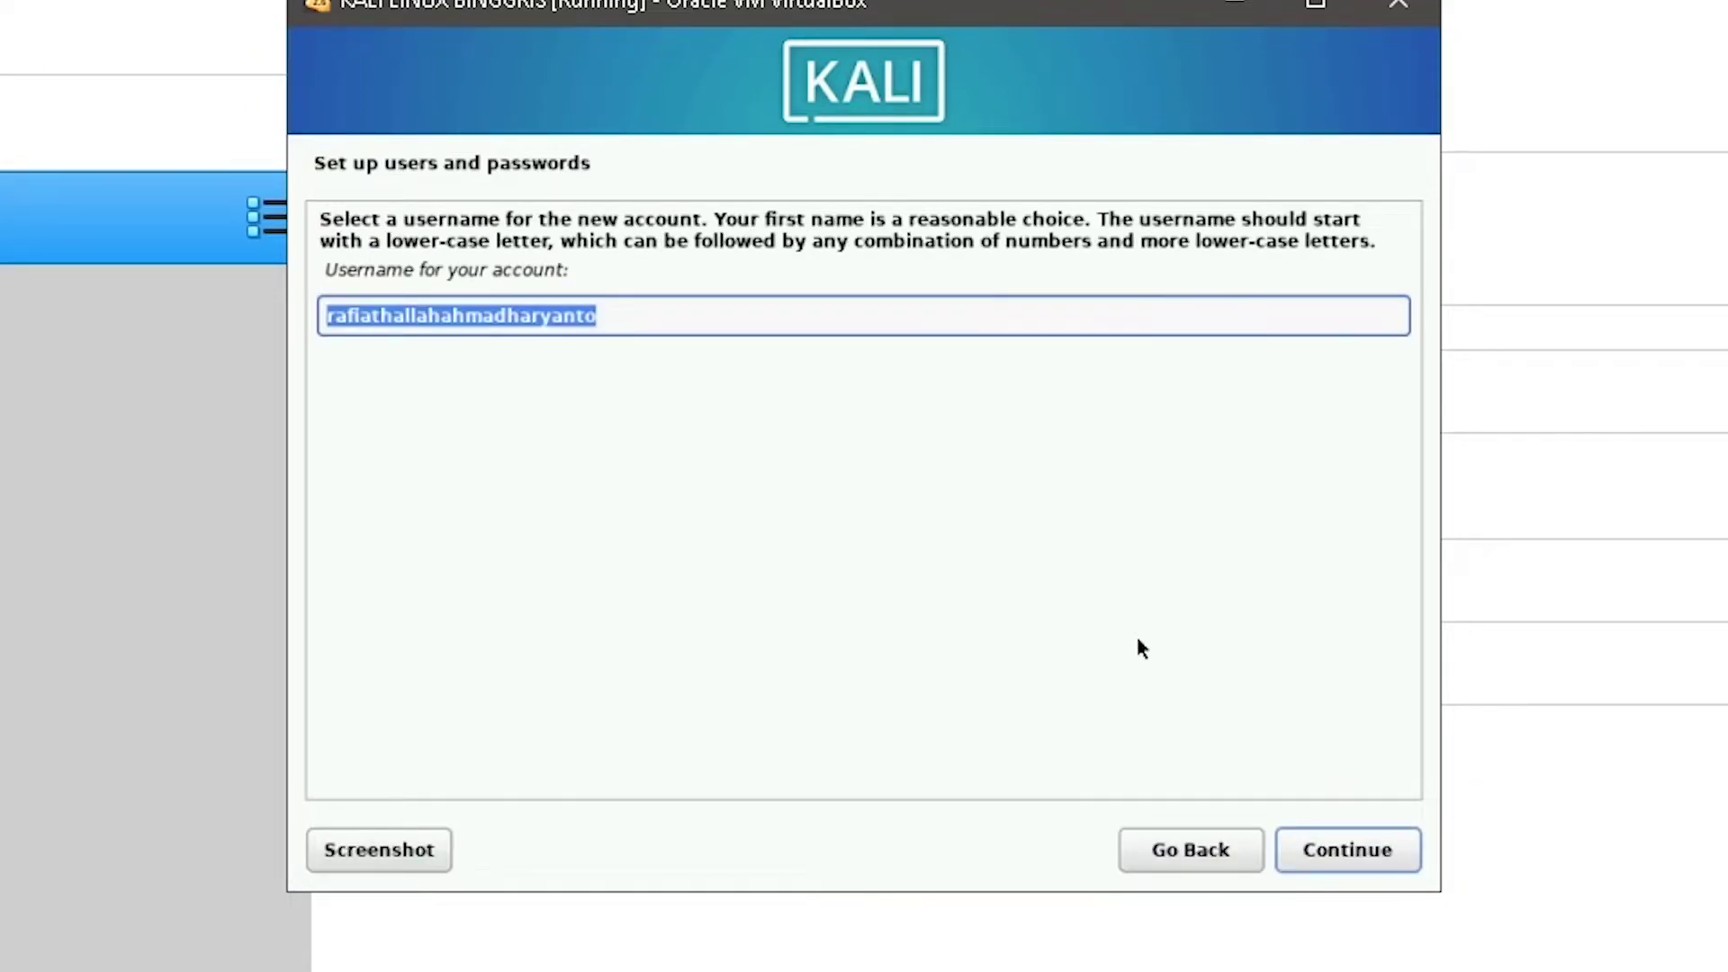
- Accept the suggested username and enter the new user's password
{"action": "key", "text": "Return"}
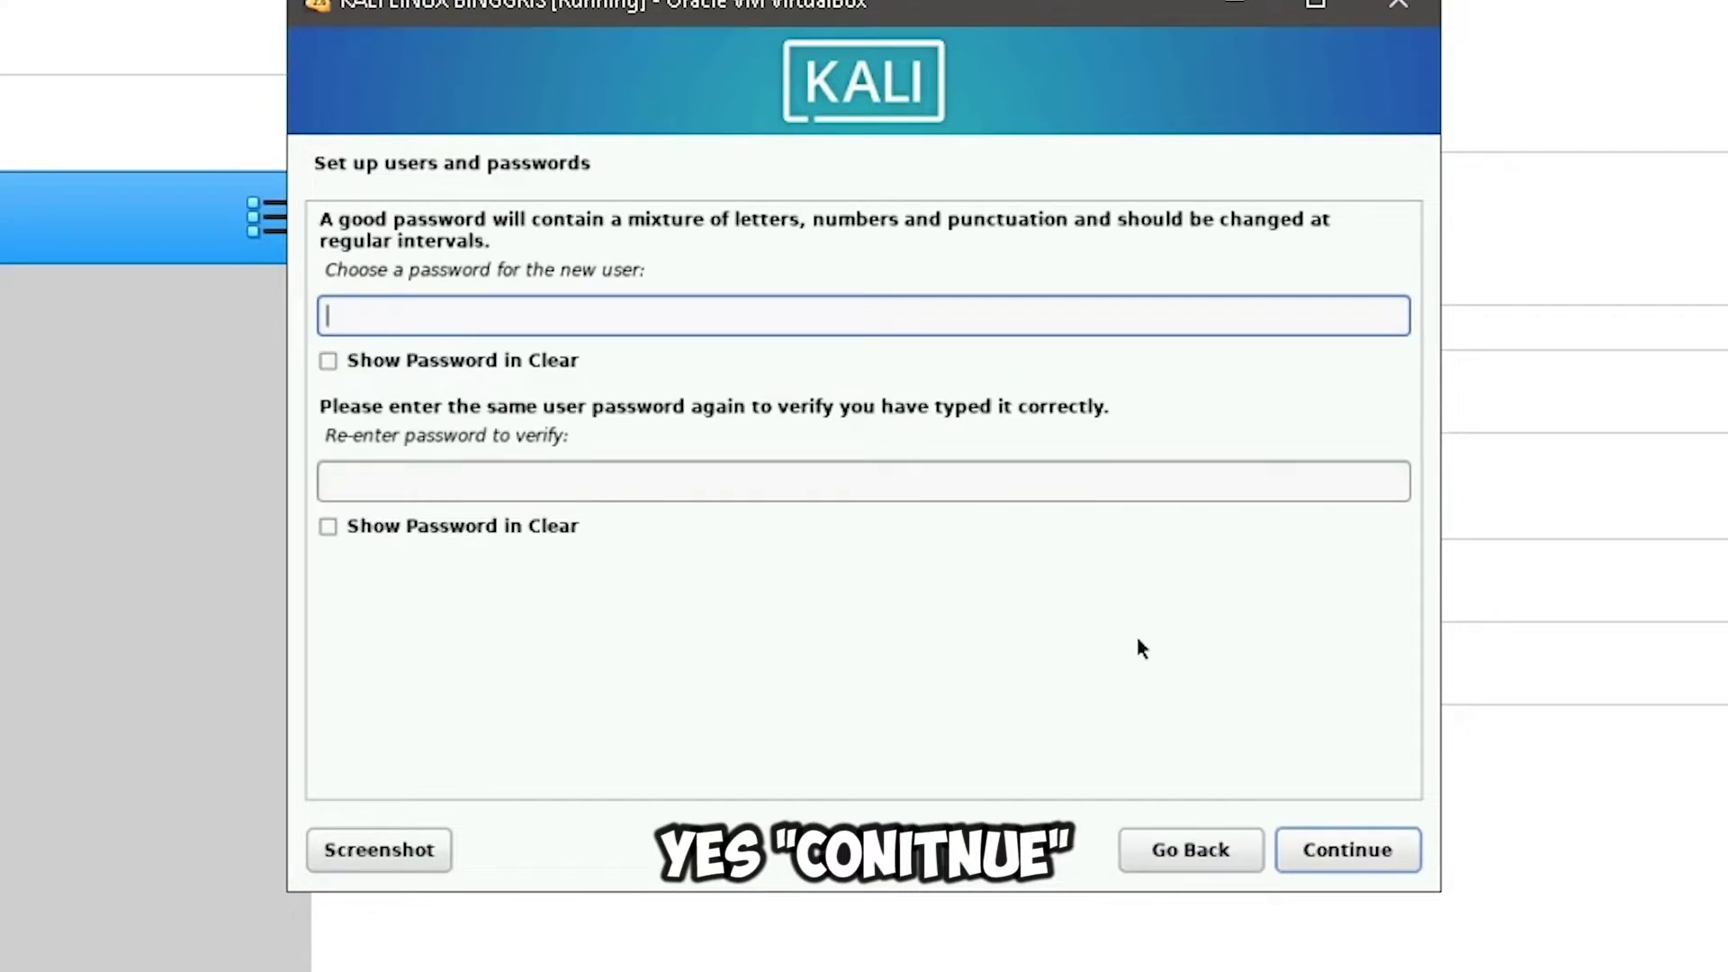
{"action": "type", "text": "abc"}
{"action": "key", "text": "BackSpace"}
{"action": "key", "text": "BackSpace"}
{"action": "key", "text": "BackSpace"}
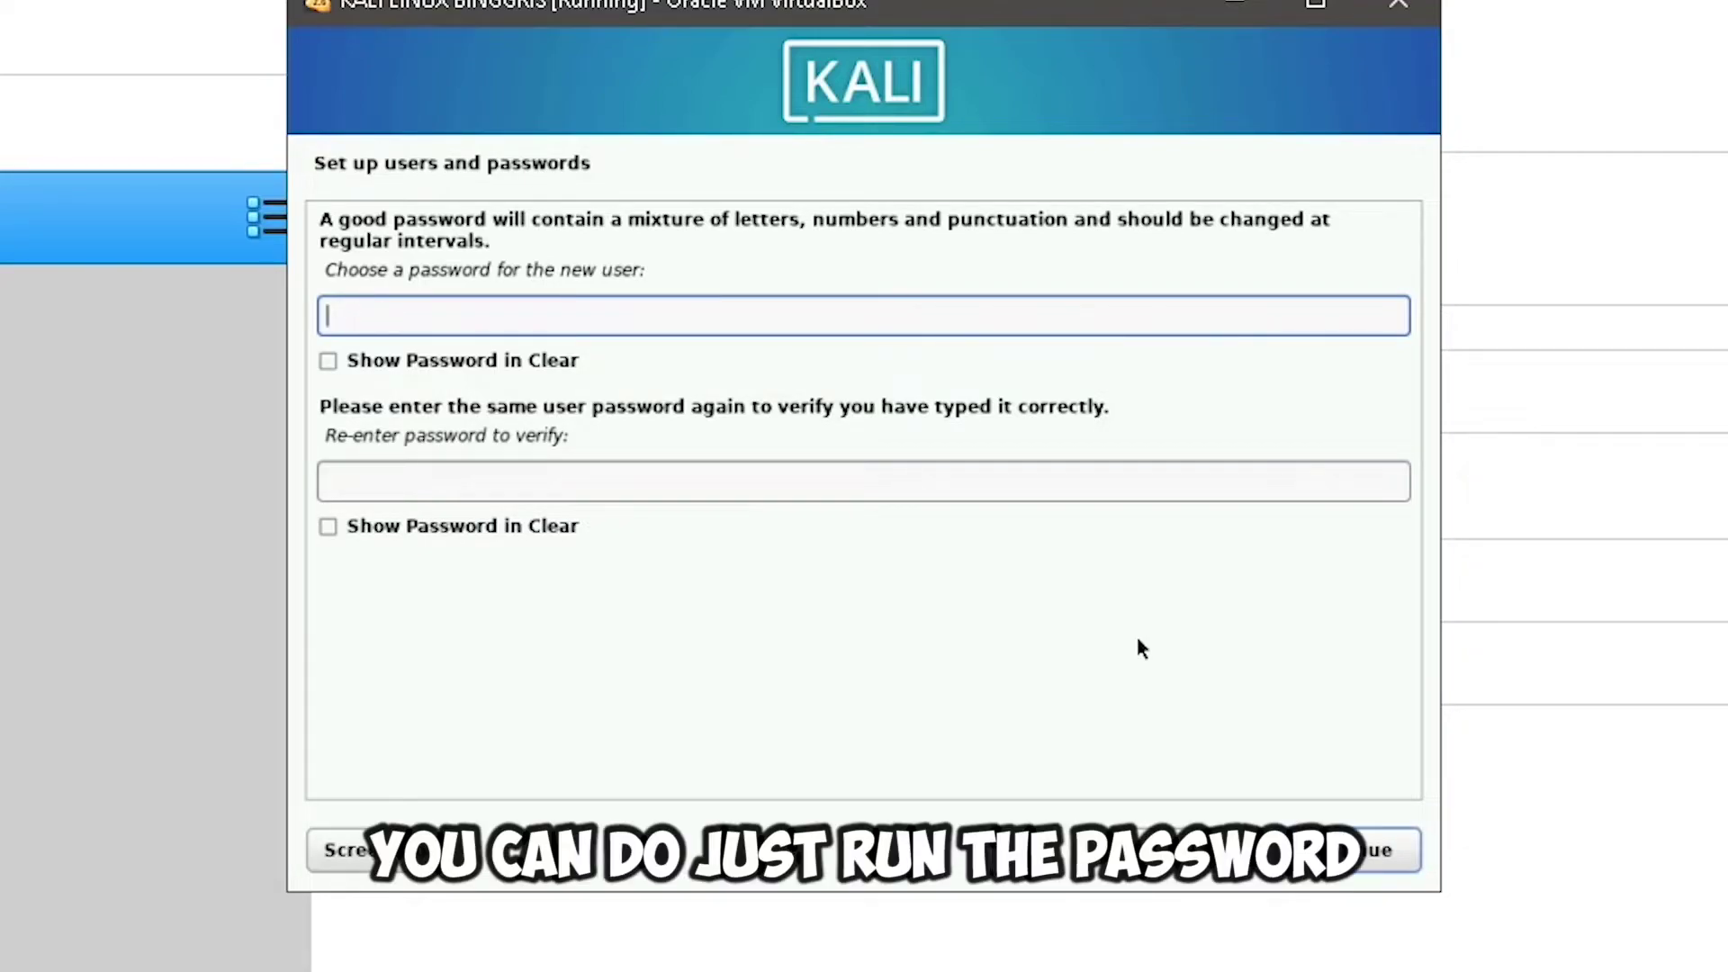
{"action": "type", "text": "*******"}
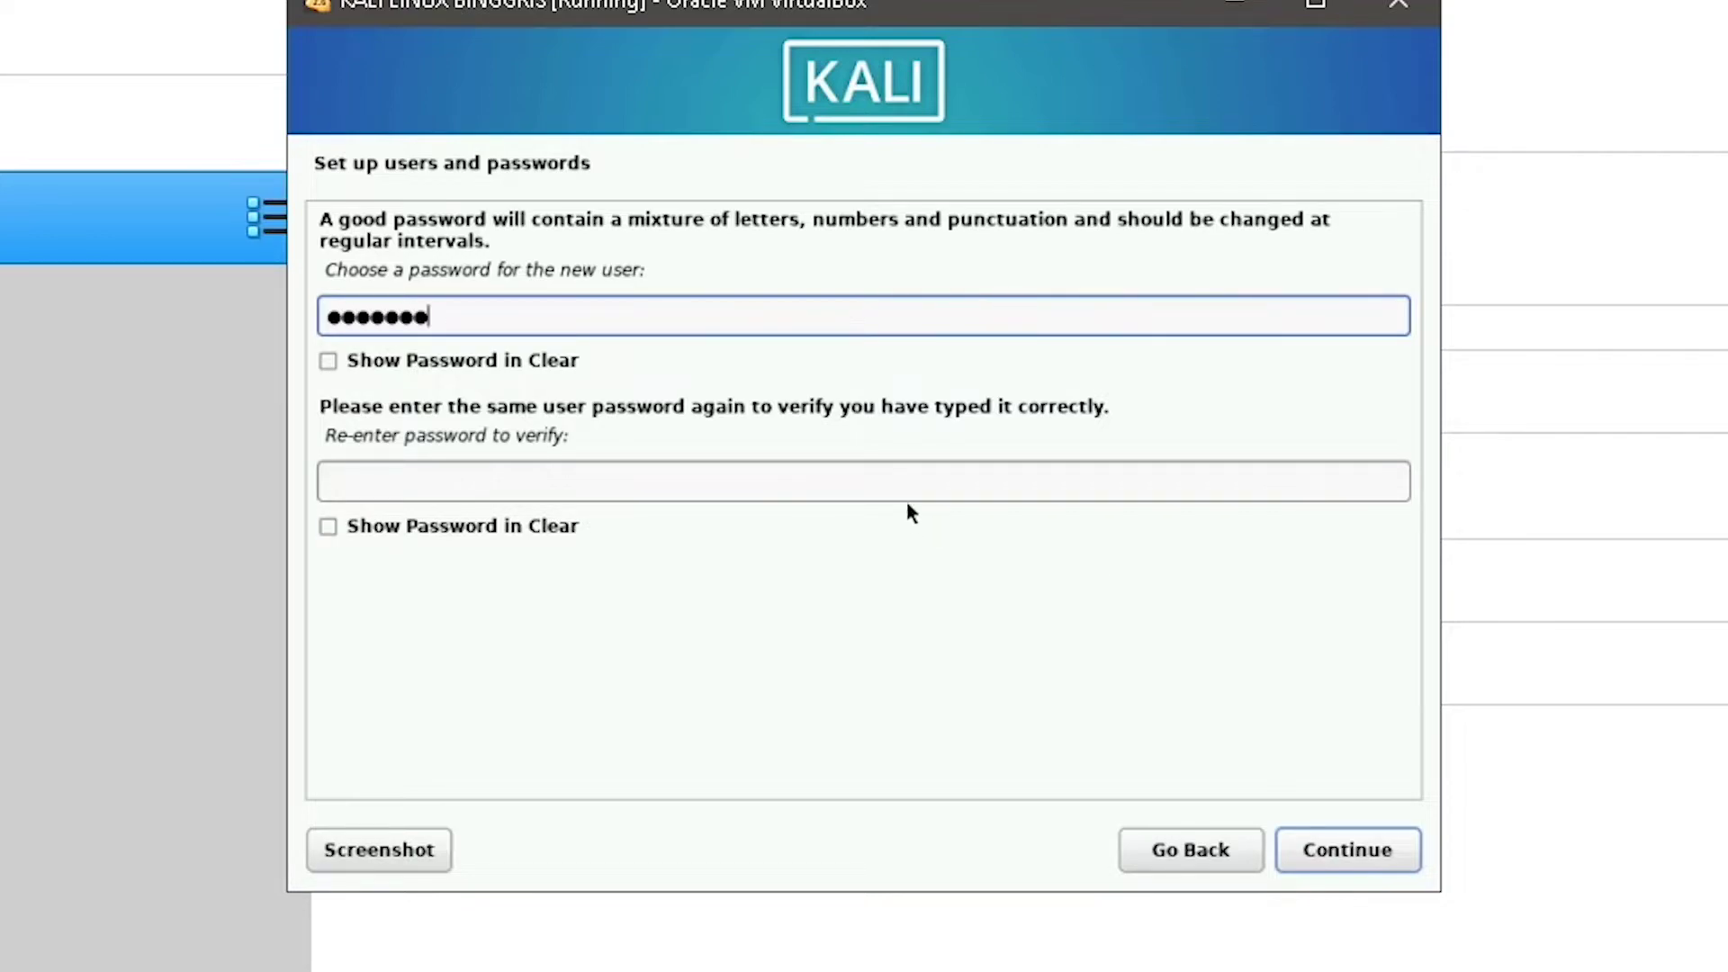
- Re-enter the password in the confirmation field, briefly reveal it to check, and continue
{"action": "left_click", "coordinate": [909, 486]}
{"action": "type", "text": "*******"}
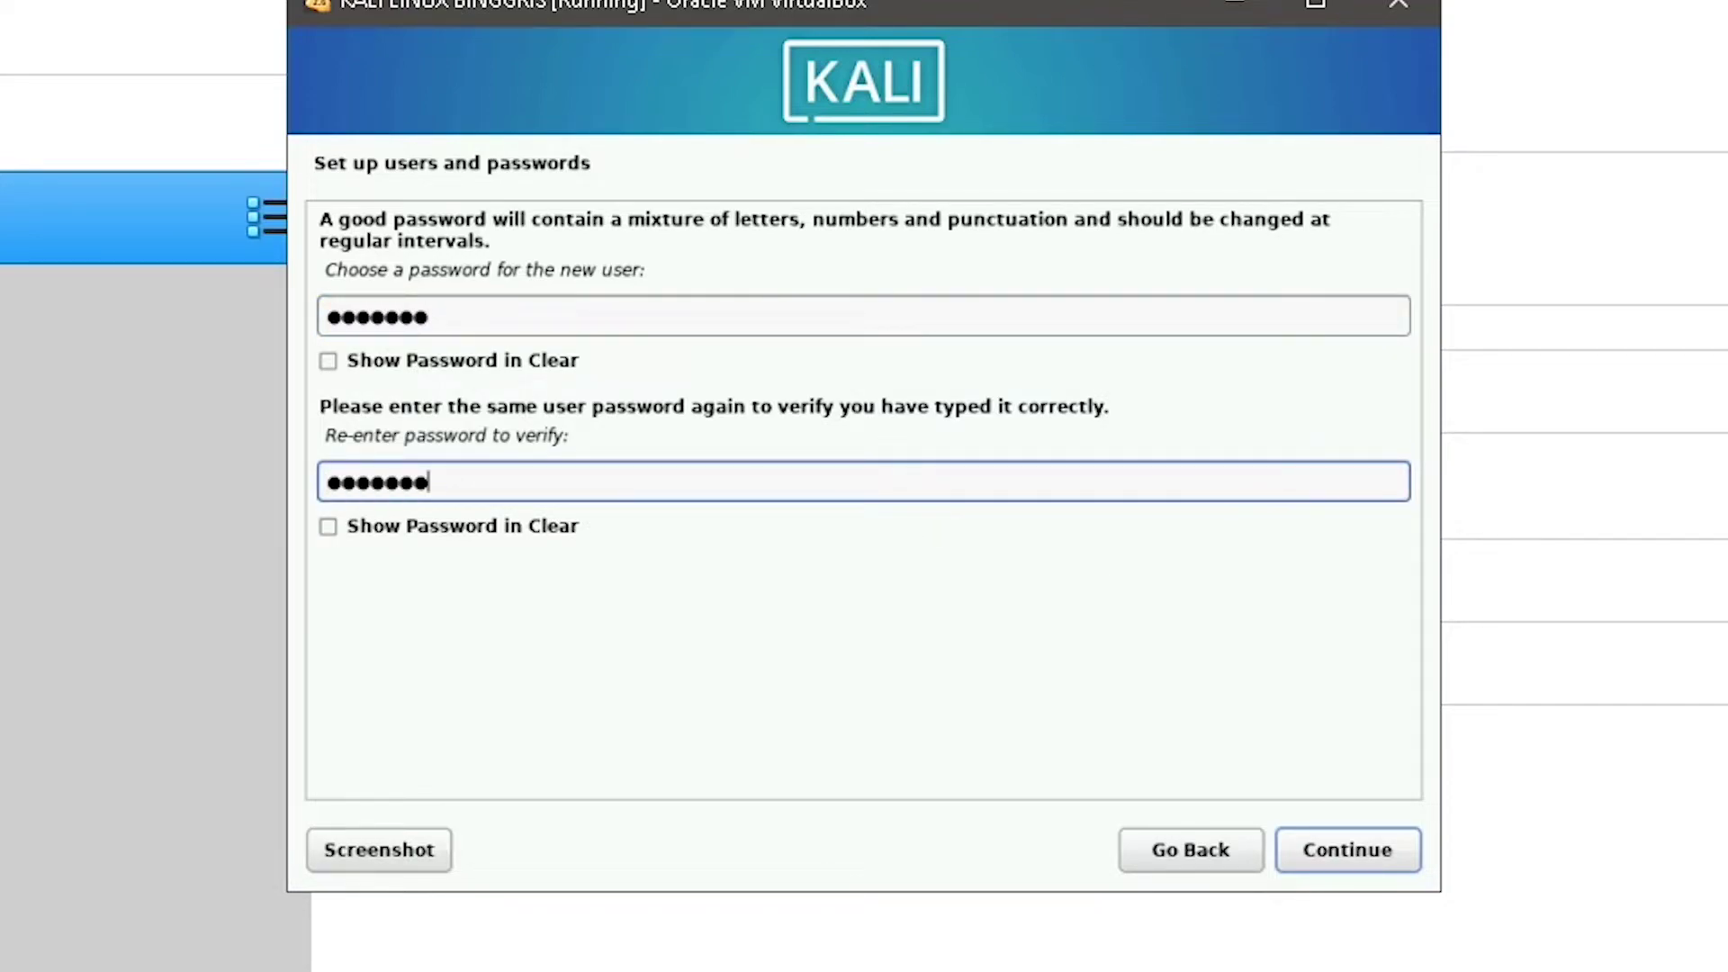
{"action": "left_click", "coordinate": [328, 360]}
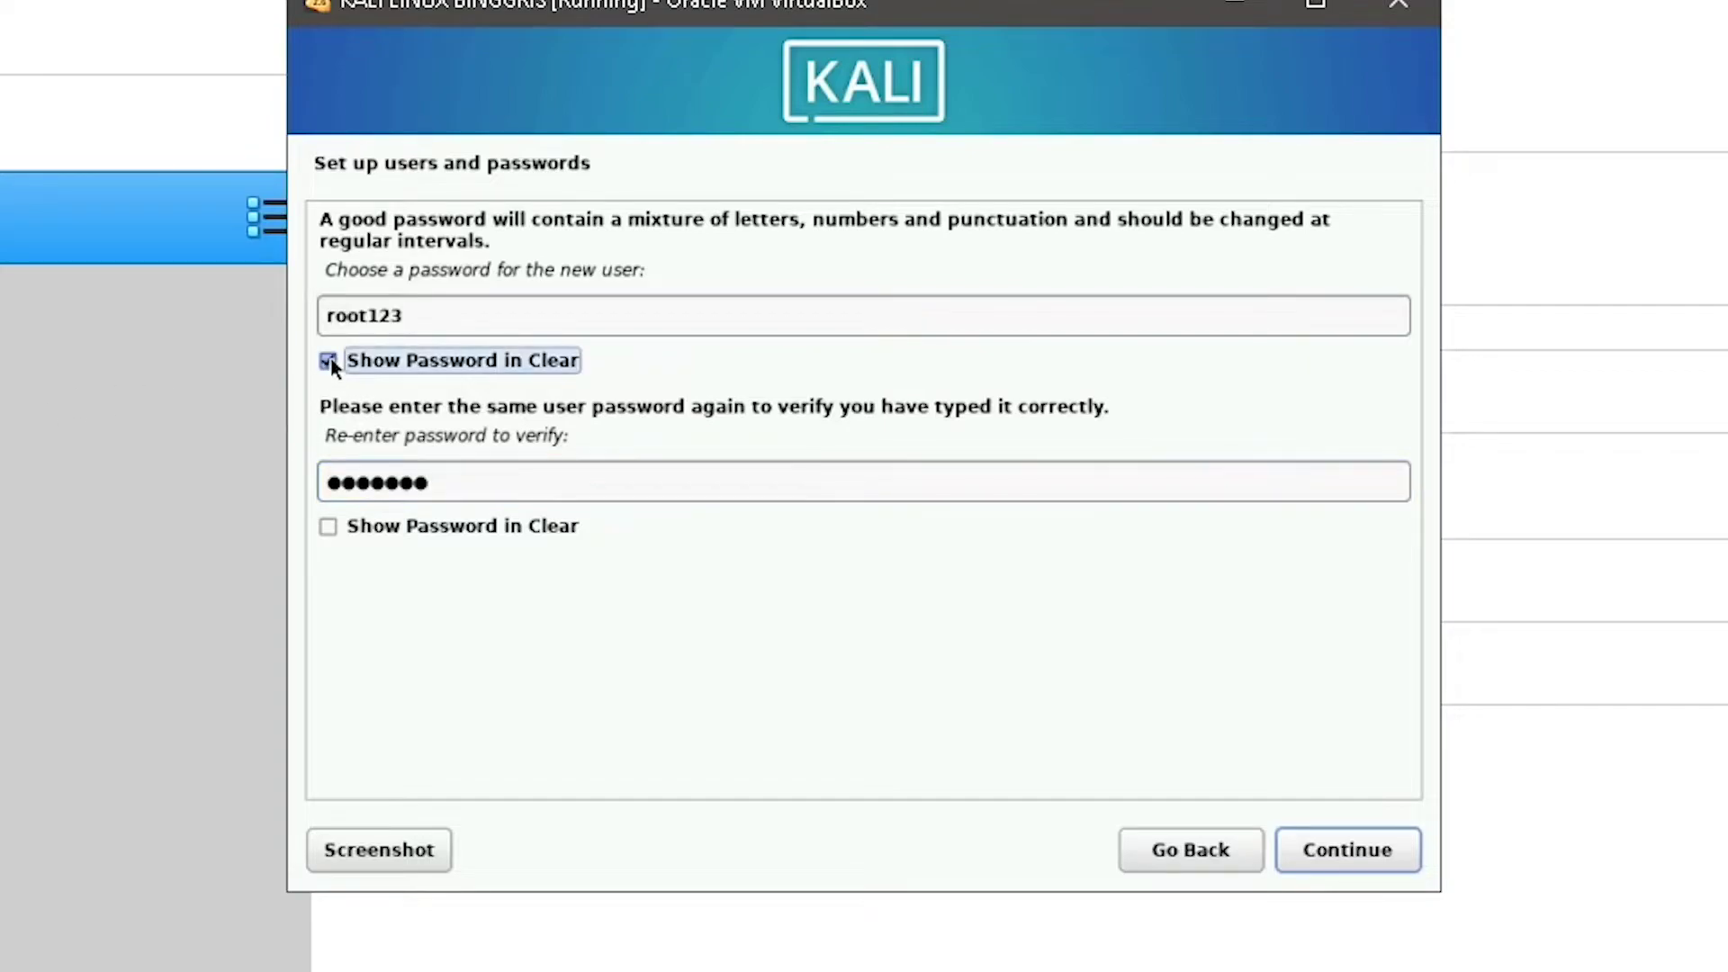
{"action": "left_click", "coordinate": [327, 360]}
{"action": "left_click", "coordinate": [1350, 859]}
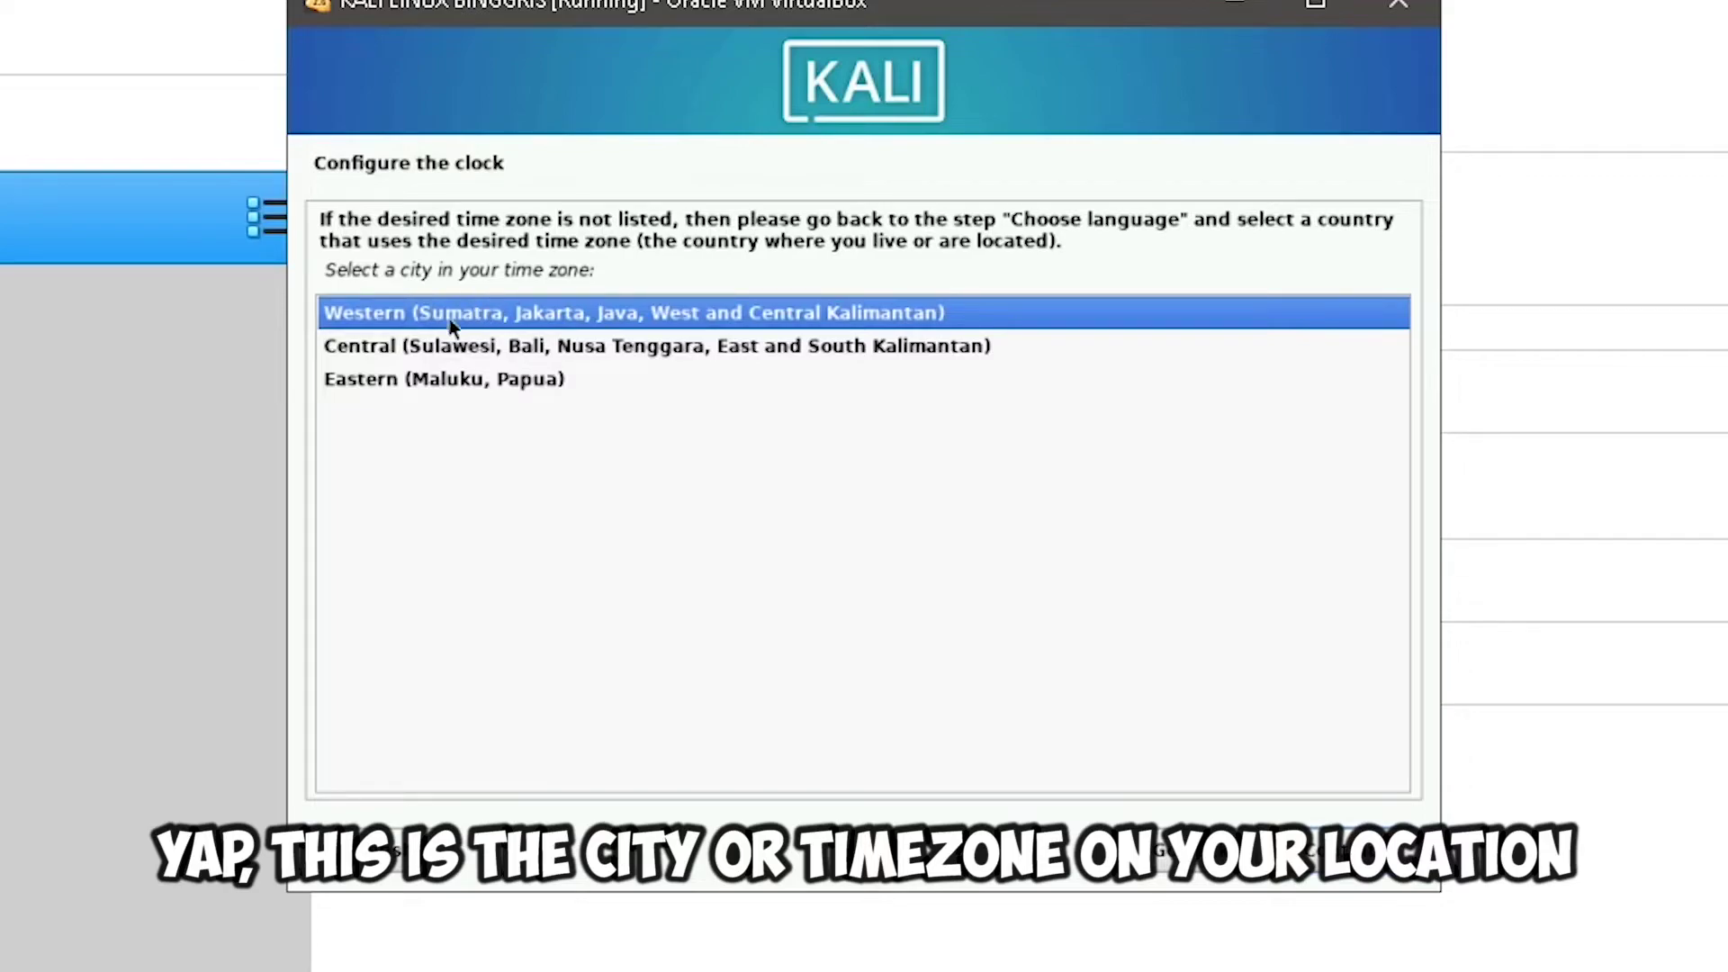
- Keep the Western (Sumatra, Jakarta, Java) time zone and continue
{"action": "left_click", "coordinate": [428, 353]}
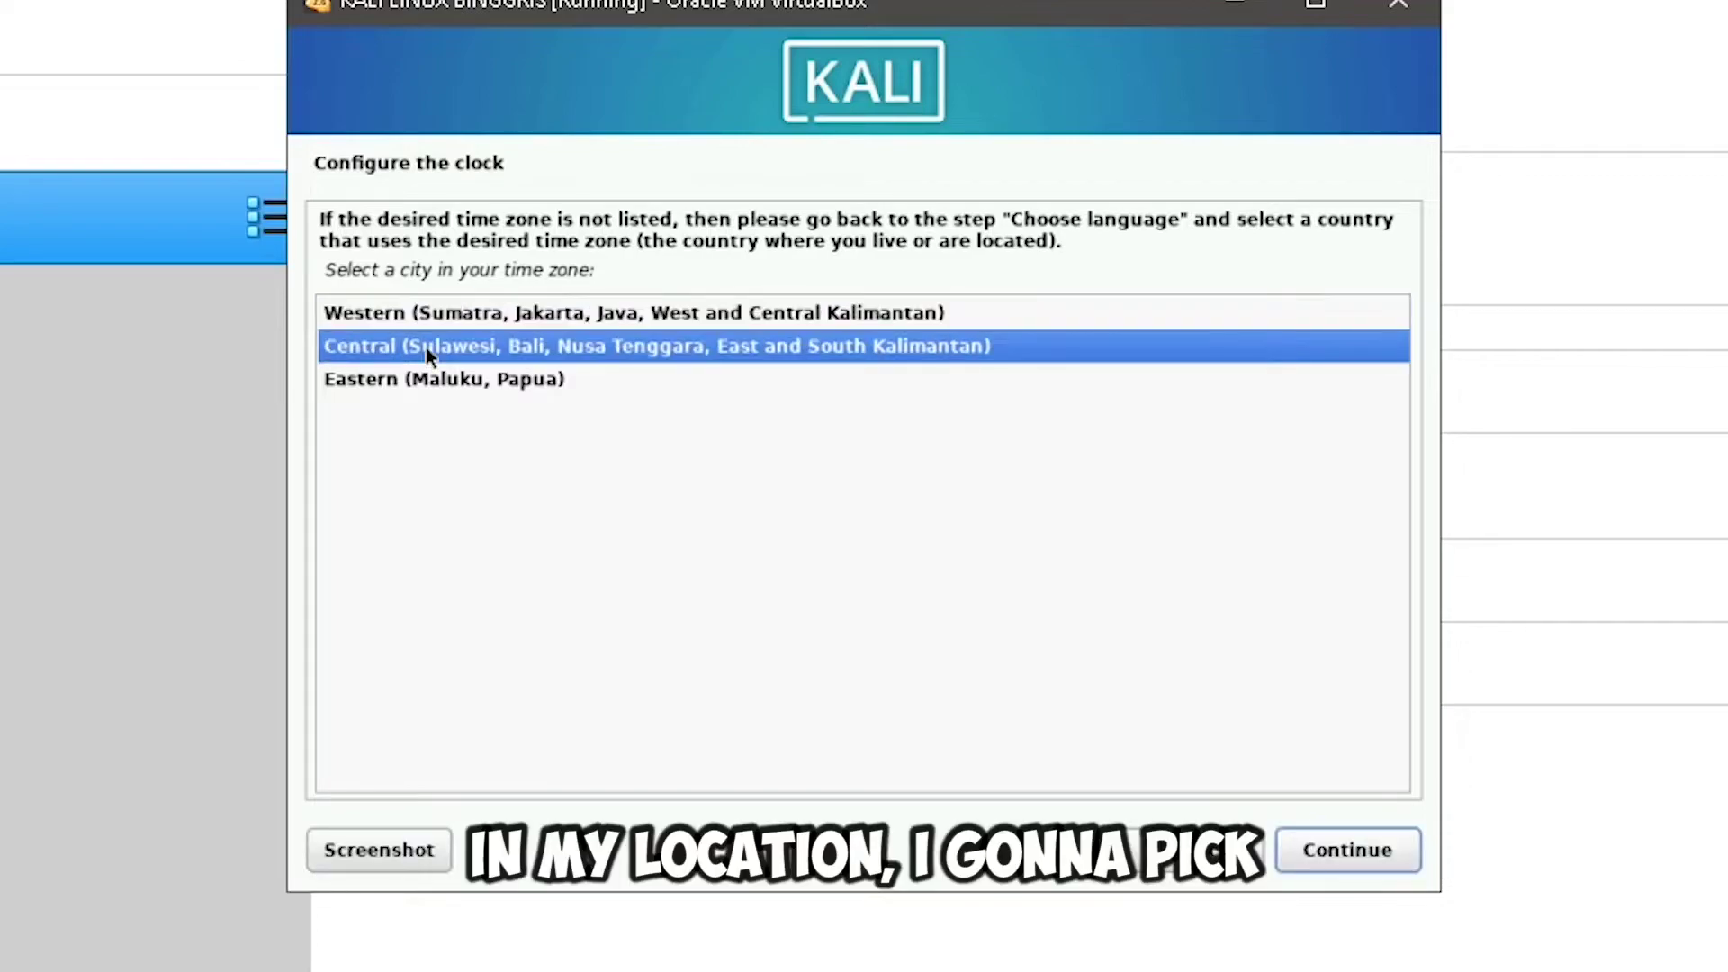
{"action": "left_click", "coordinate": [466, 312]}
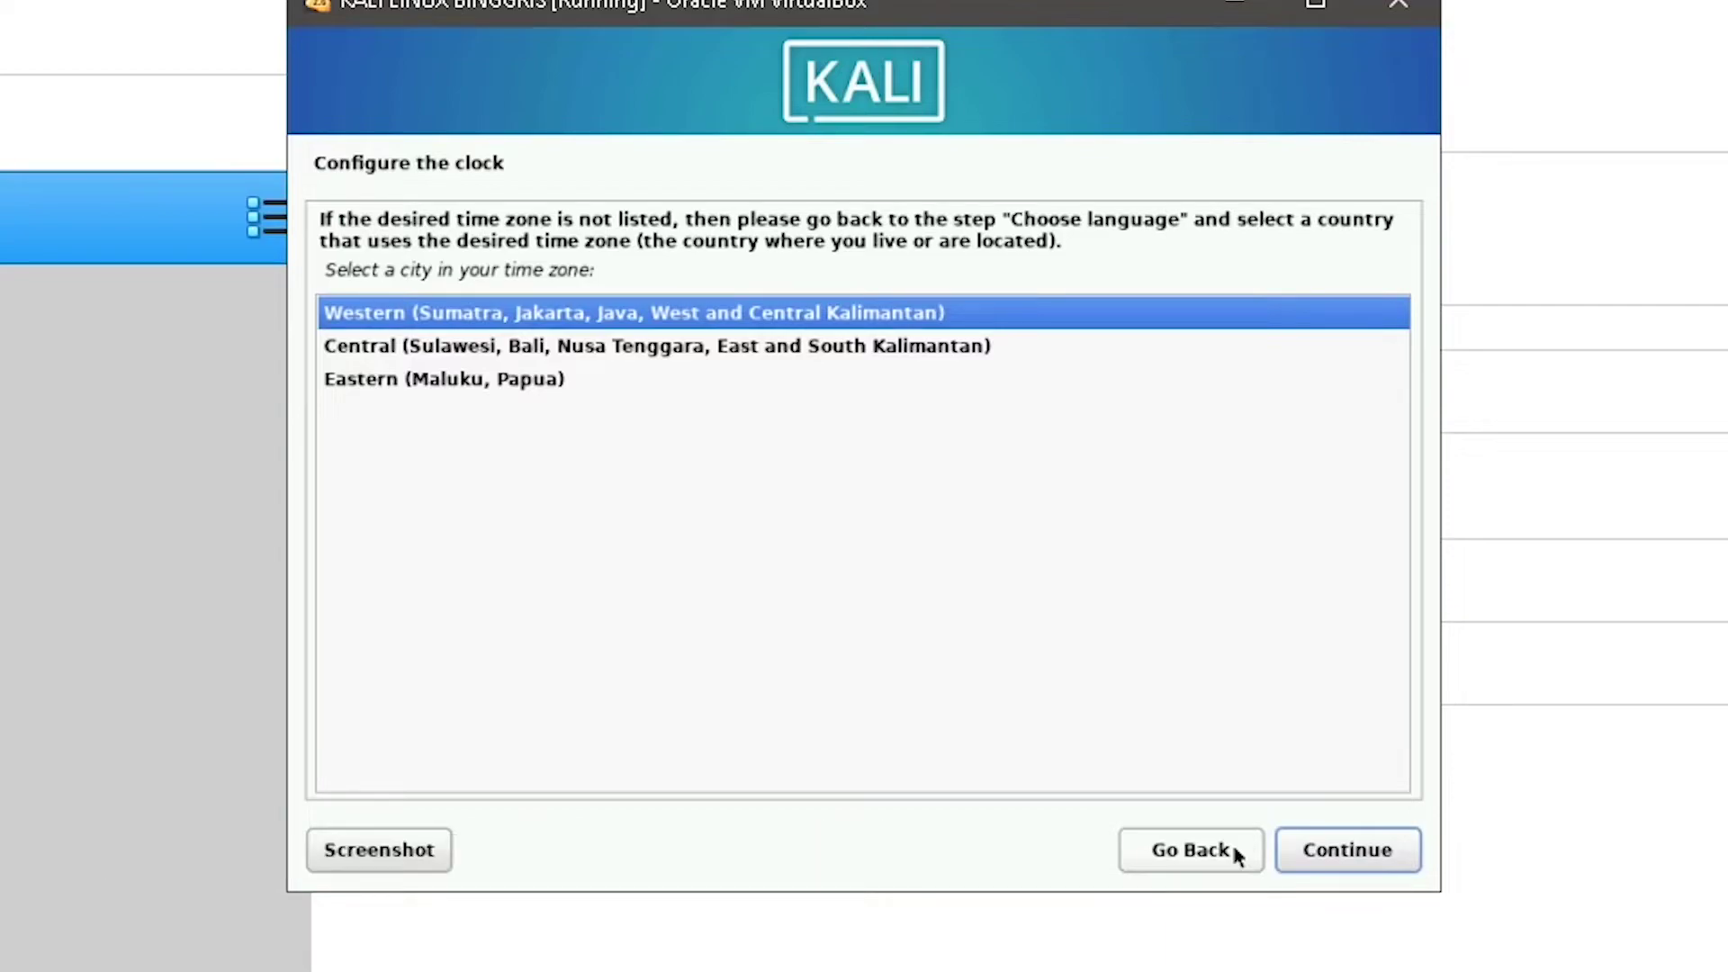
{"action": "left_click", "coordinate": [1397, 855]}
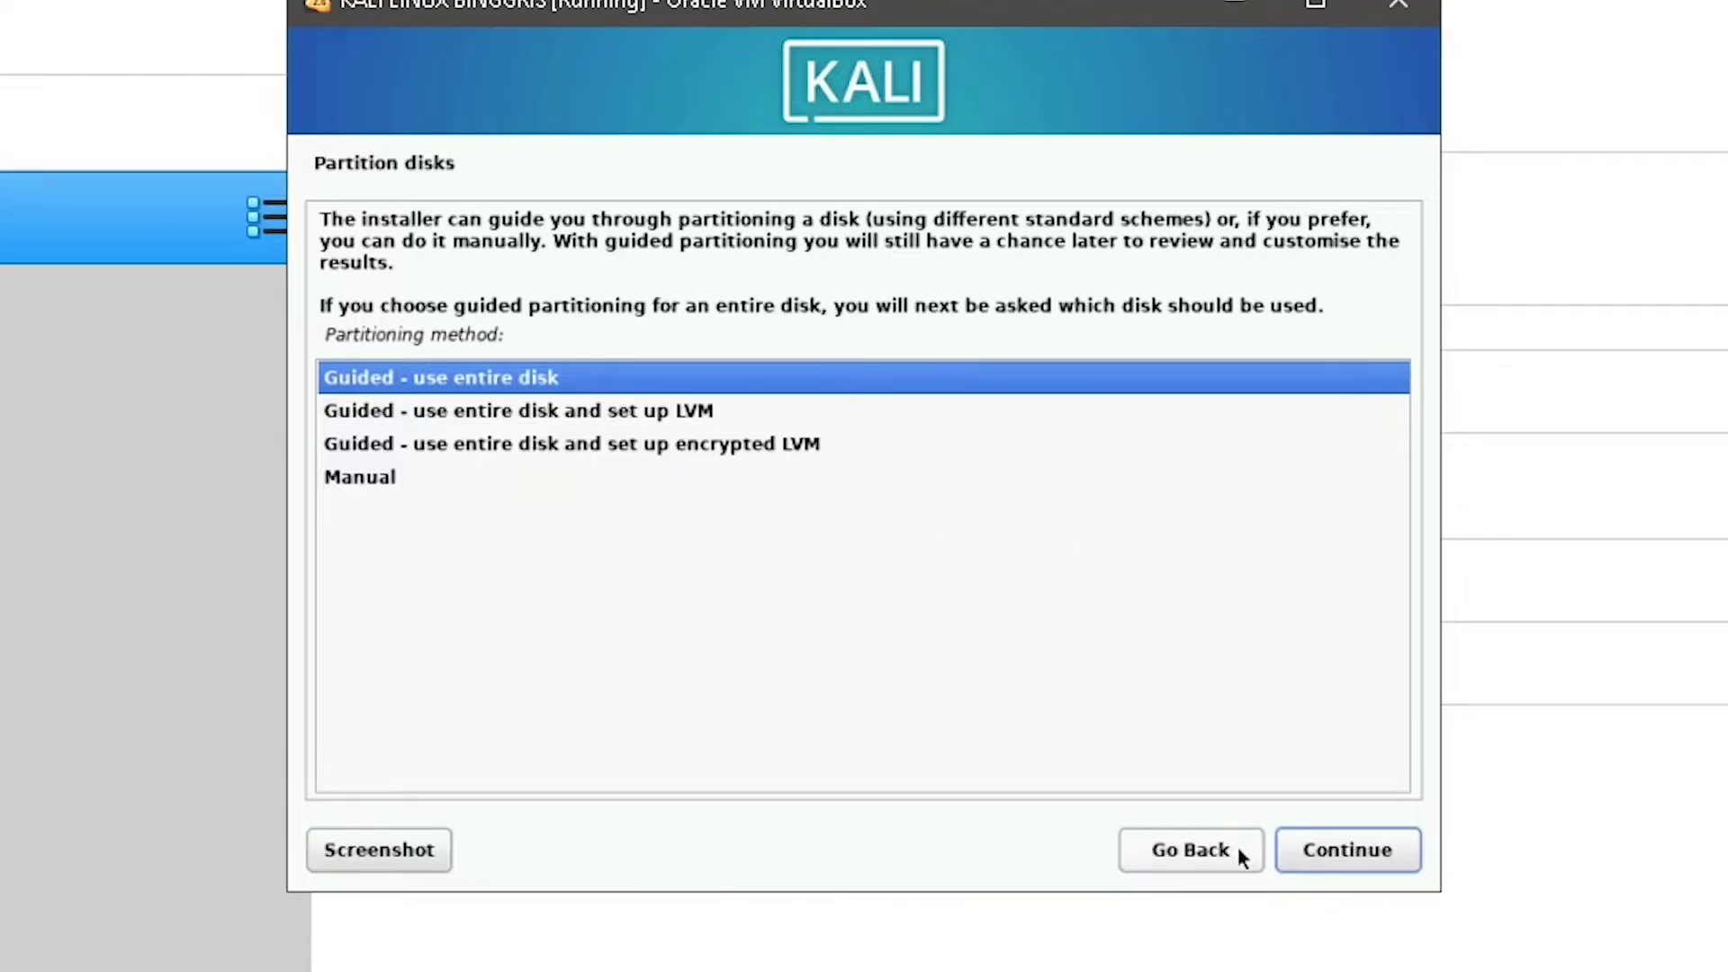
- Choose guided partitioning of the whole 21.6 GB VBOX HARDDISK with all files in one partition
{"action": "left_click", "coordinate": [1344, 850]}
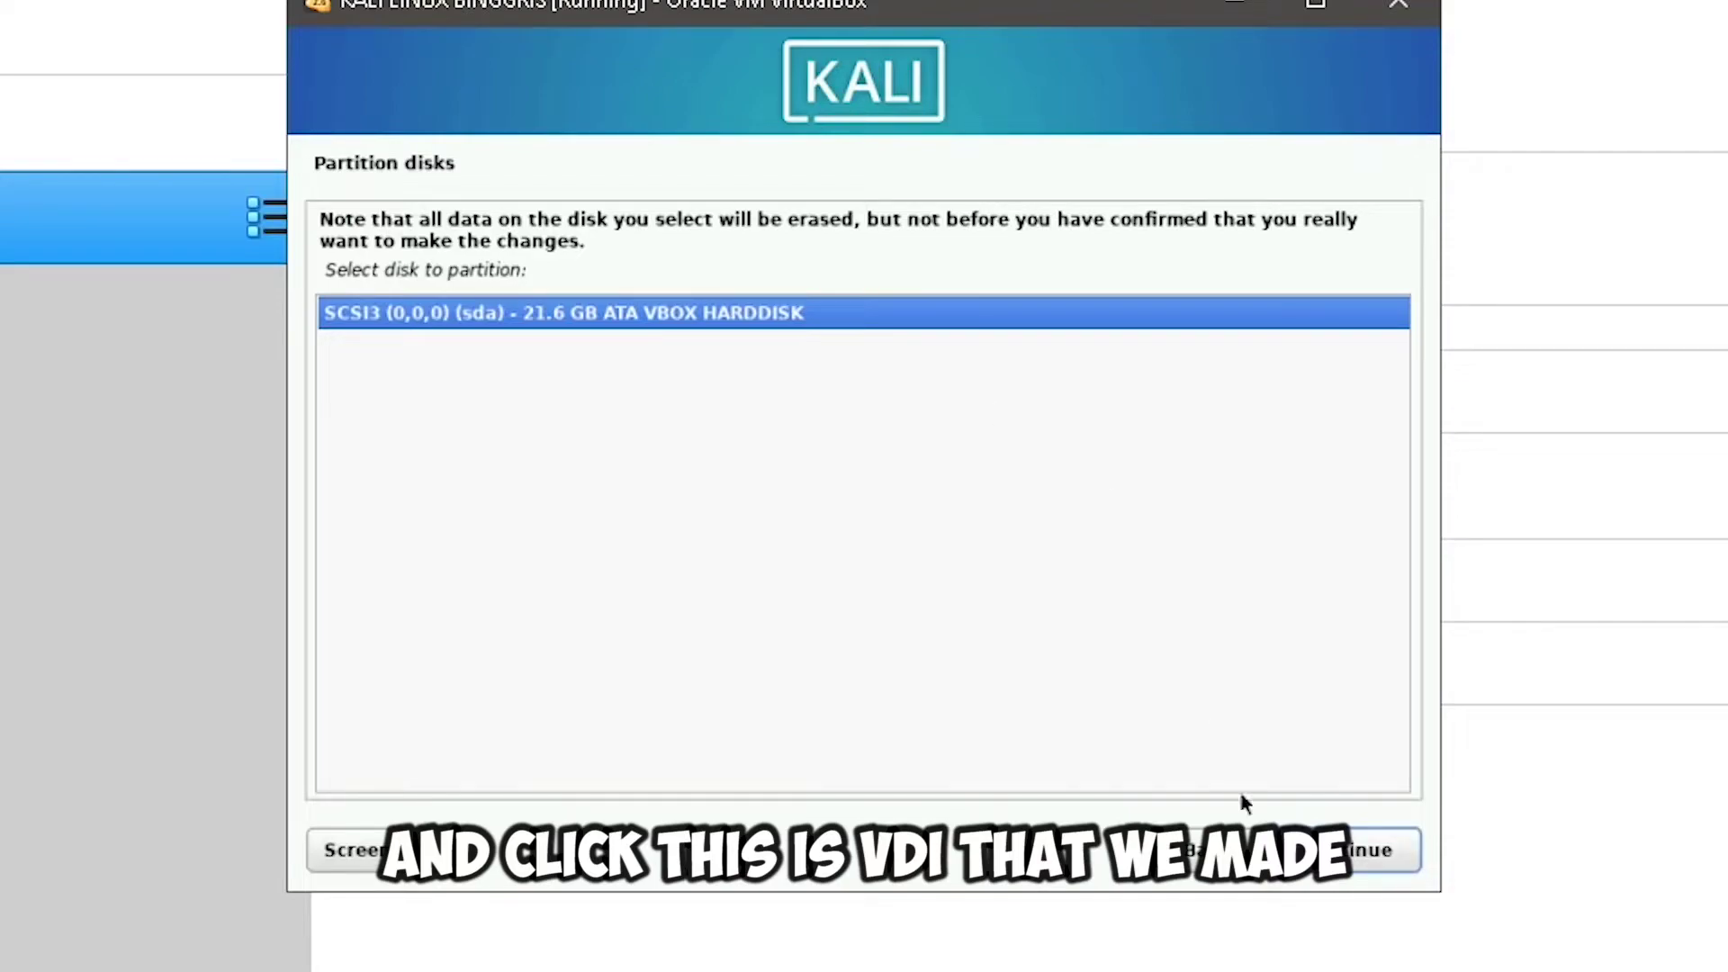
{"action": "left_click", "coordinate": [1348, 851]}
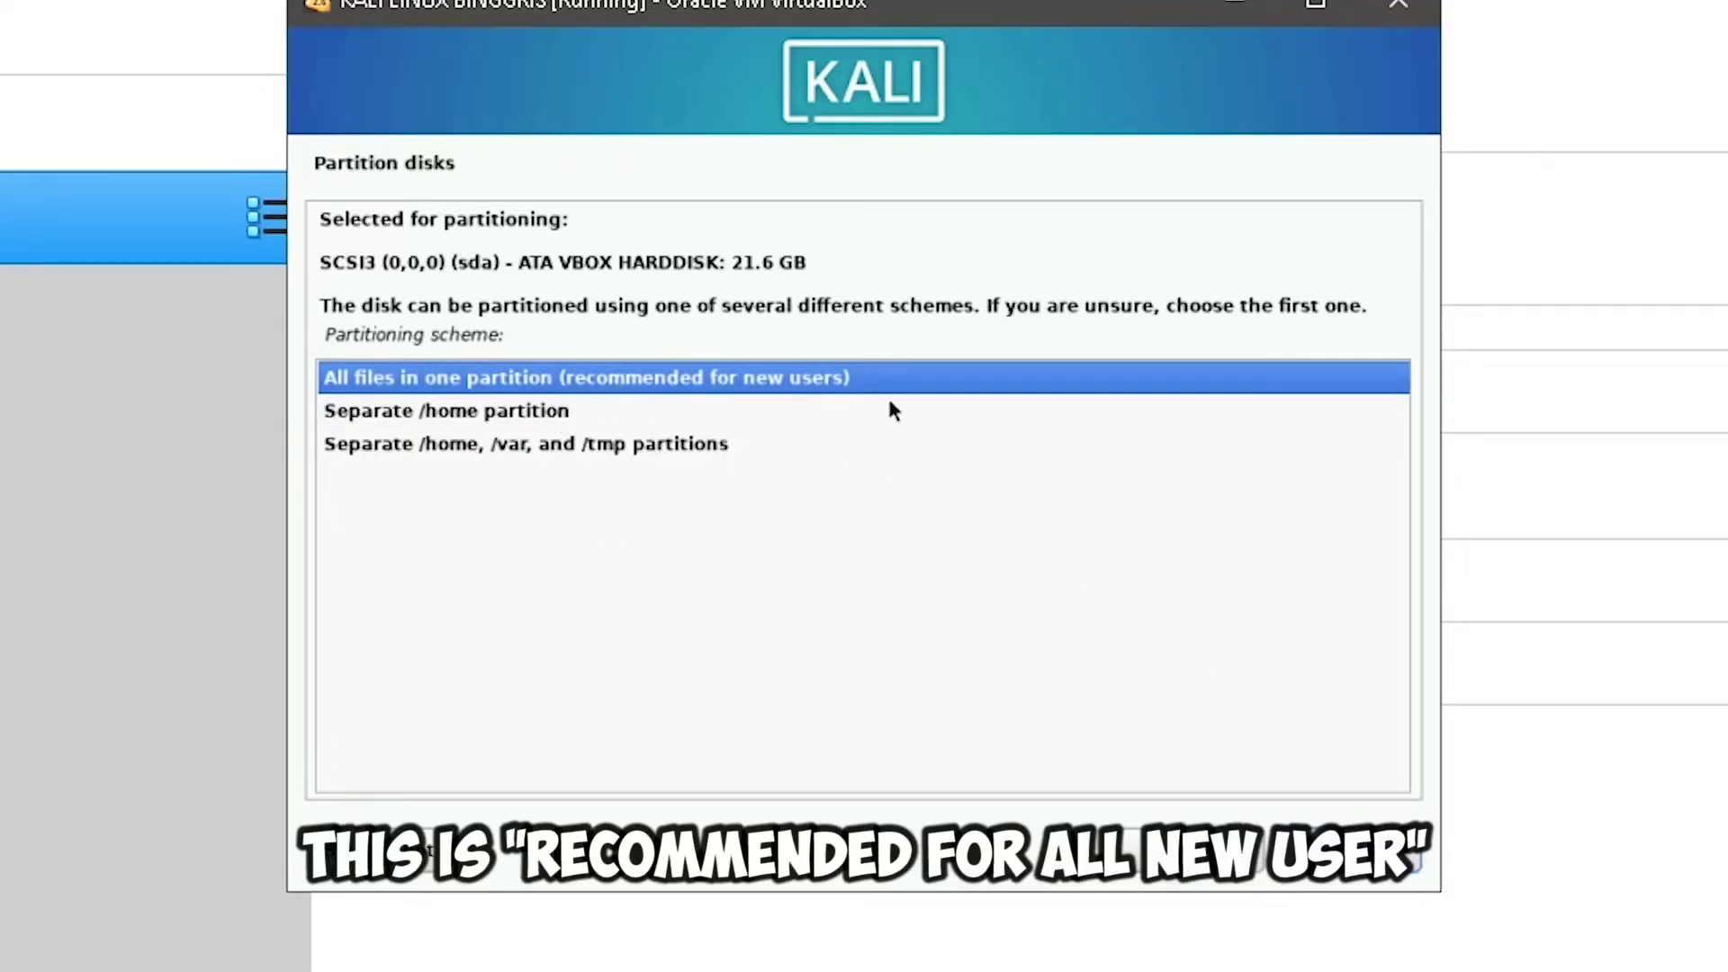
{"action": "left_click", "coordinate": [1371, 852]}
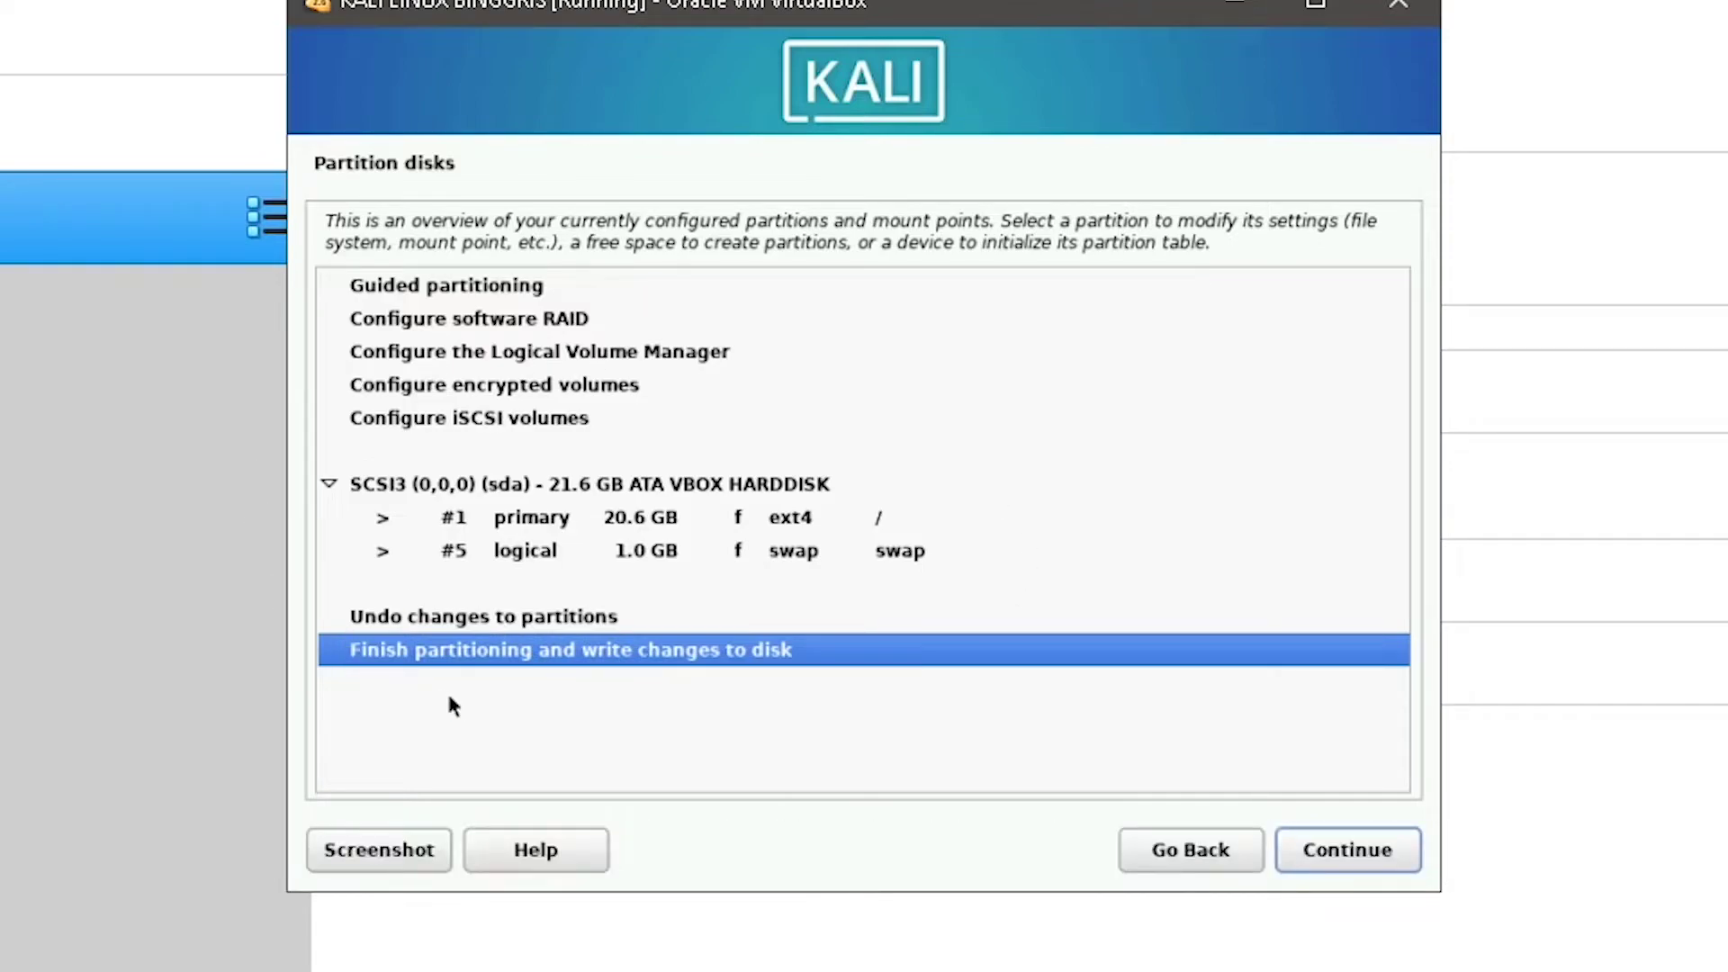
- Finish partitioning and confirm Yes to write the changes to disk
{"action": "left_click", "coordinate": [1346, 851]}
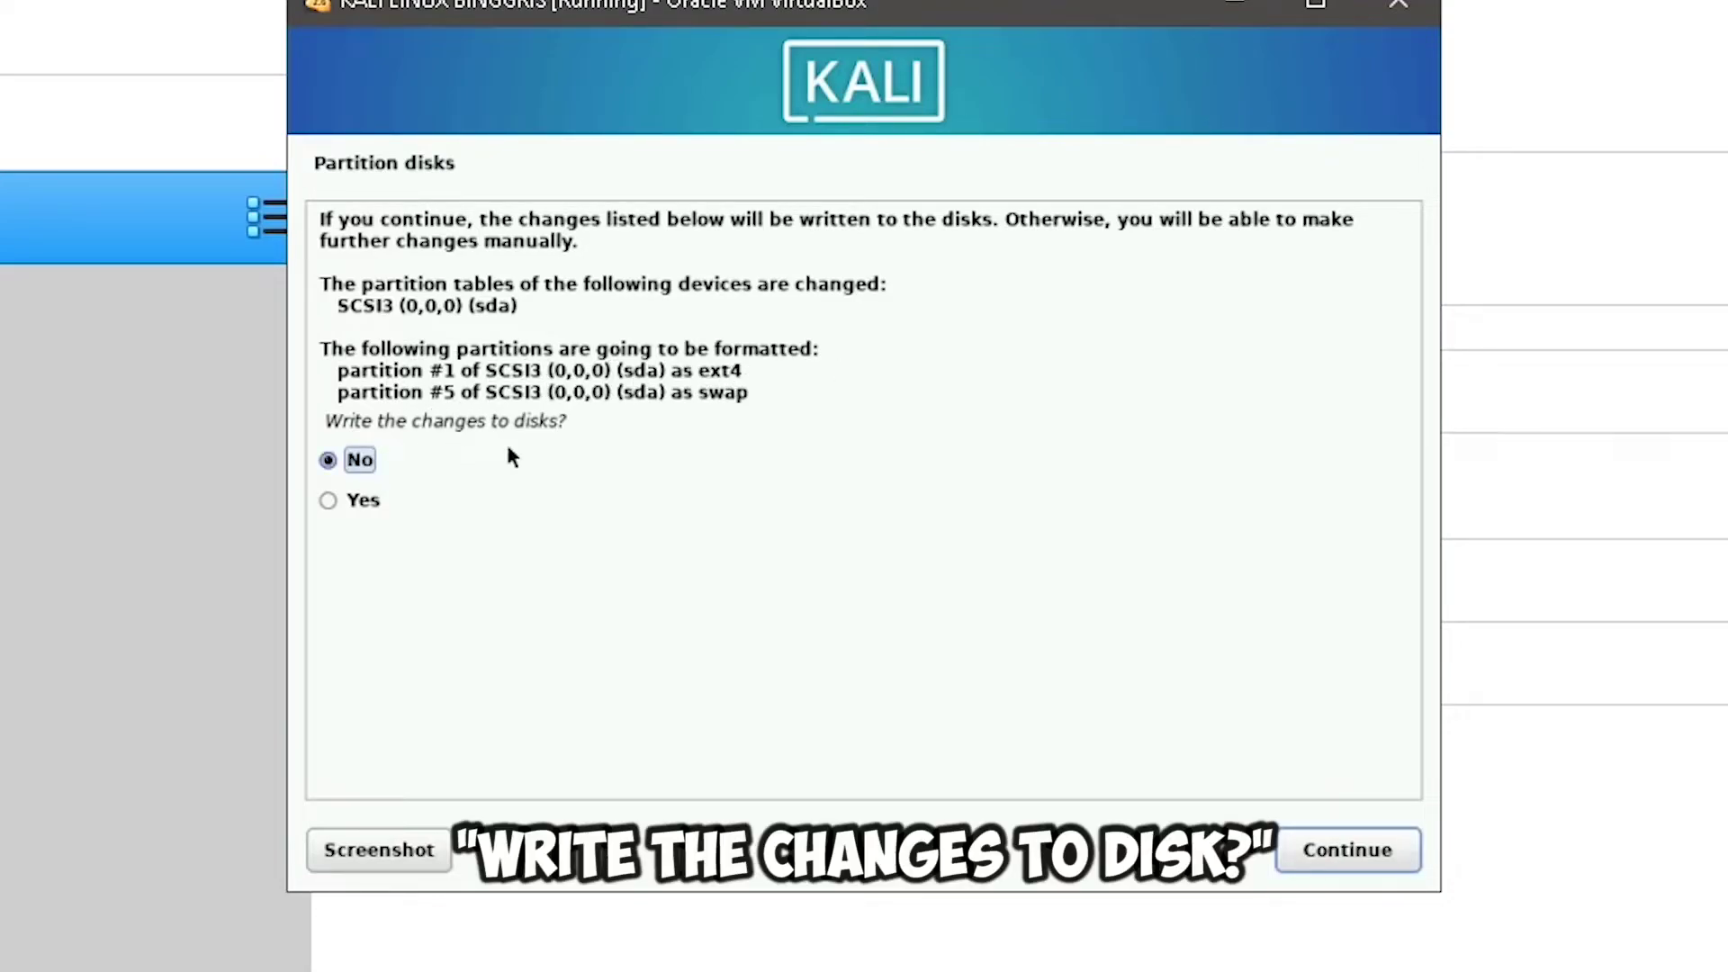
{"action": "left_click", "coordinate": [380, 504]}
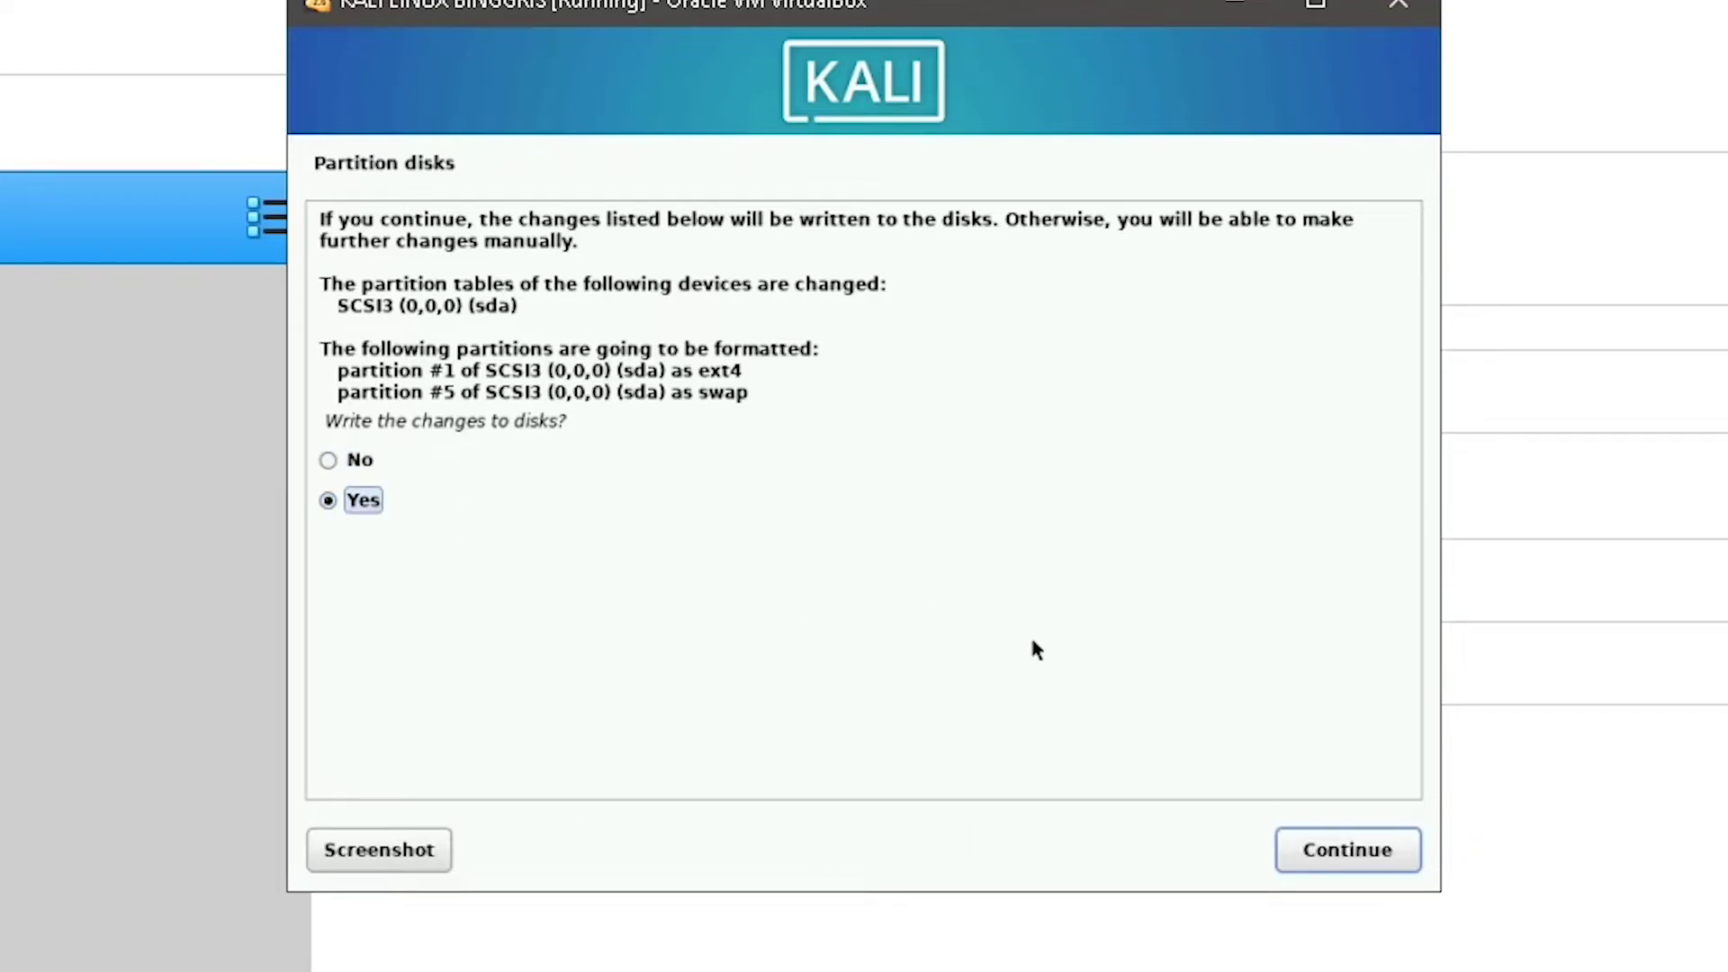
{"action": "left_click", "coordinate": [1286, 846]}
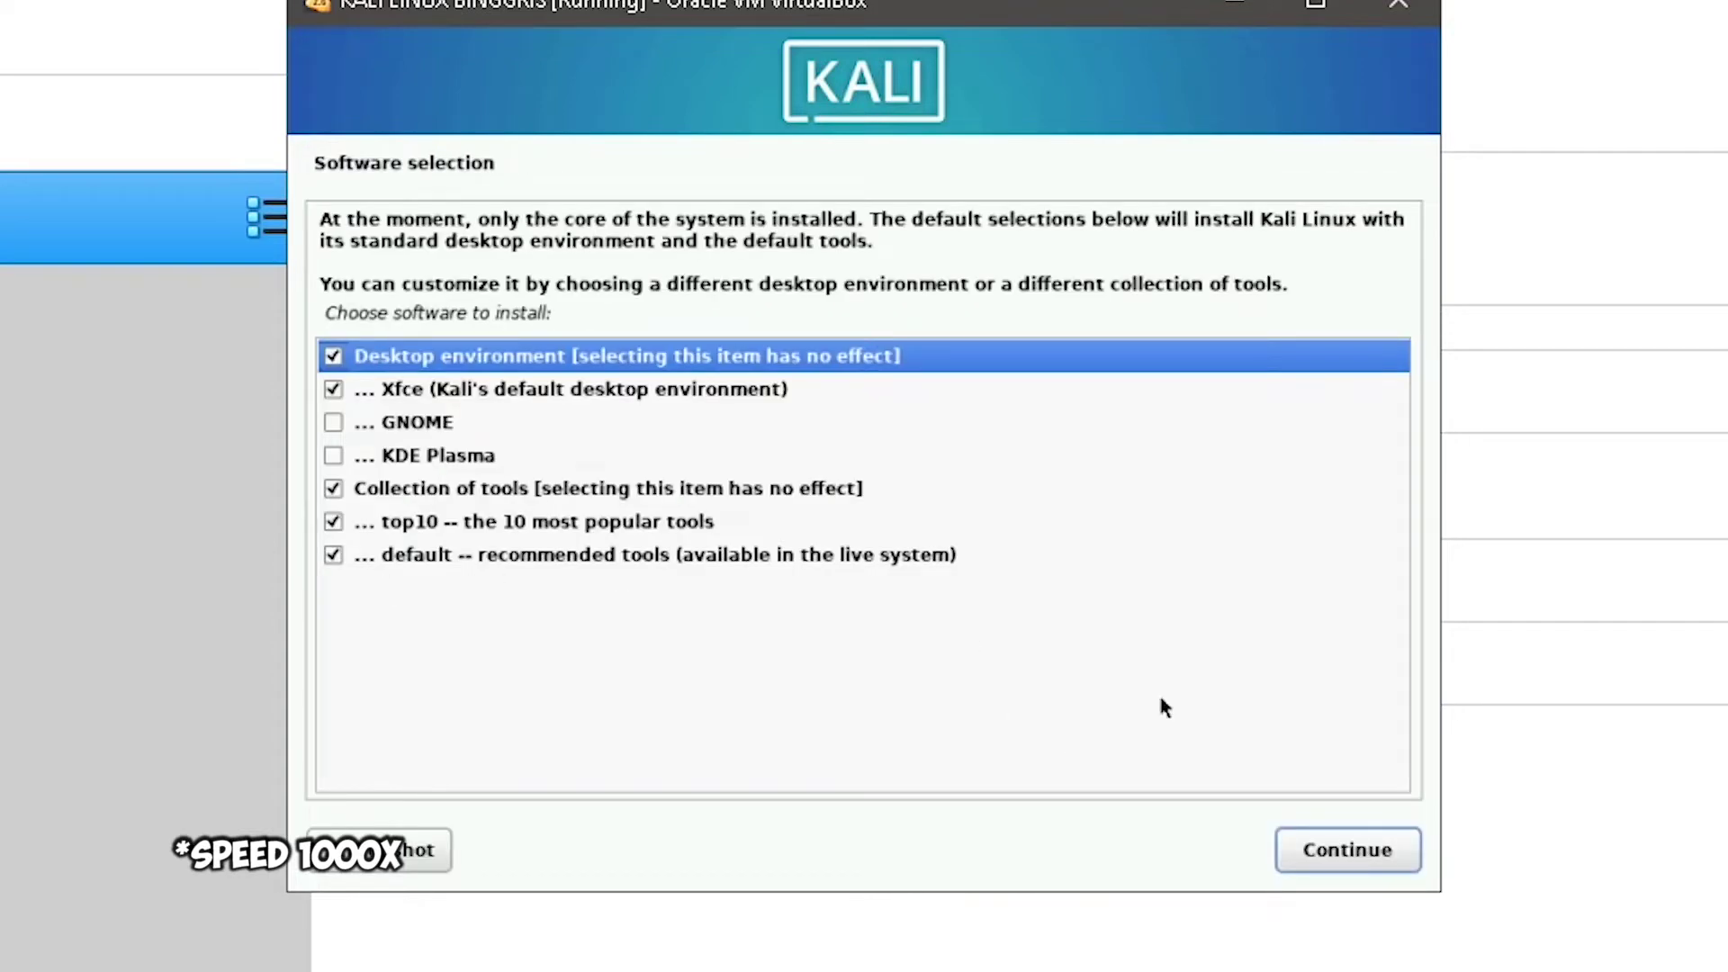
- Accept the default Xfce, top10 and default tools selection and start the installation
{"action": "key", "text": "Return"}
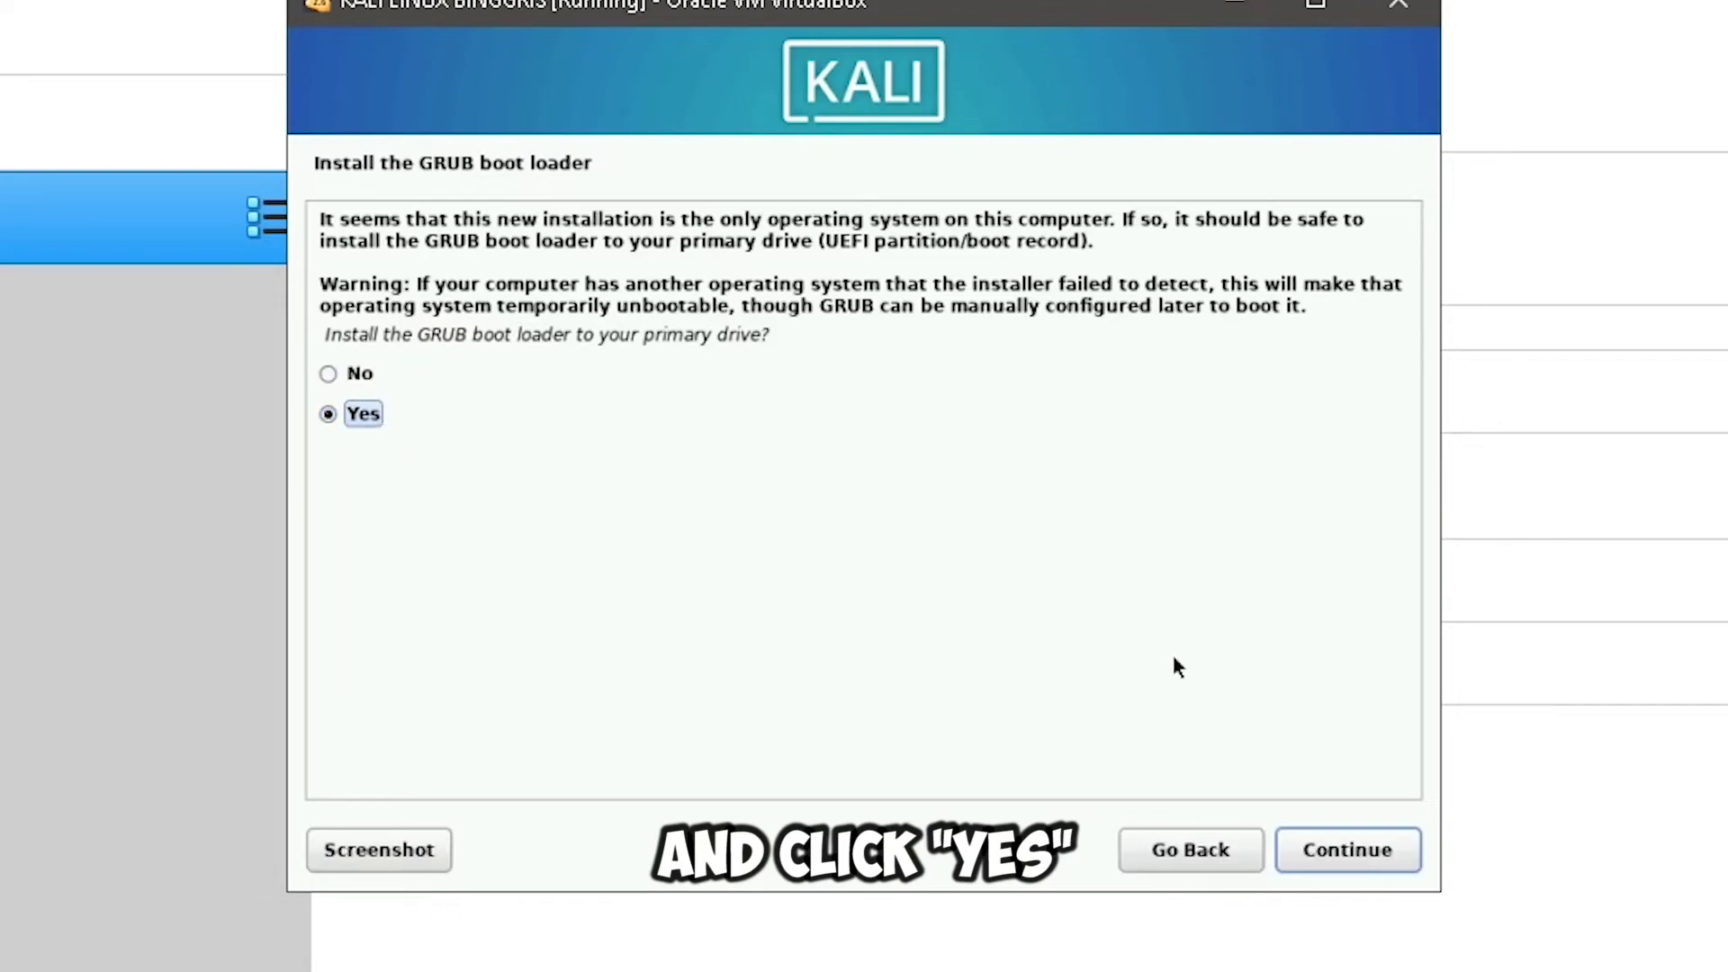
- Install the GRUB boot loader on /dev/sda
{"action": "left_click", "coordinate": [1363, 855]}
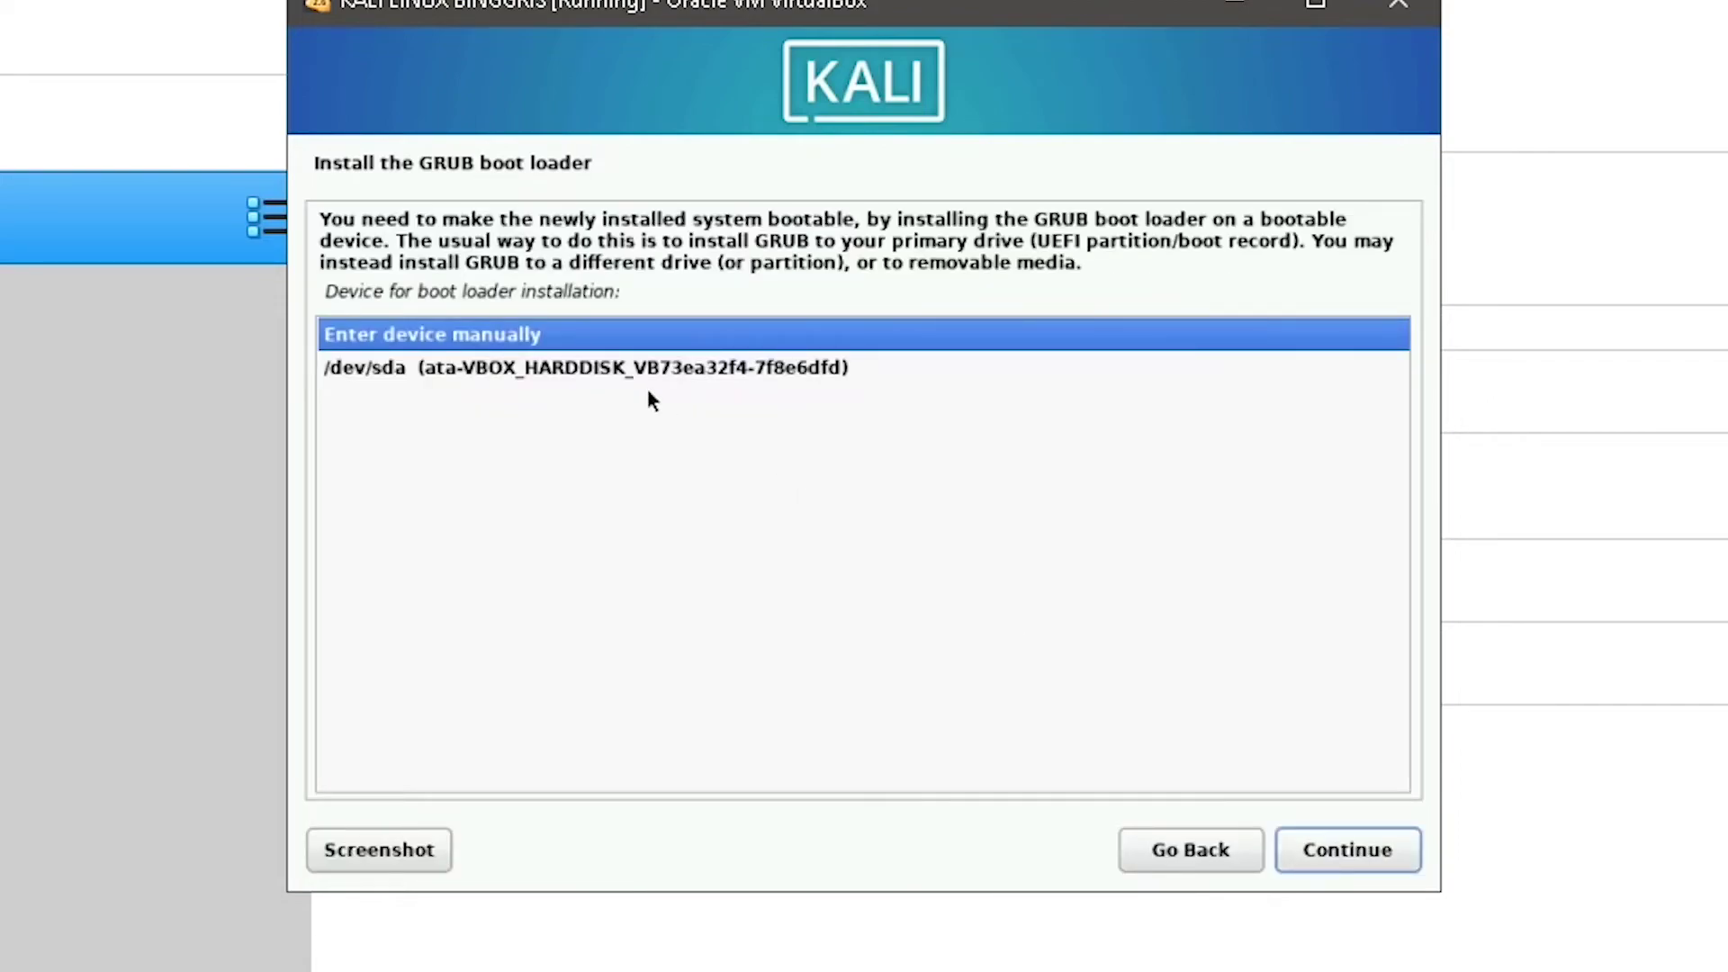
{"action": "left_click", "coordinate": [425, 372]}
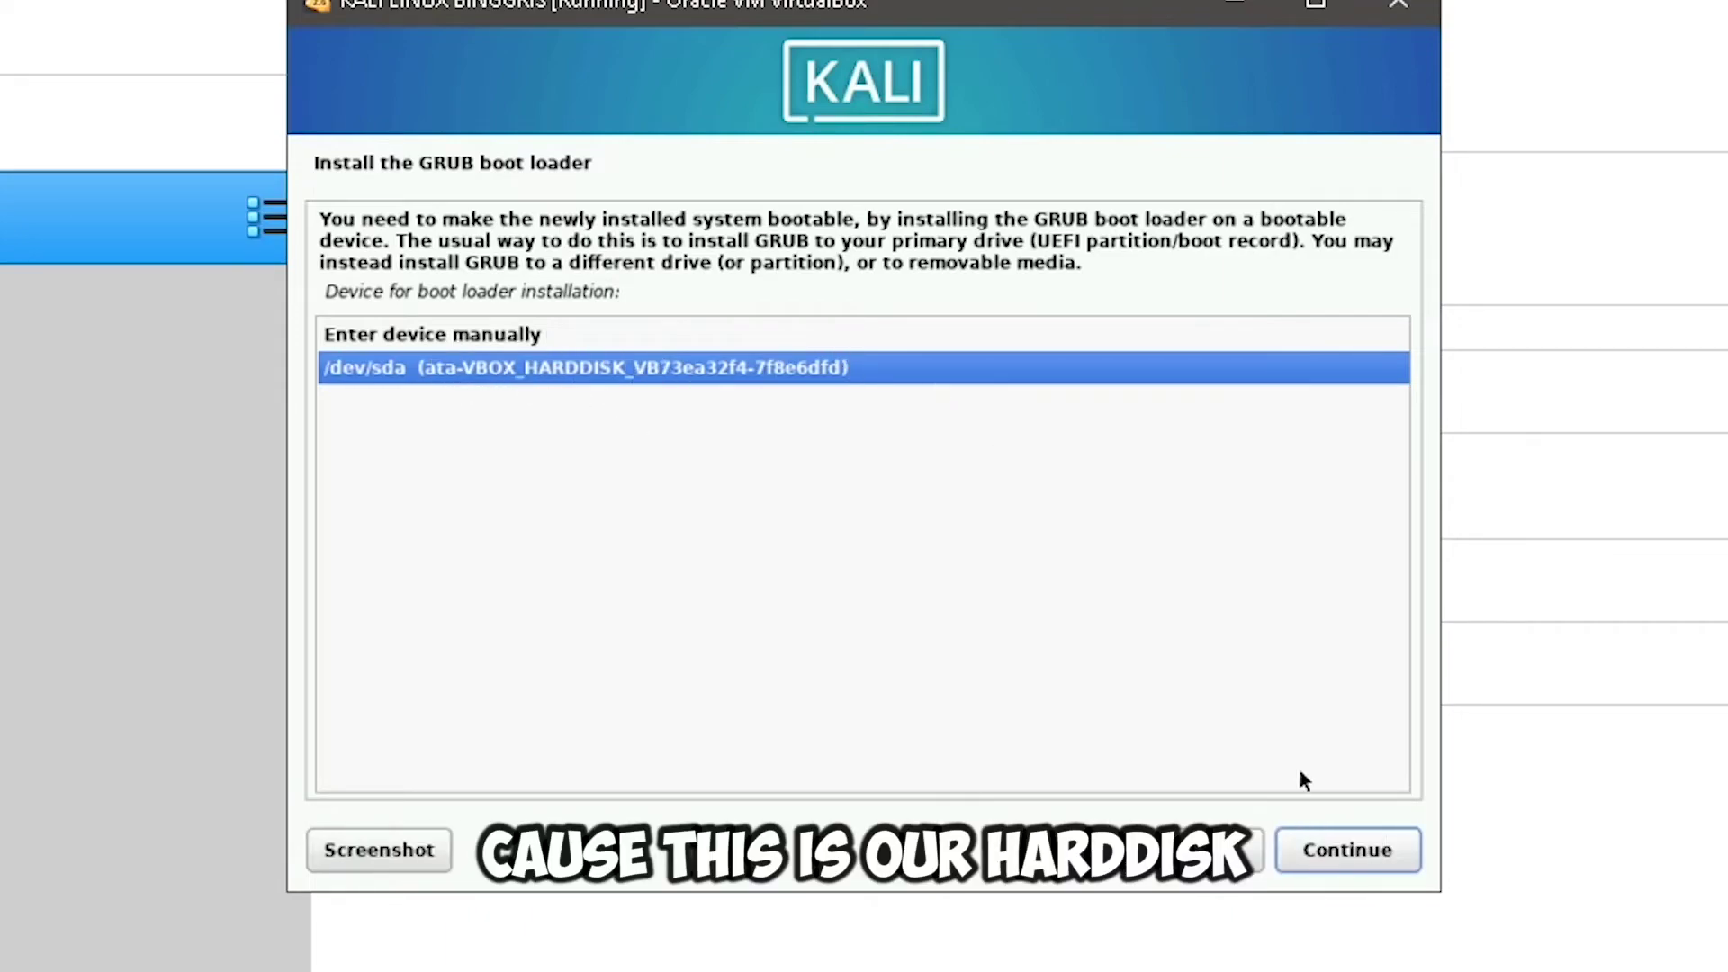
{"action": "left_click", "coordinate": [1374, 855]}
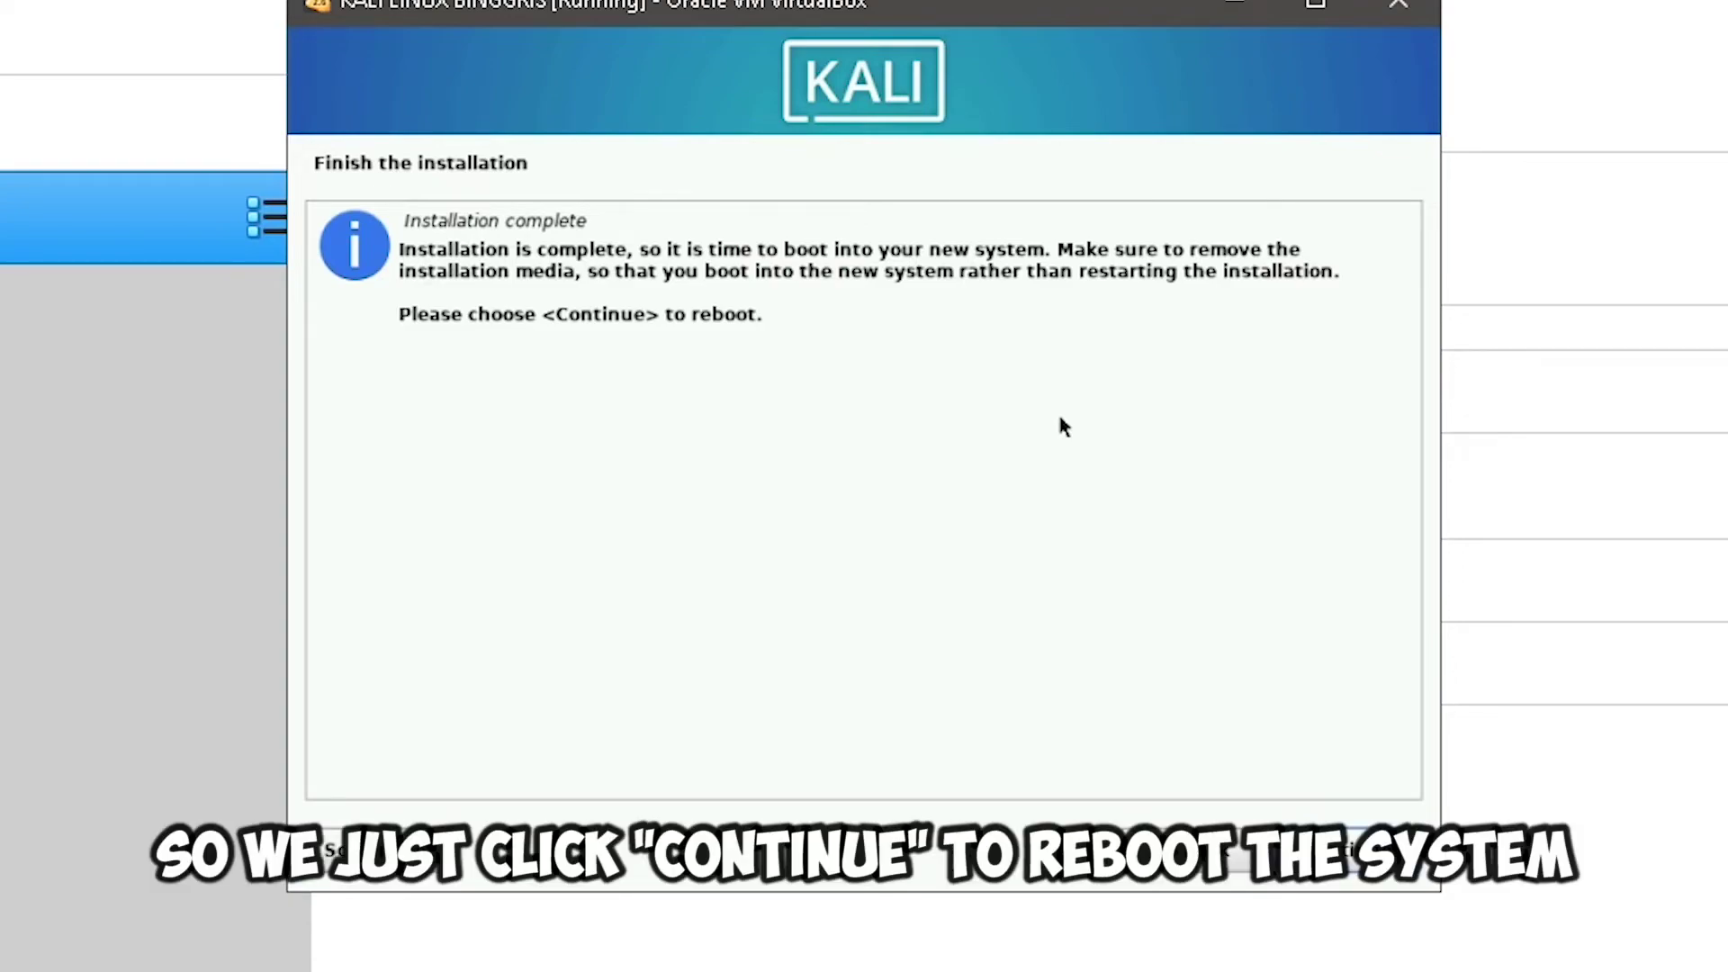
- Reboot into the installed Kali system and maximize the VM window
{"action": "left_click", "coordinate": [1358, 853]}
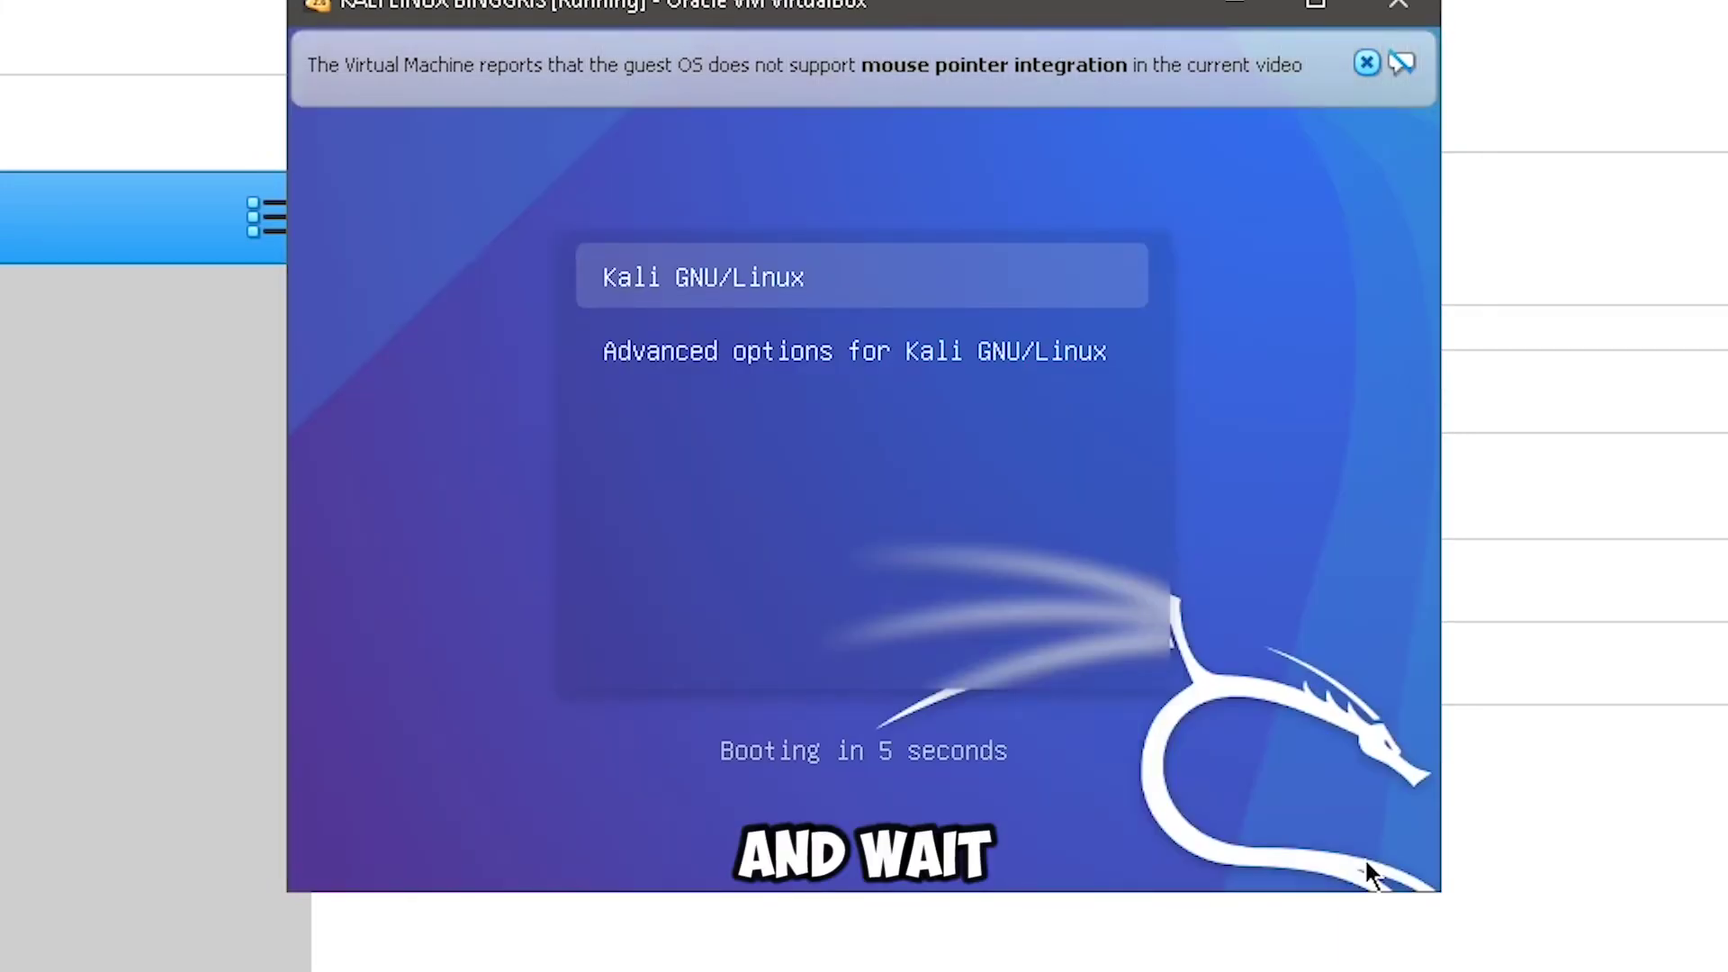
{"action": "left_click", "coordinate": [1318, 7]}
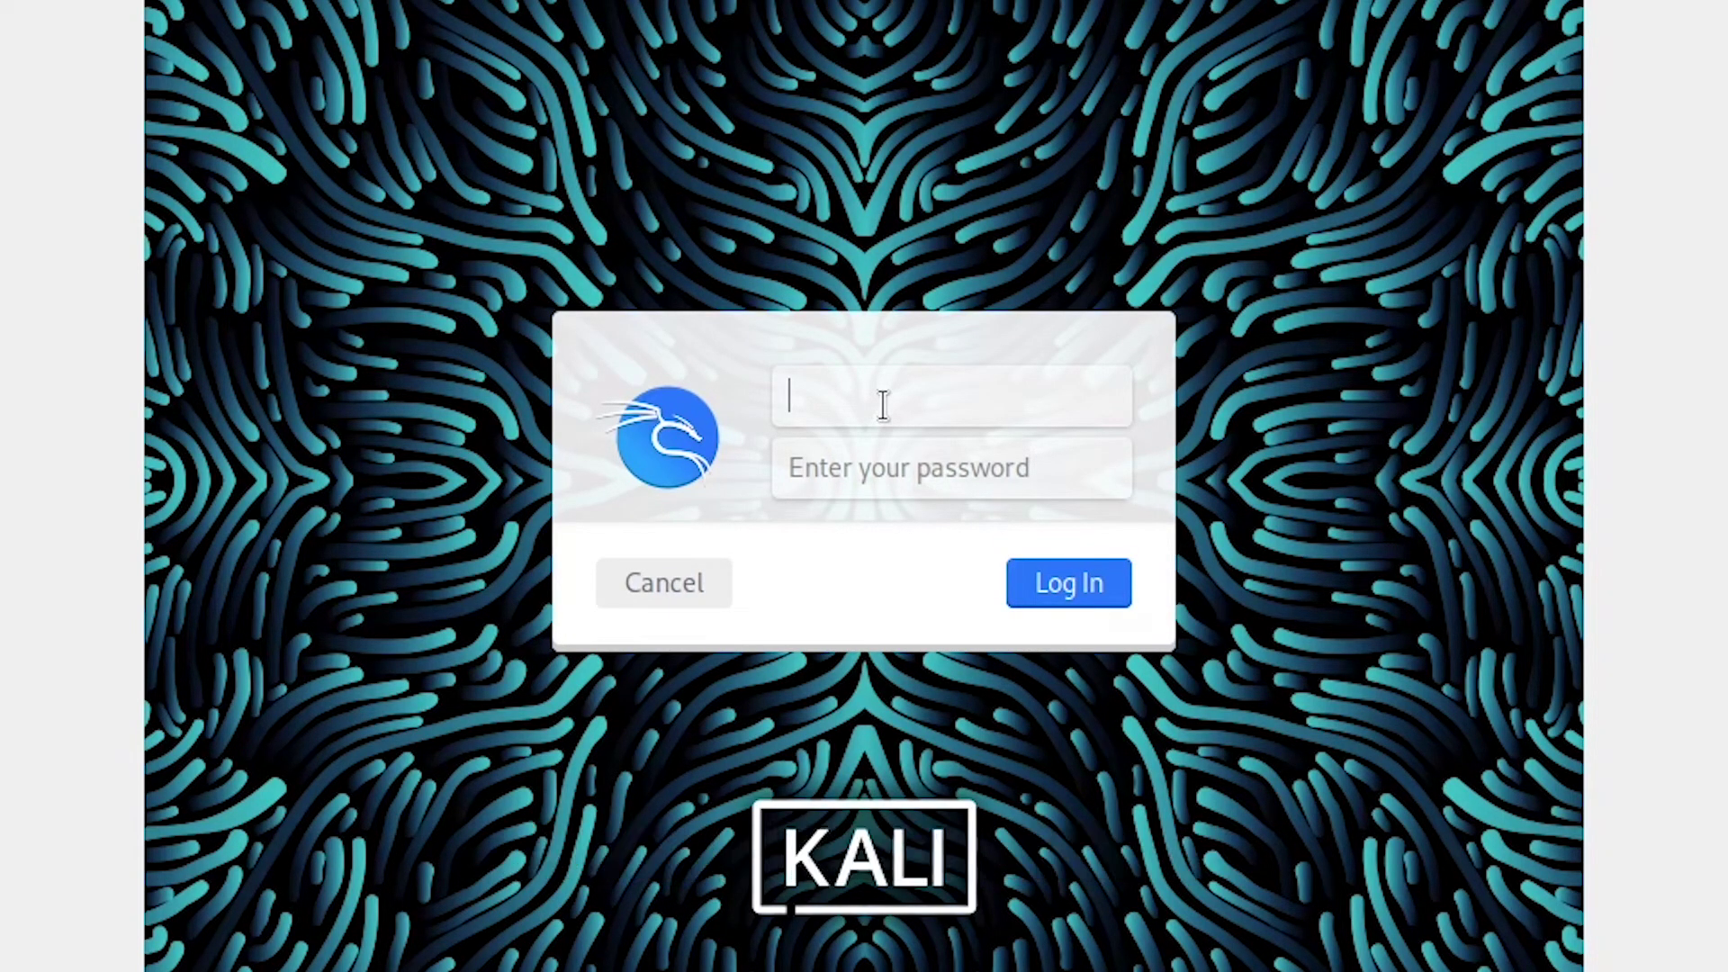
- Sign in at the Kali login screen with the user's account name and password
{"action": "type", "text": "rafiatha"}
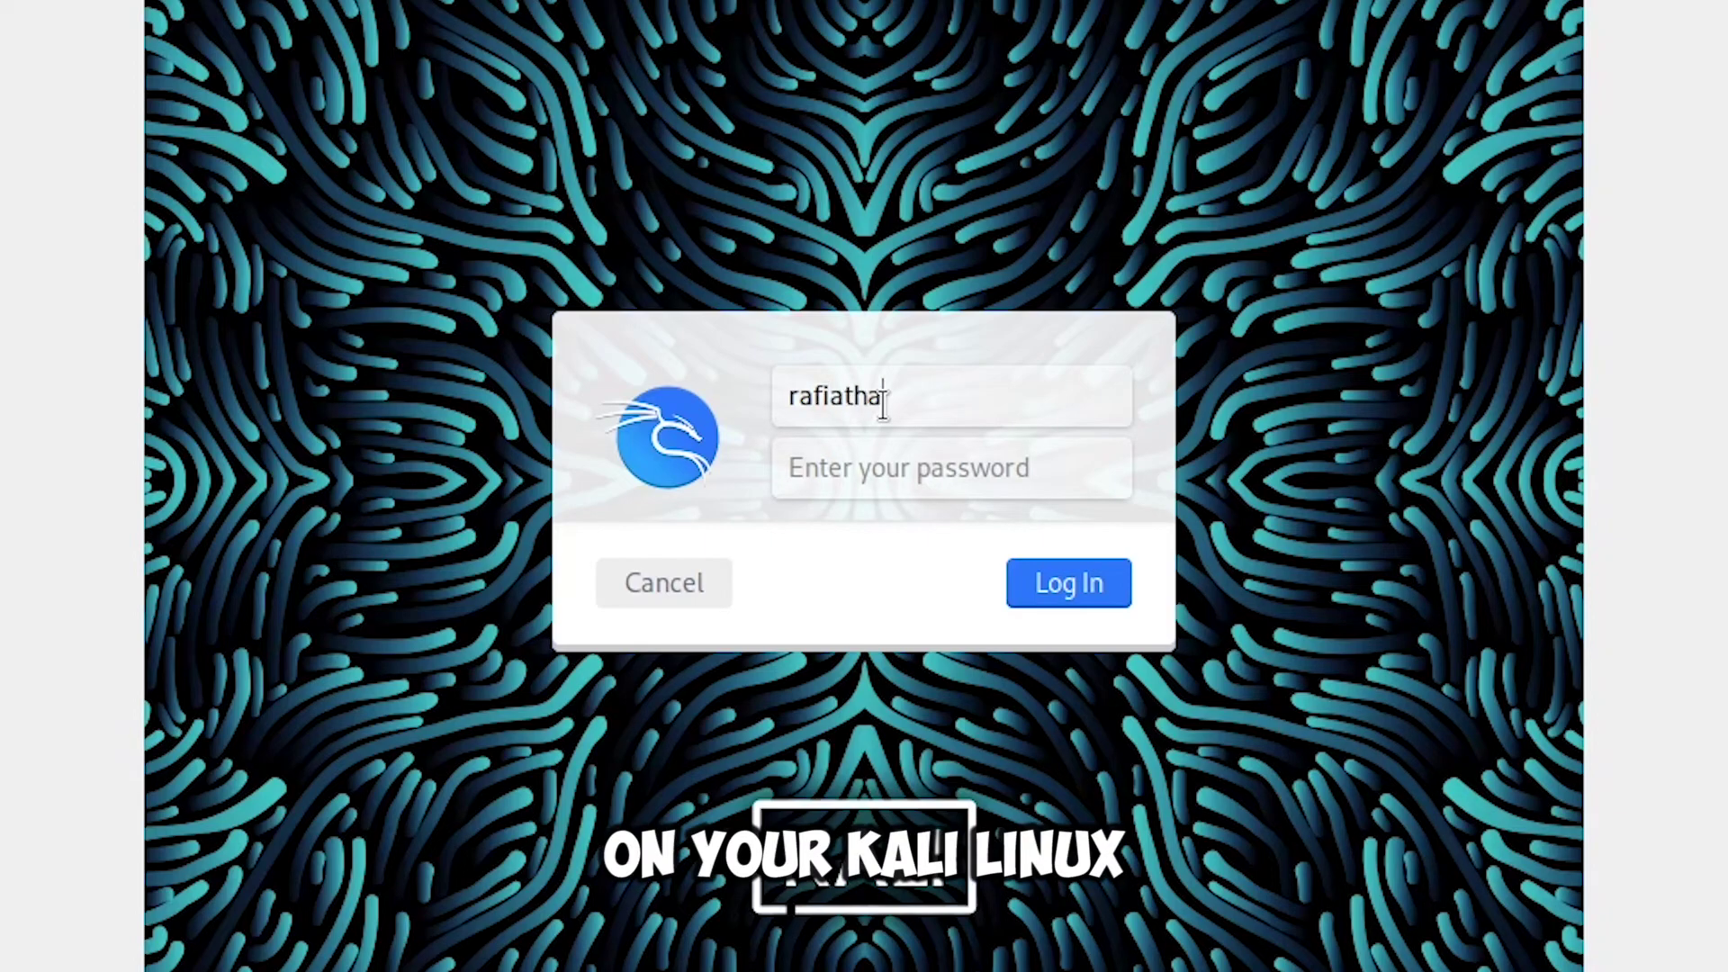
{"action": "type", "text": "ilahahmad"}
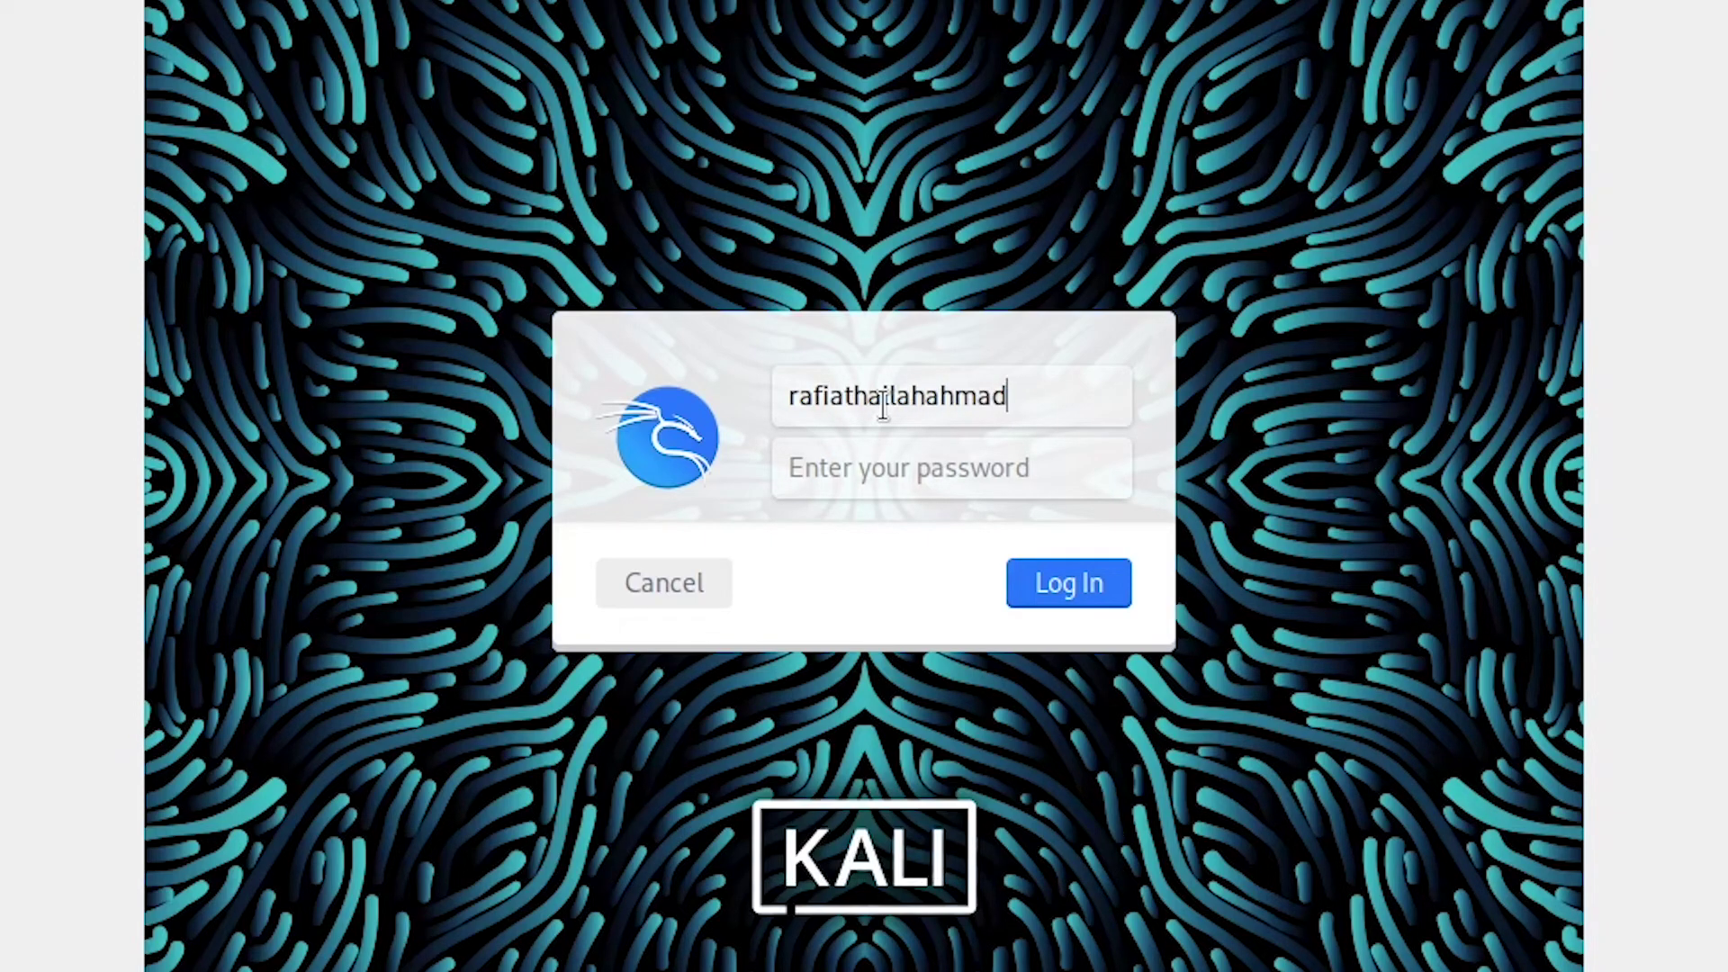
{"action": "type", "text": "haryanto"}
{"action": "left_click", "coordinate": [887, 477]}
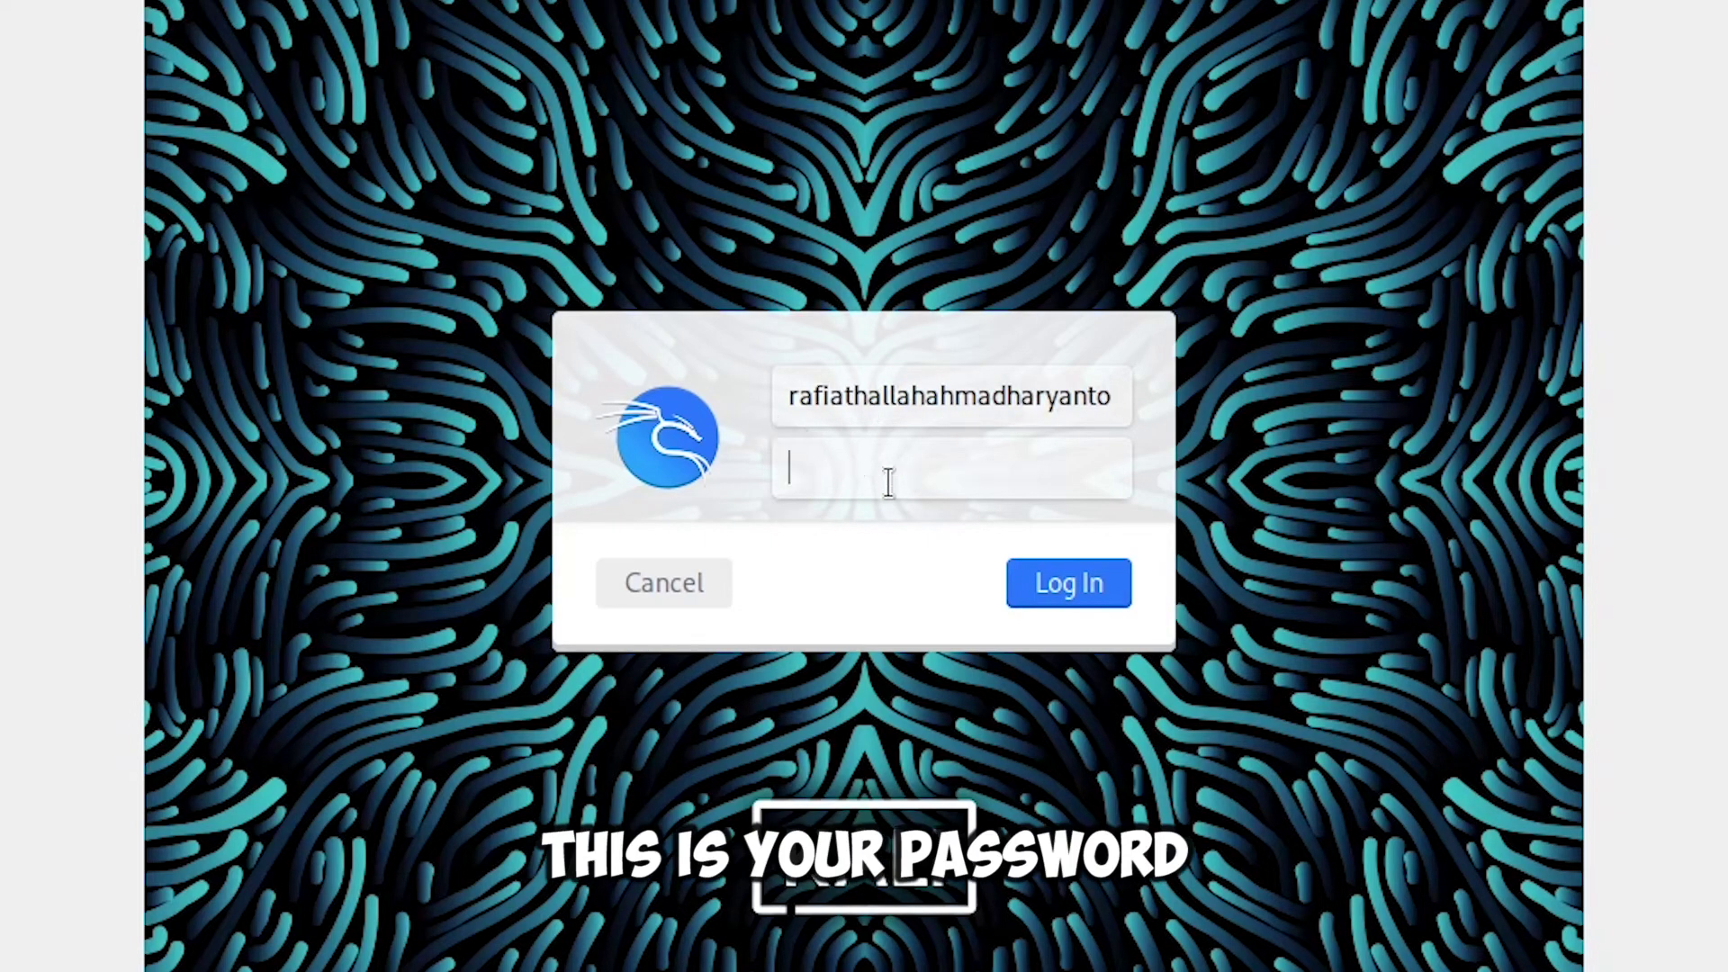
{"action": "type", "text": "********"}
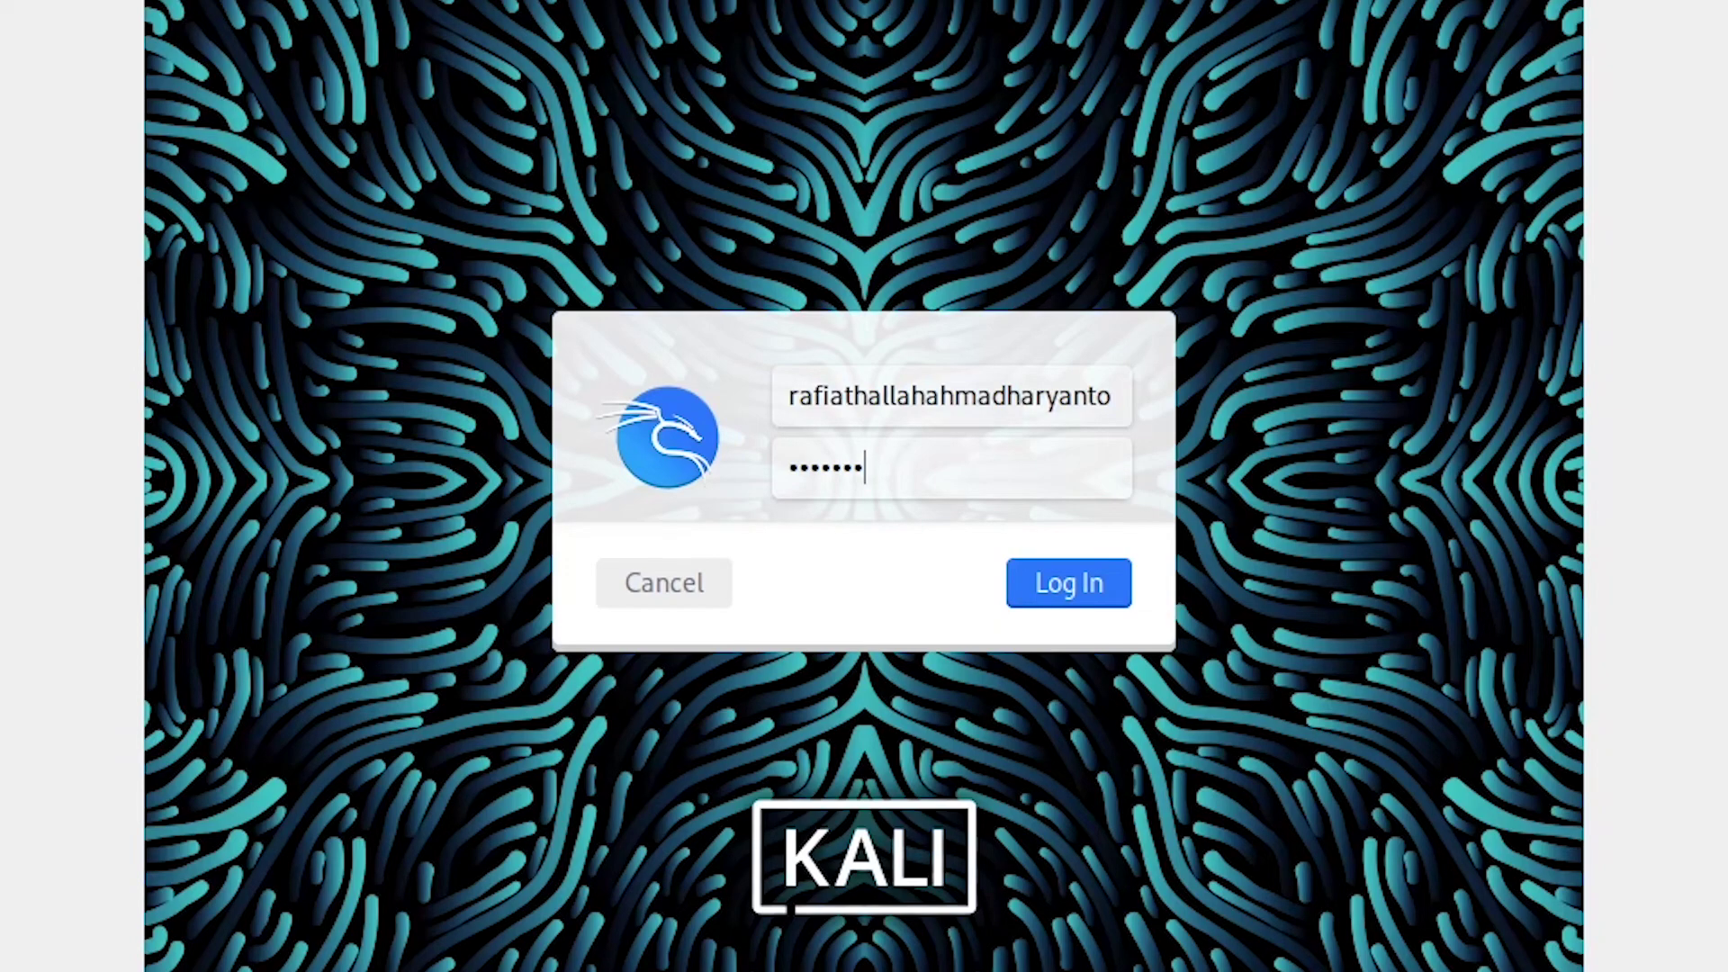
{"action": "key", "text": "Return"}
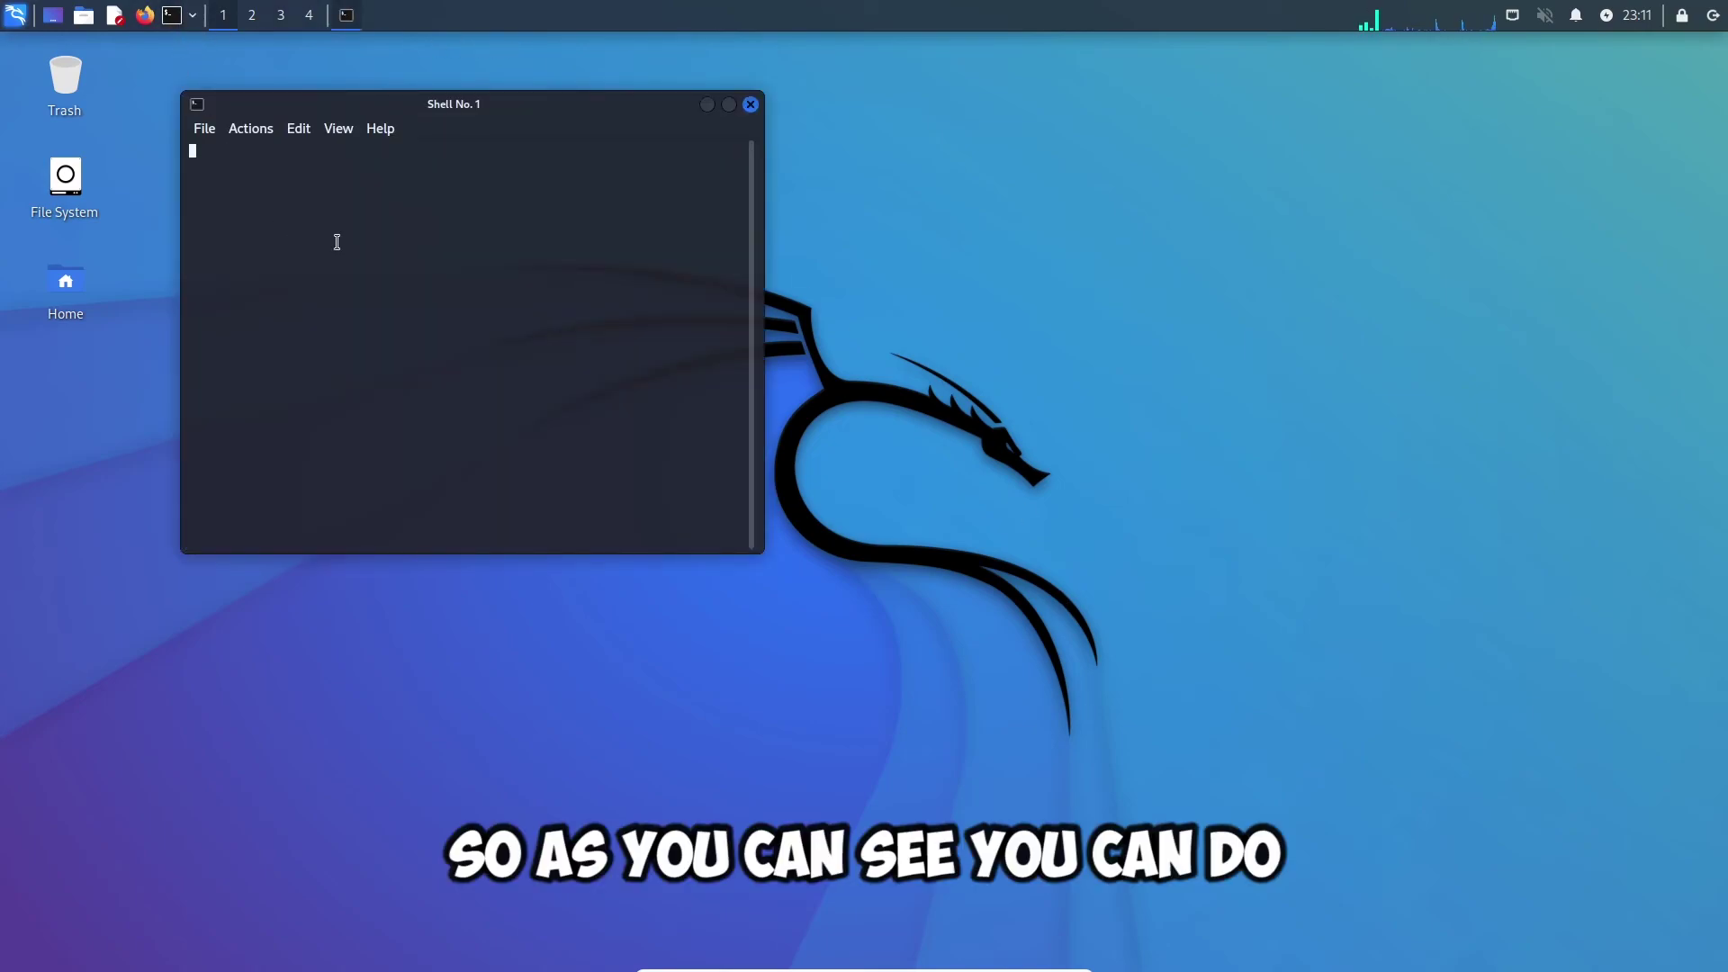
- Close the existing terminal and open an authenticated Root Terminal Emulator
{"action": "key", "text": "alt+F4"}
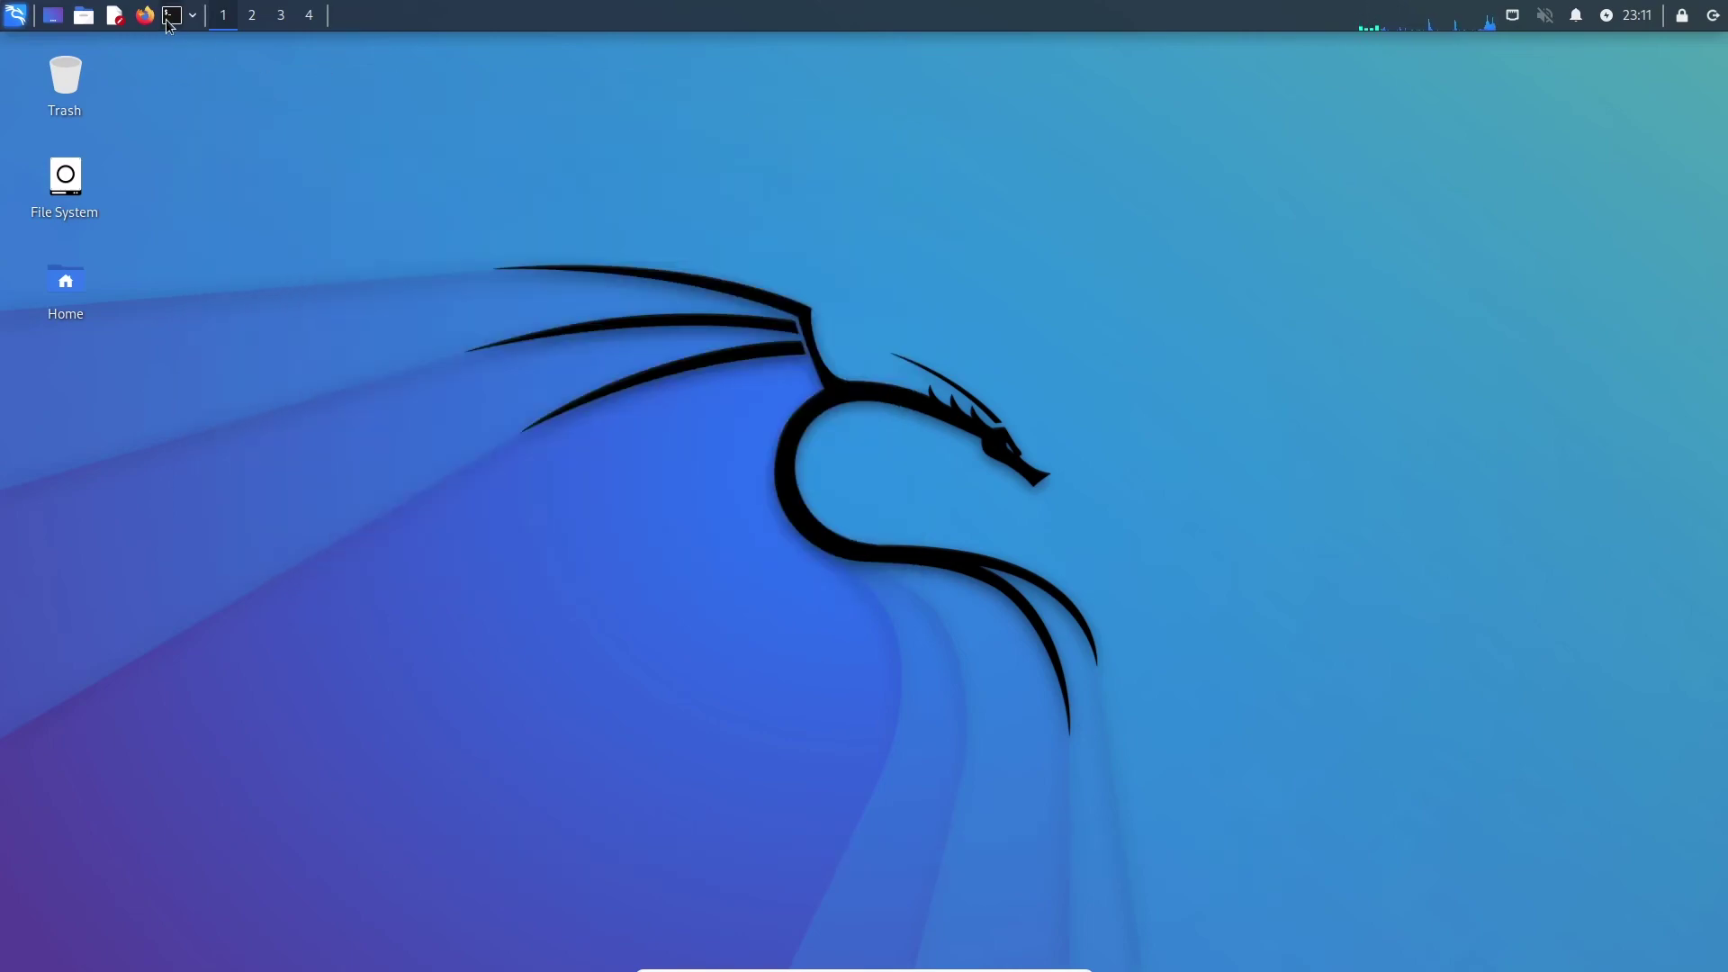
{"action": "left_click", "coordinate": [195, 18]}
{"action": "left_click", "coordinate": [212, 53]}
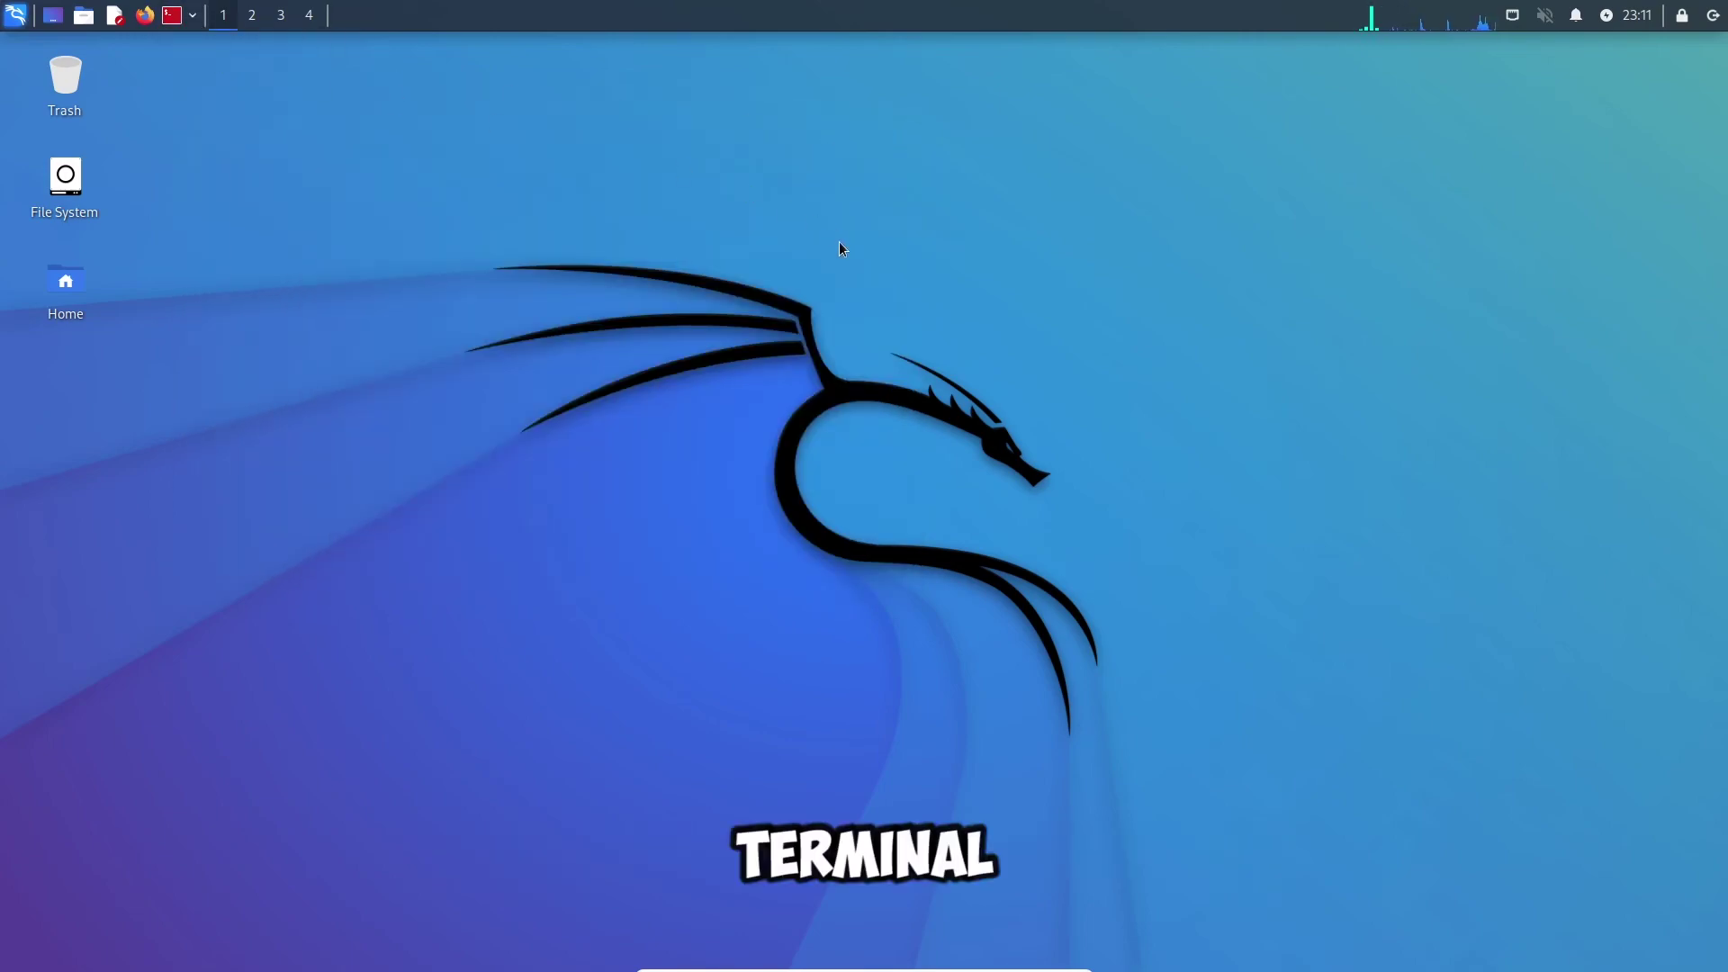
{"action": "type", "text": "********"}
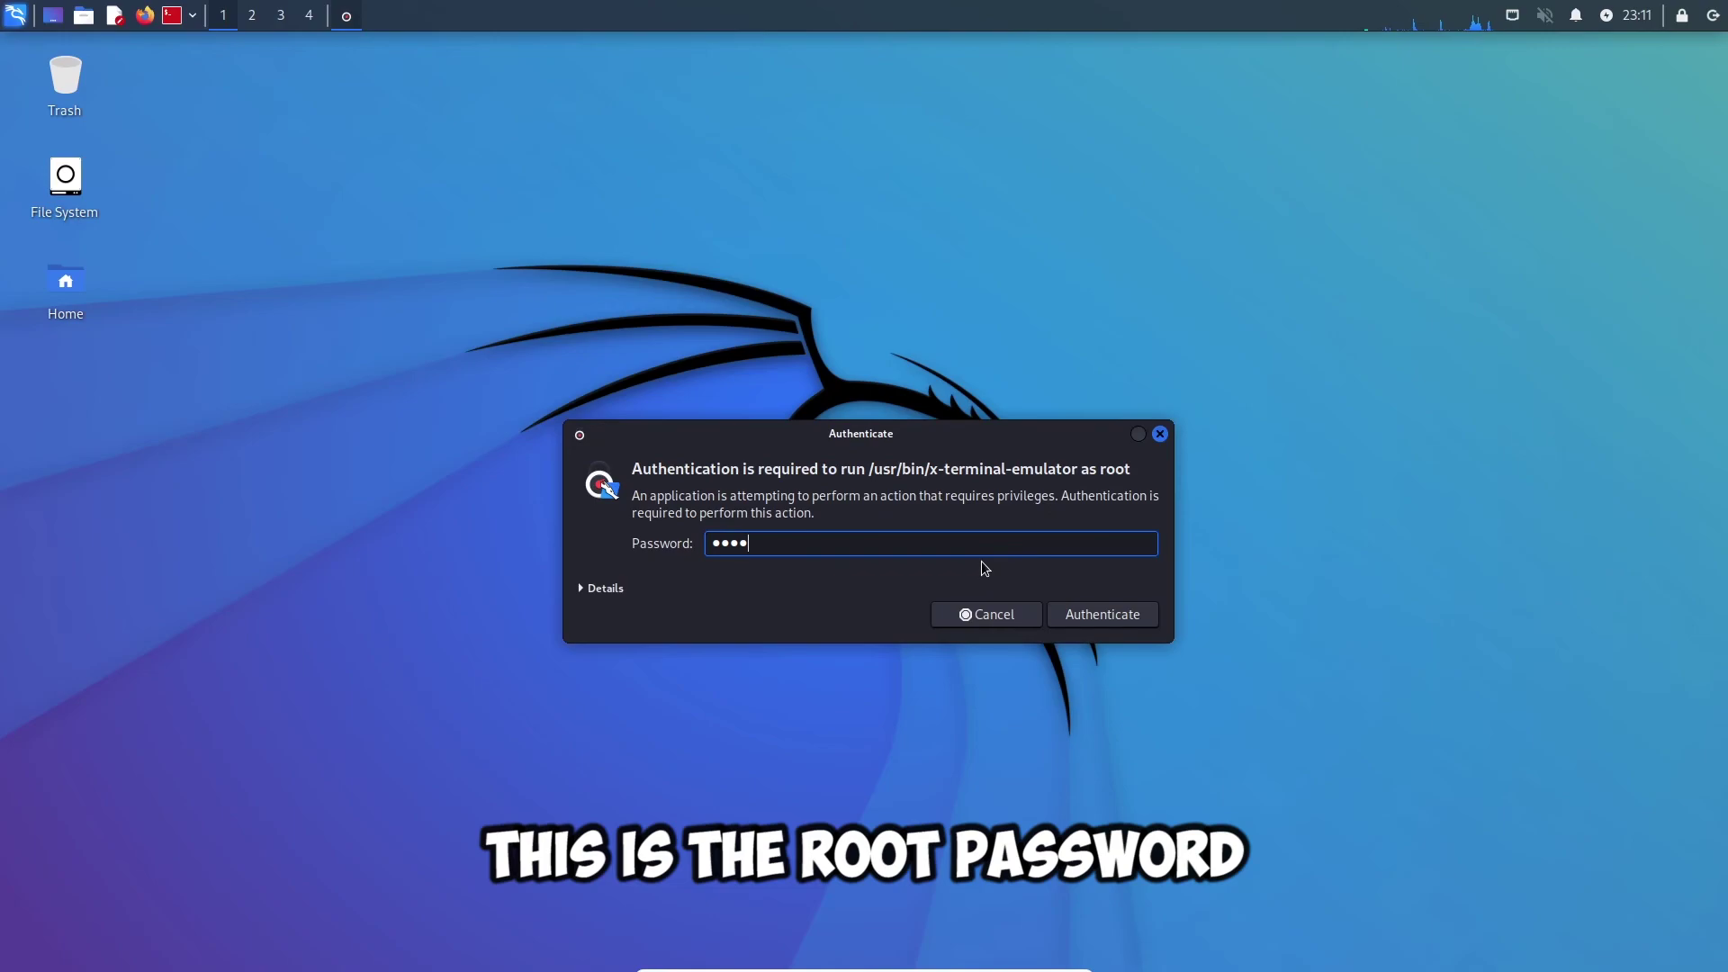
{"action": "key", "text": "Return"}
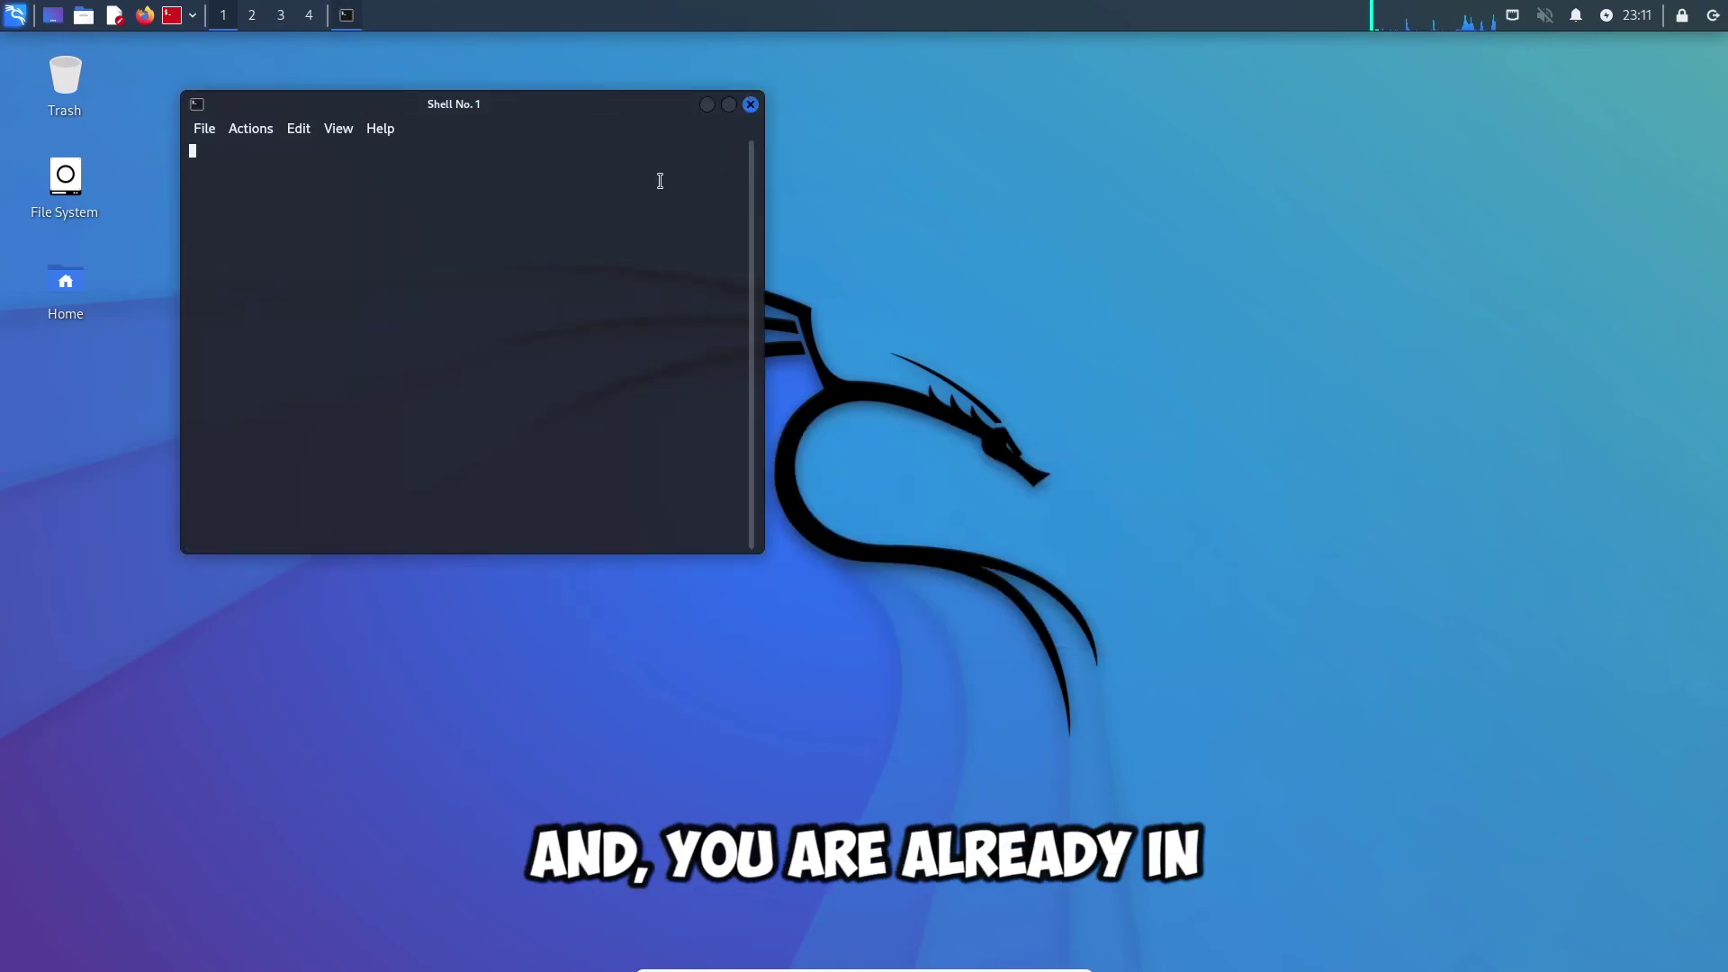
- Move the root terminal to the desktop centre and run apt-get update
{"action": "left_click_drag", "start_coordinate": [616, 99], "coordinate": [1089, 187]}
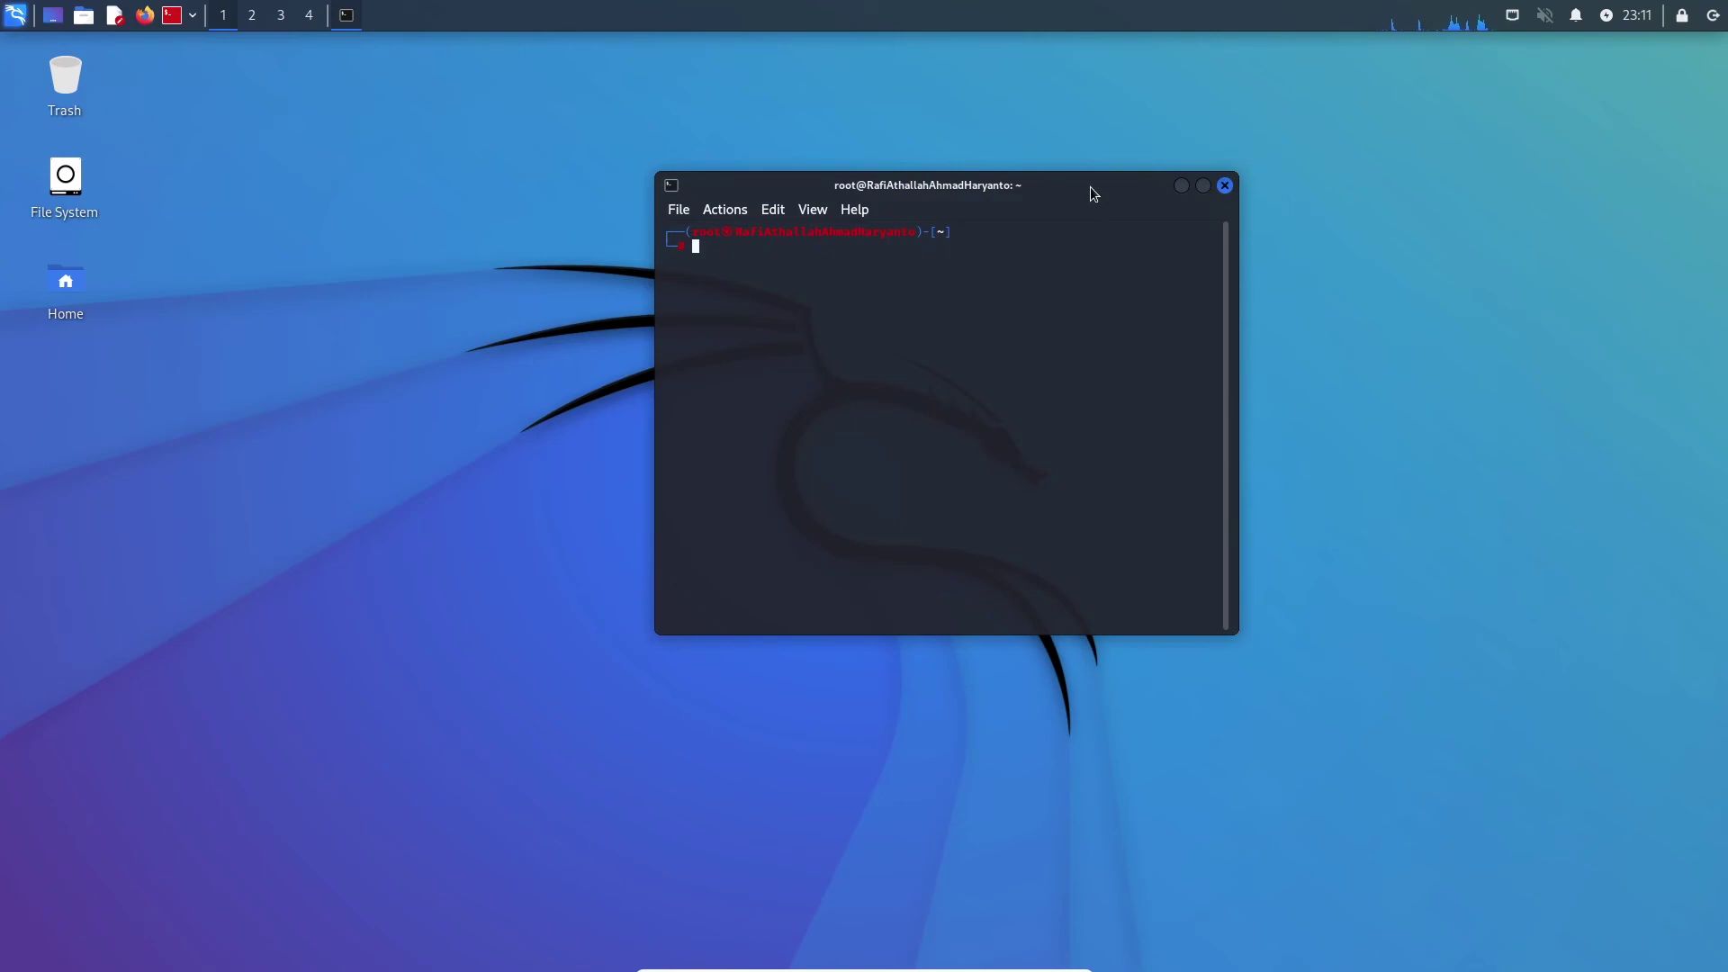
{"action": "type", "text": "apt-get update"}
{"action": "key", "text": "Return"}
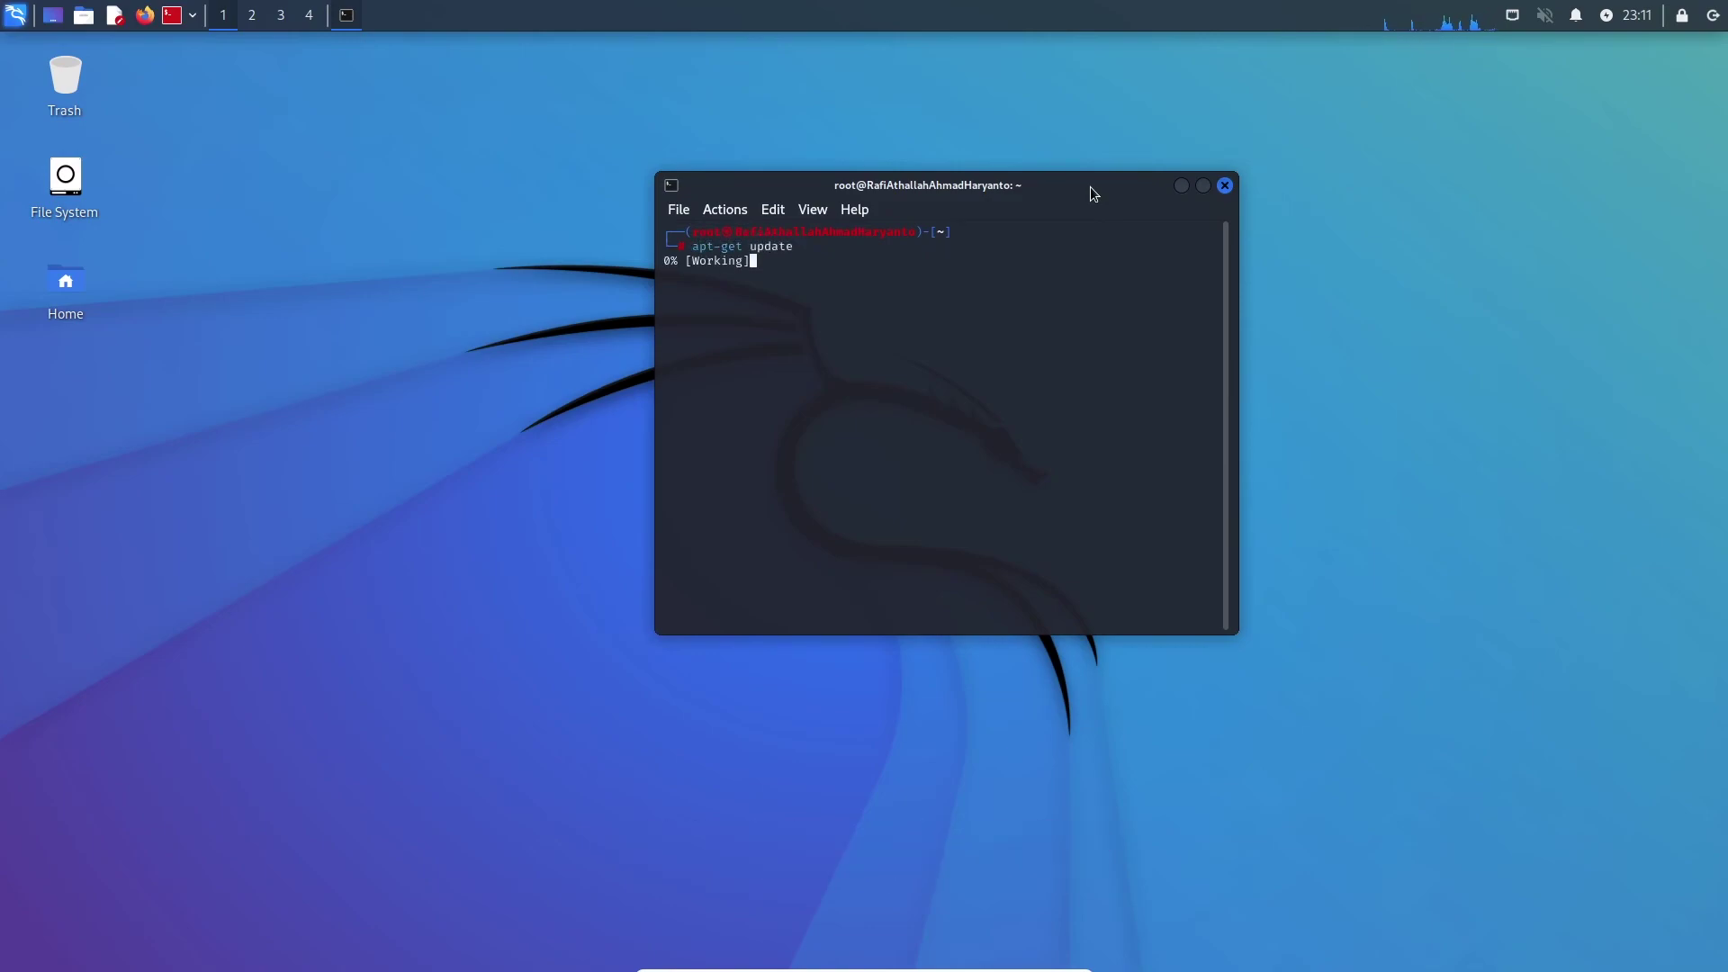